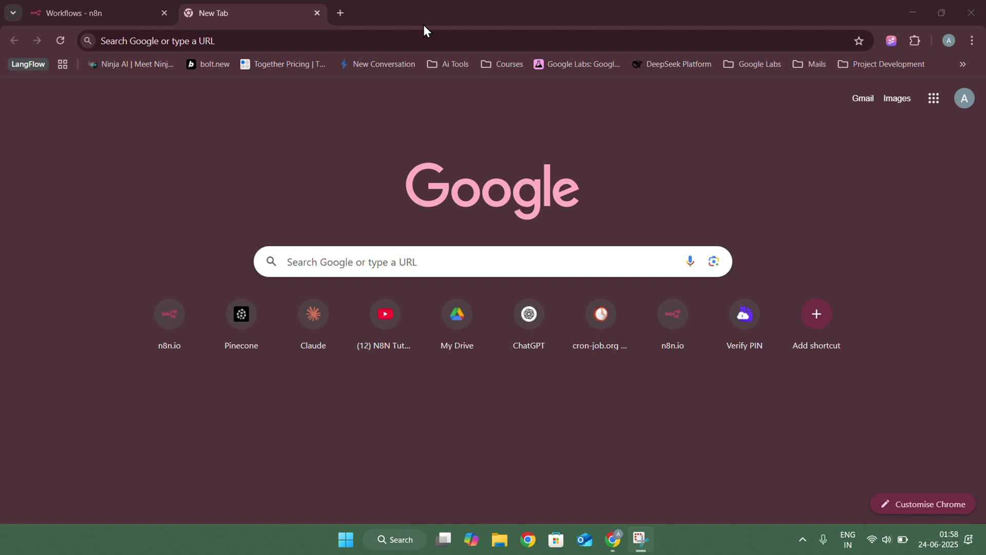
# From the n8n Workflows page, create a new blank workflow, 'My workflow 3'
pyautogui.click(113, 16)
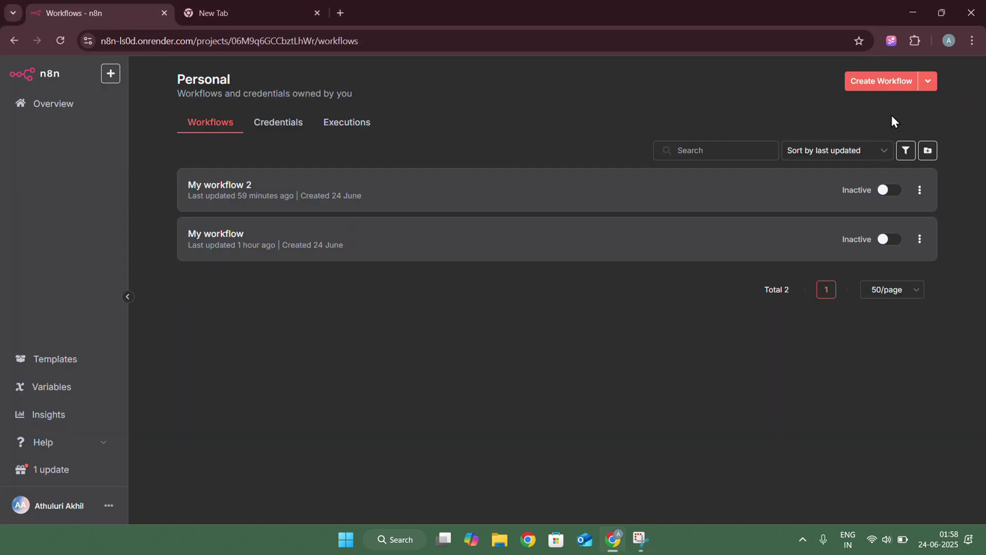
pyautogui.click(878, 82)
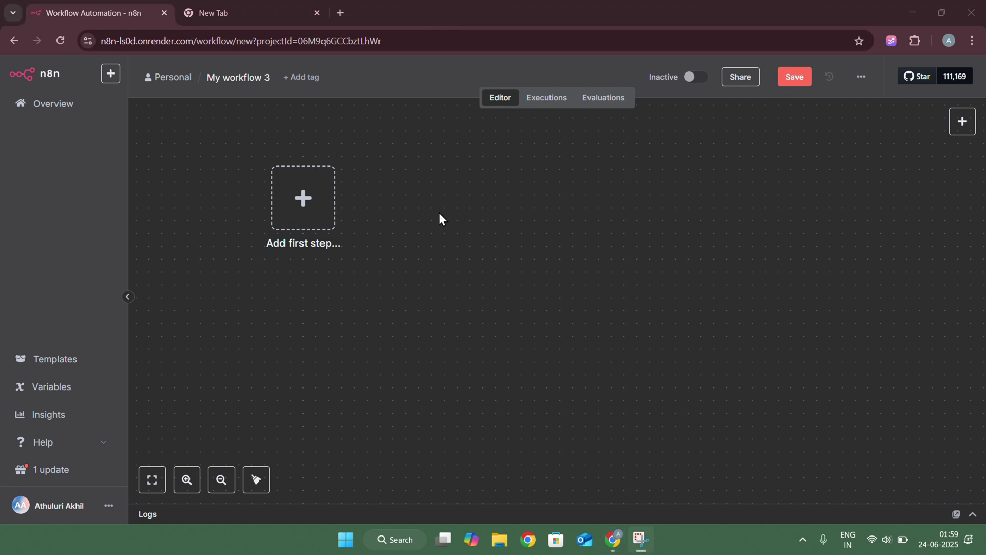
# Add a manual trigger, then a Google Drive 'Search files and folders' node with a new credential
pyautogui.click(302, 206)
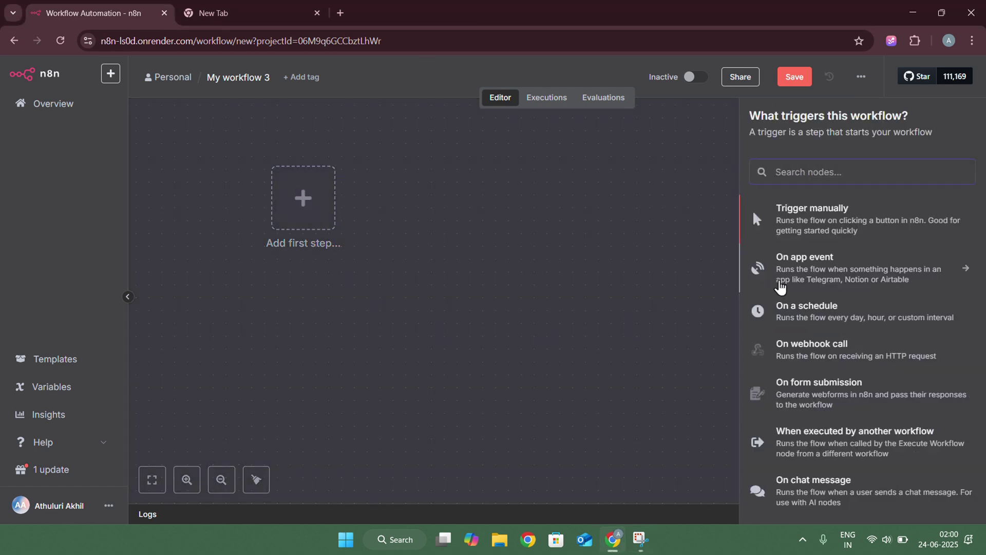
pyautogui.click(825, 226)
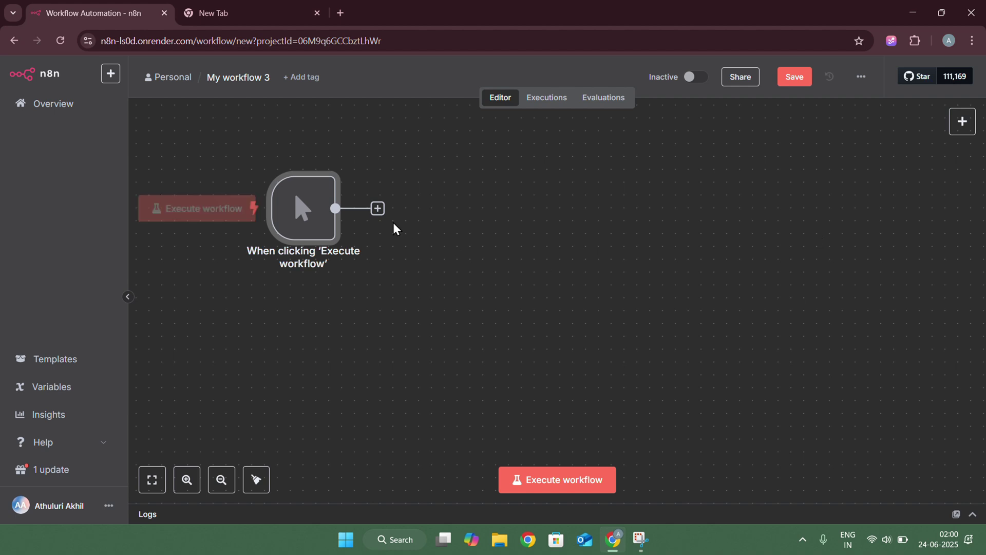
pyautogui.click(379, 209)
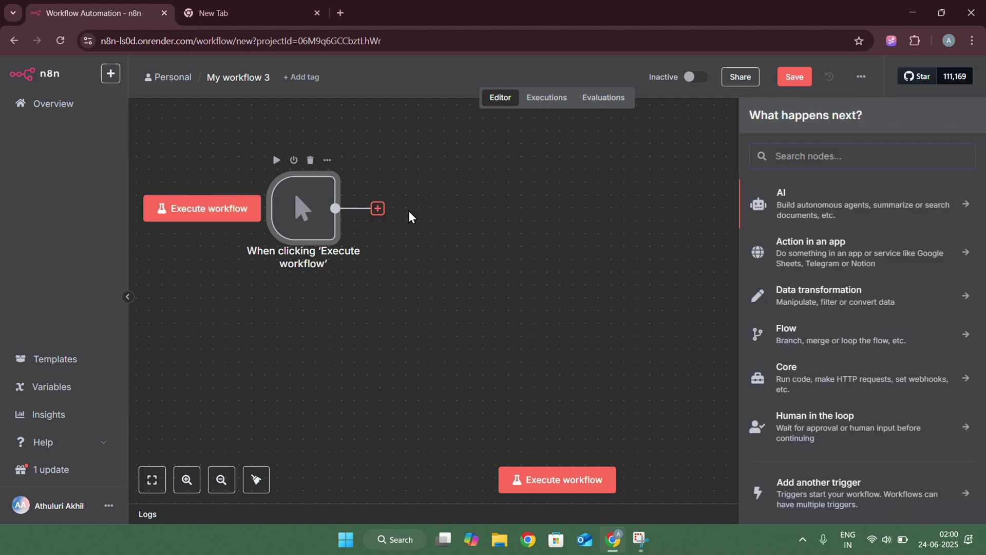
pyautogui.write('g')
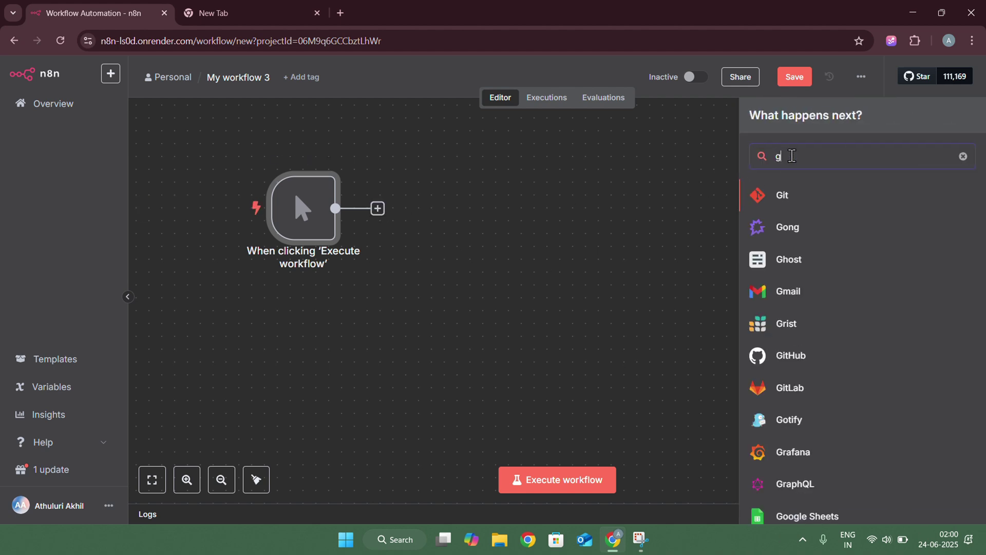
pyautogui.write('oogle')
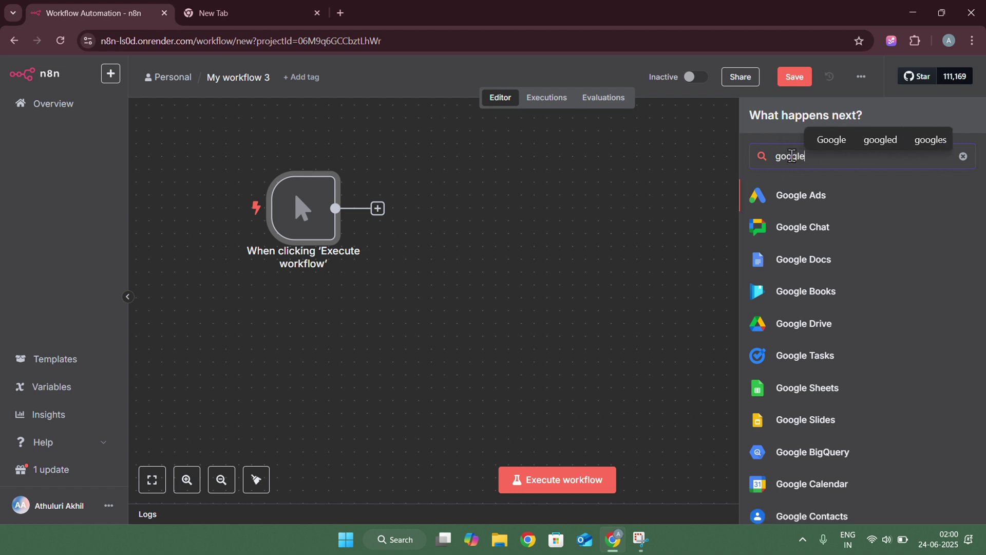
pyautogui.write(' drive')
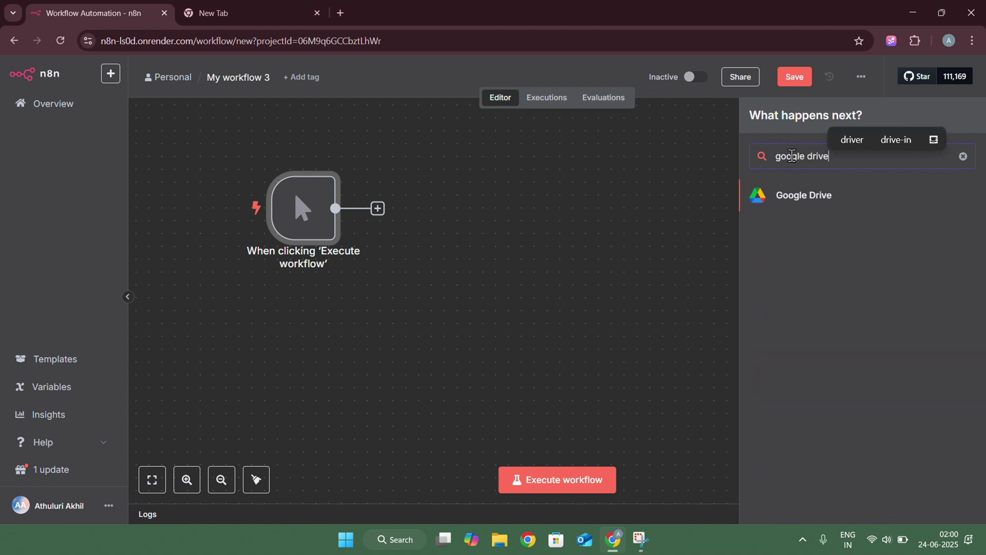
pyautogui.click(784, 201)
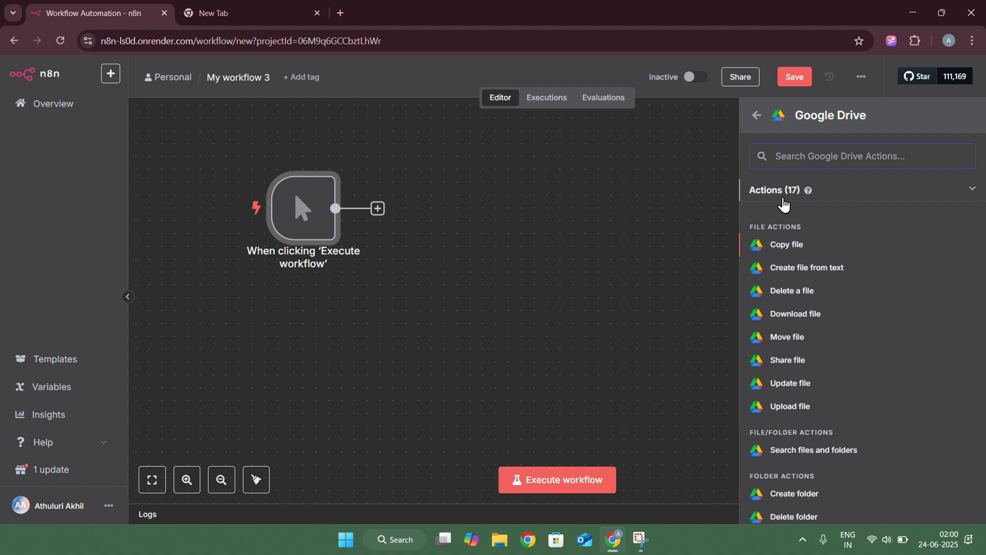
pyautogui.scroll(-2, 785, 354)
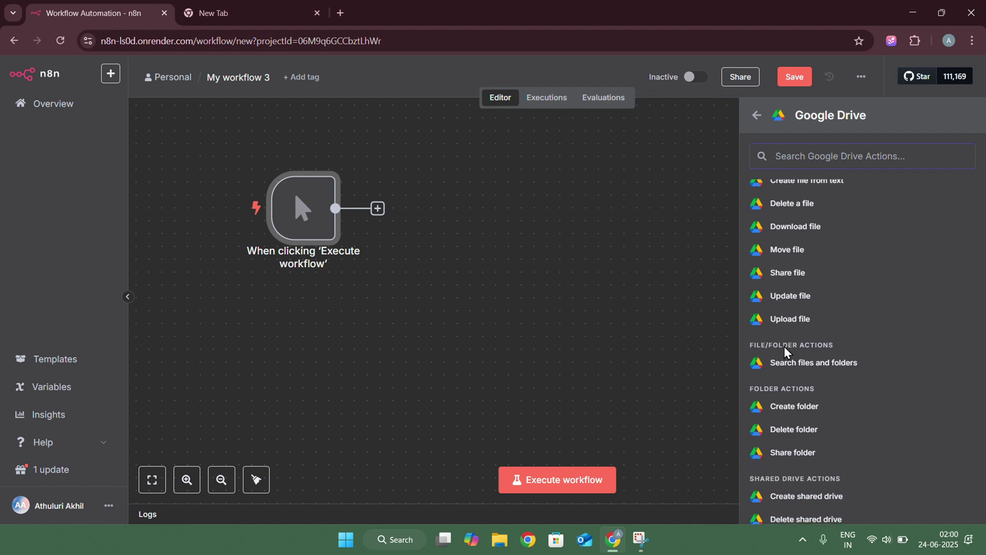
pyautogui.click(811, 368)
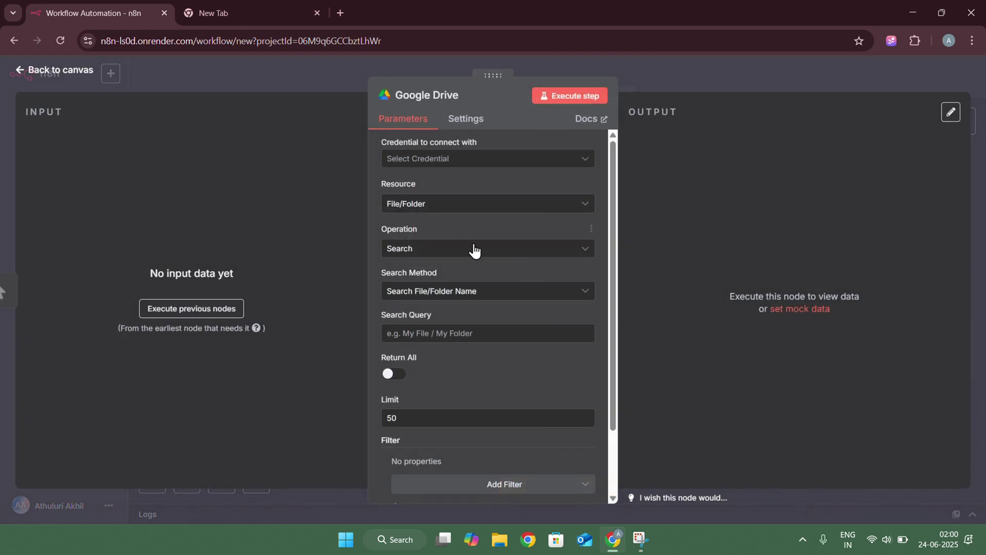
pyautogui.click(438, 162)
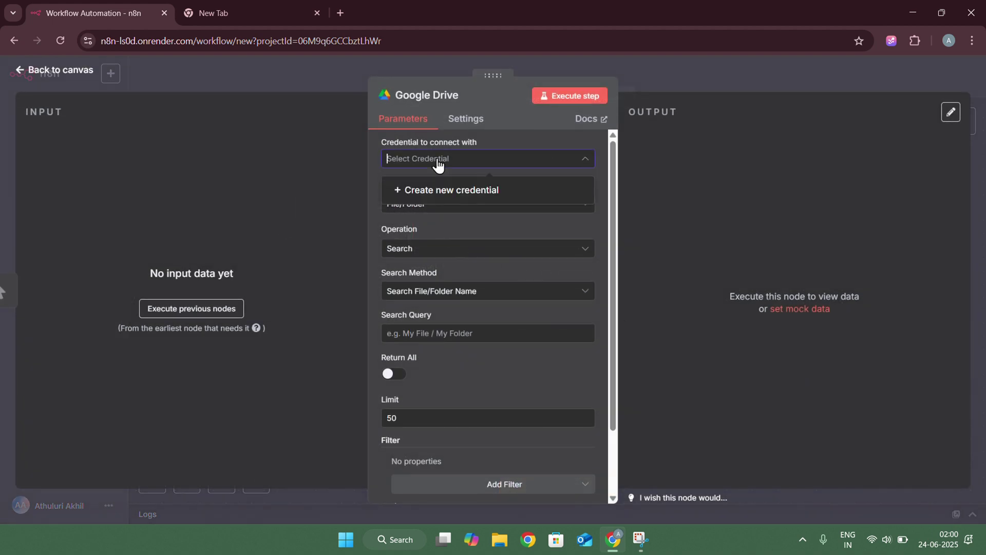
pyautogui.click(442, 192)
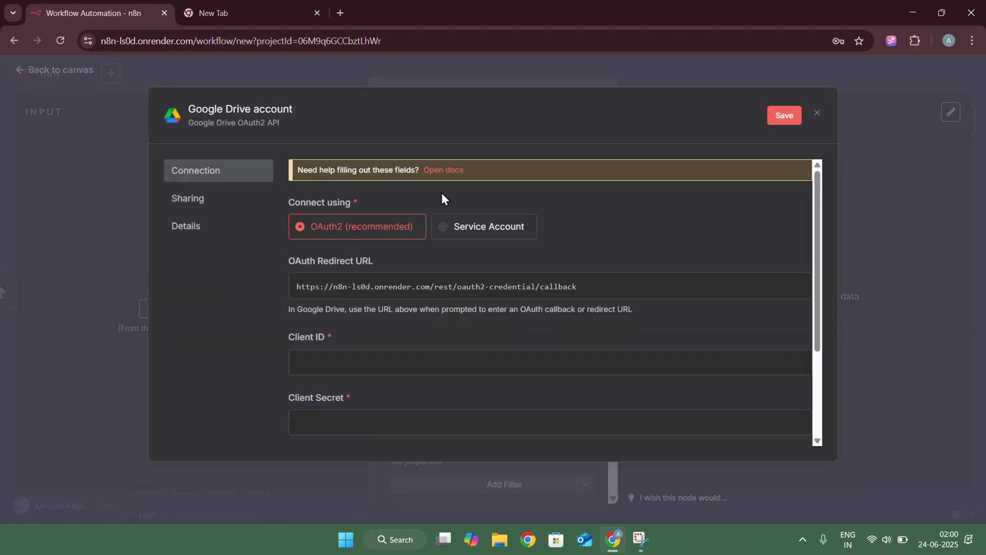
# Search 'google cloud' in a new tab and open the Google Cloud console for n8nAutomation
pyautogui.click(205, 21)
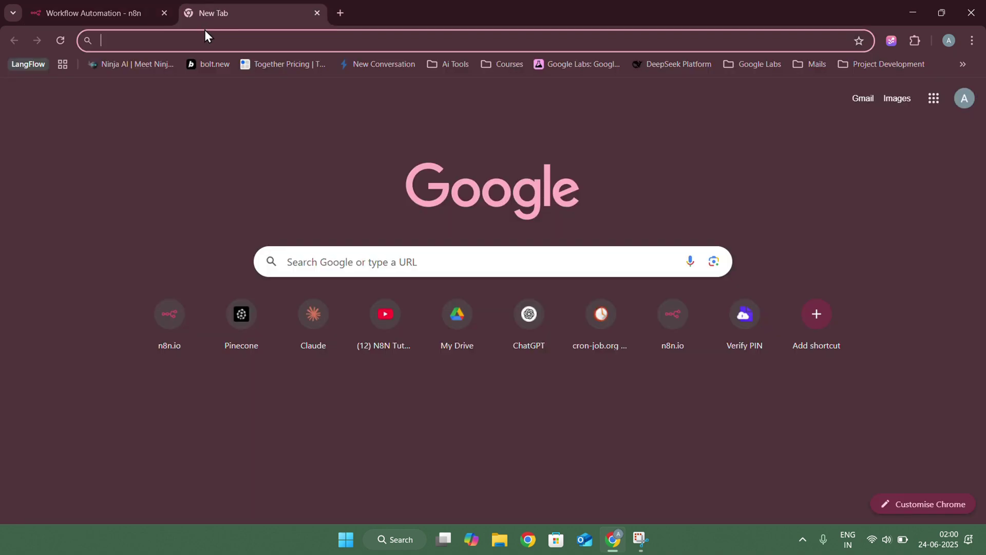
pyautogui.write('google')
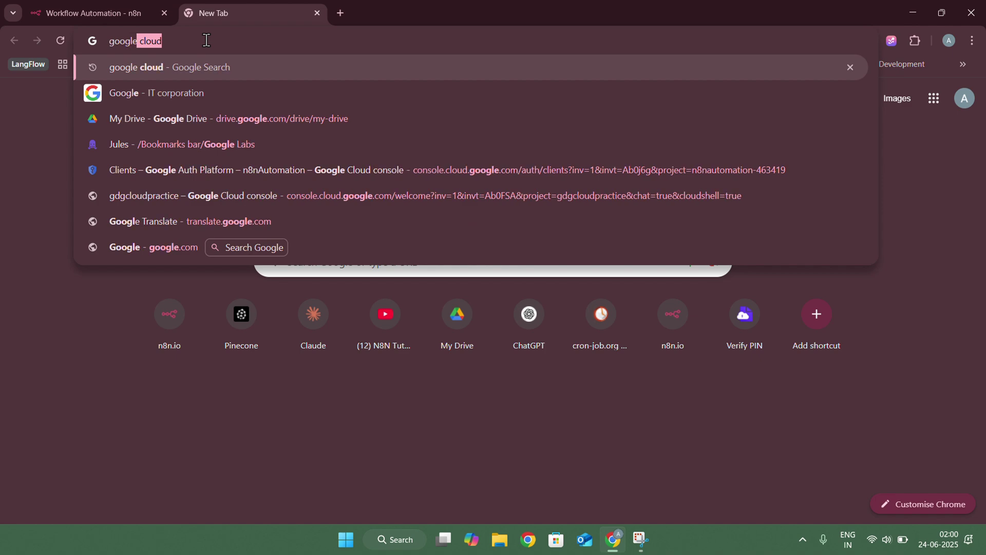
pyautogui.press('Down')
pyautogui.press('Up')
pyautogui.press('Return')
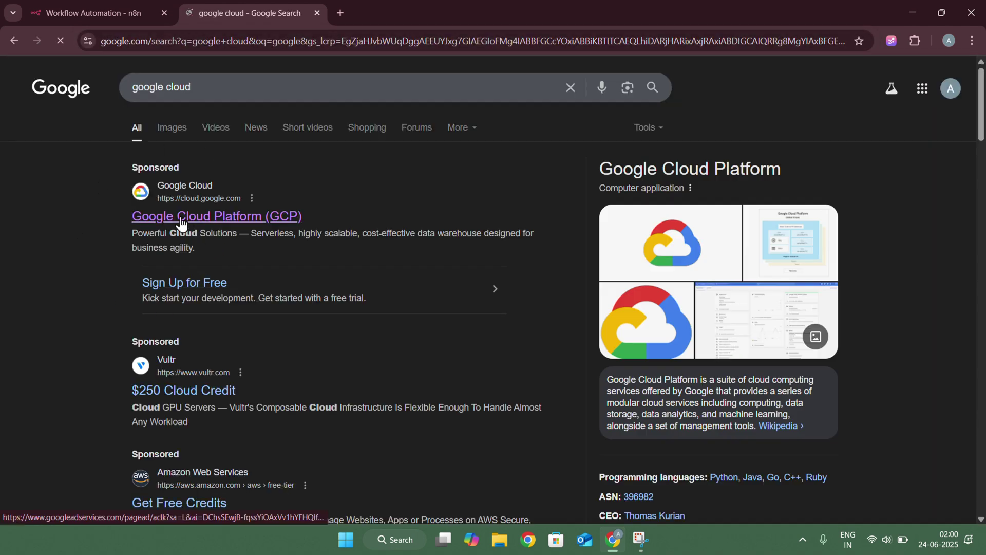
pyautogui.click(240, 194)
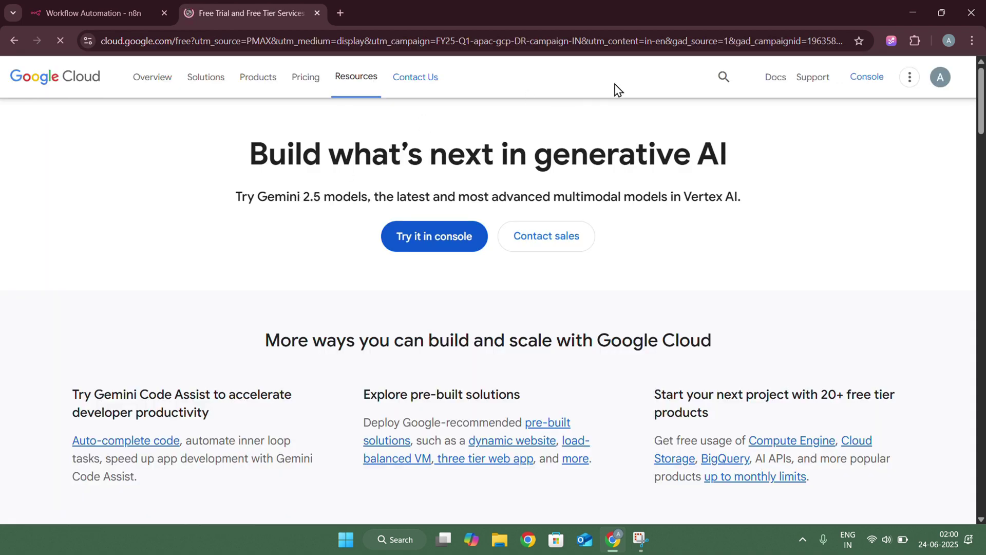
pyautogui.click(869, 88)
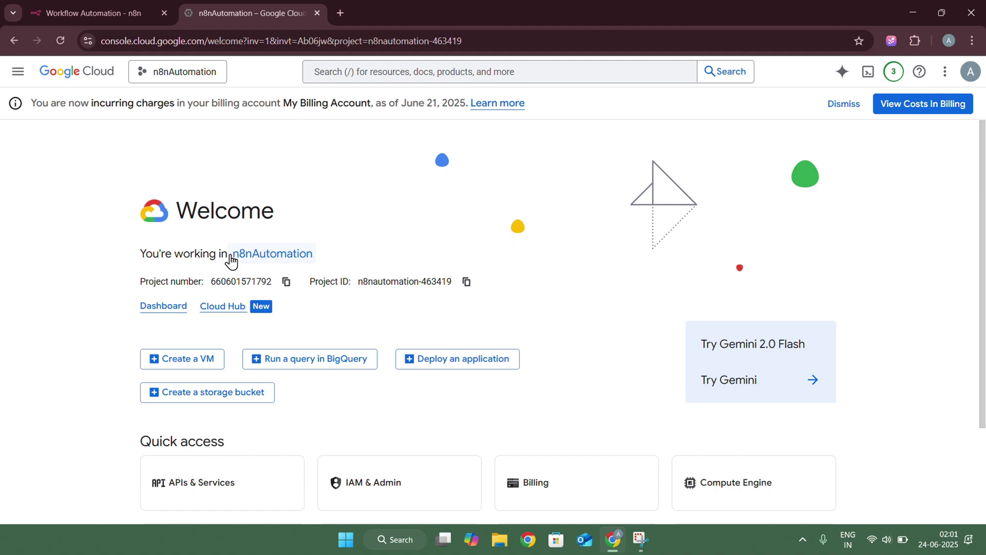
# Open the project list, begin creating a new project, then cancel it
pyautogui.click(152, 75)
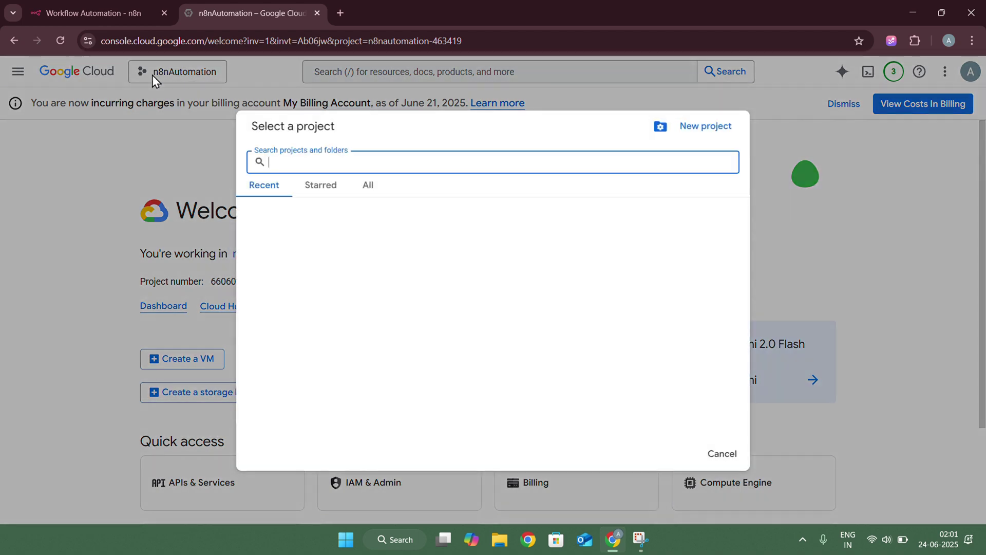
pyautogui.click(706, 133)
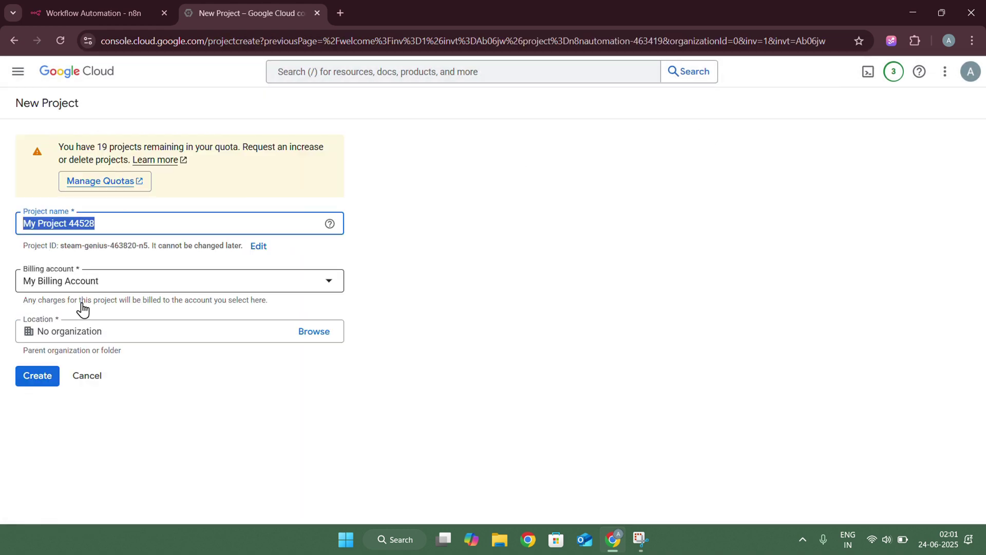
pyautogui.click(91, 380)
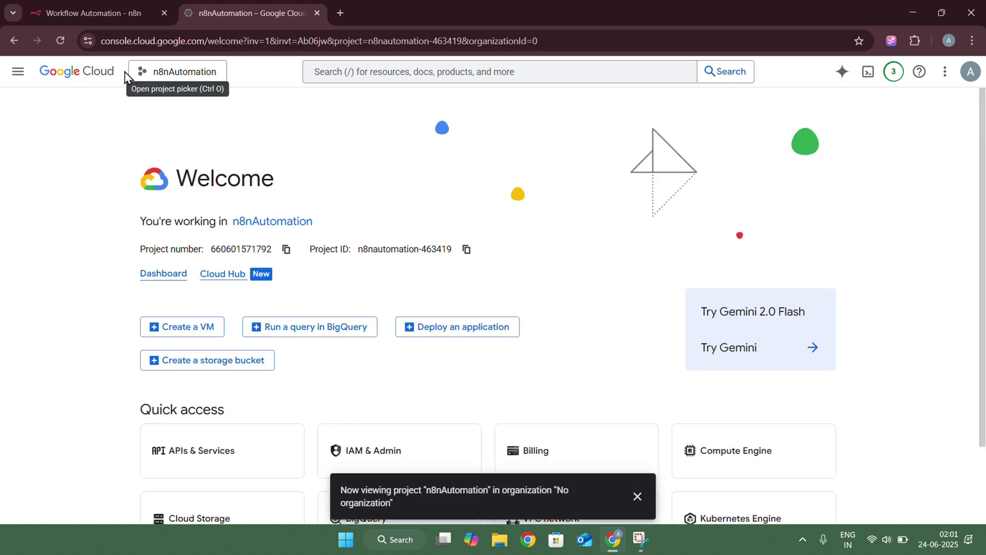
pyautogui.scroll(-3, 121, 270)
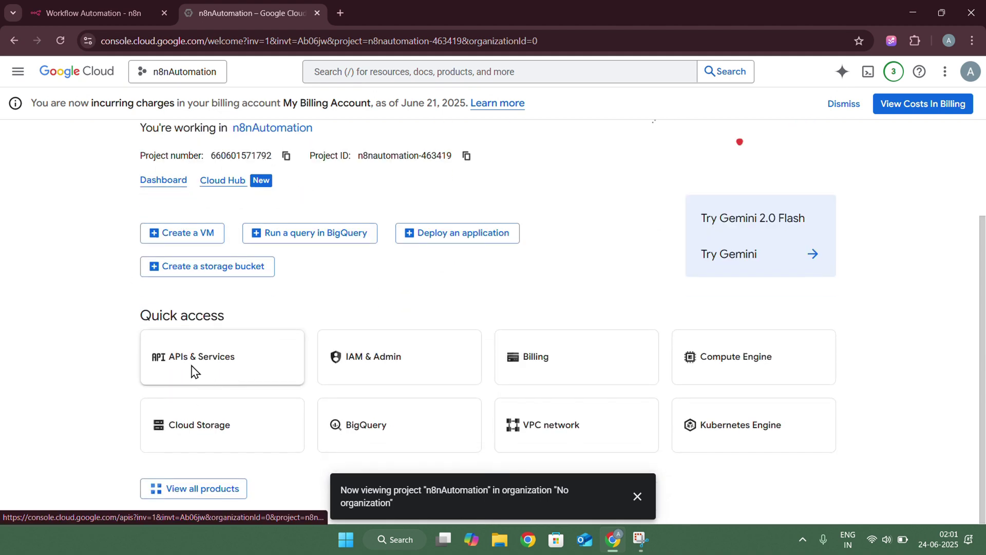
# In APIs & Services > Credentials, choose Create credentials > OAuth client ID
pyautogui.click(193, 370)
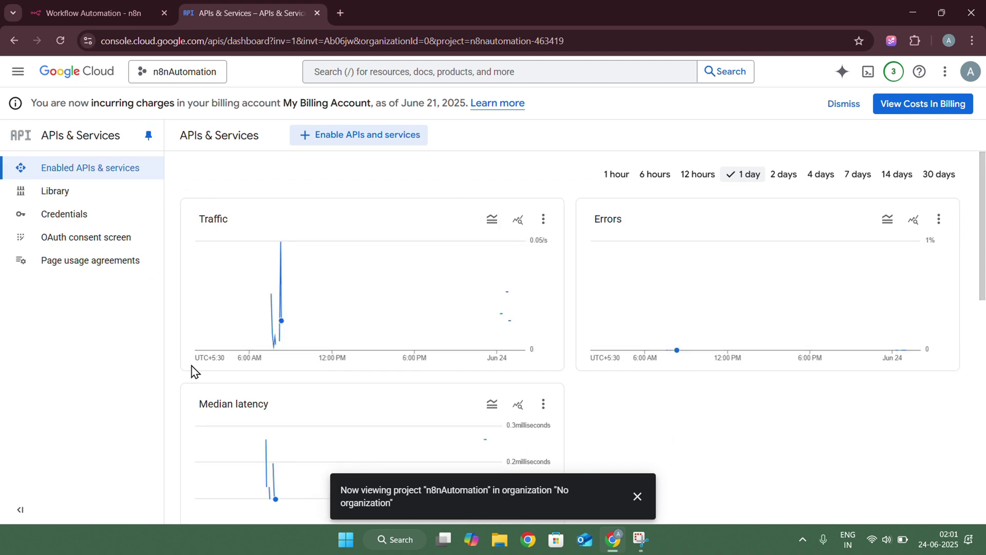
pyautogui.click(64, 225)
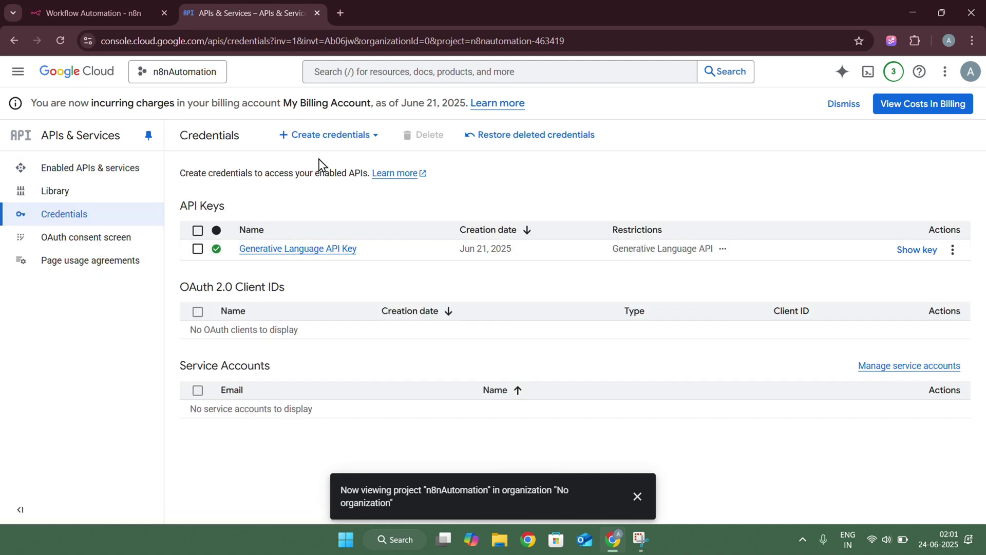
pyautogui.click(325, 149)
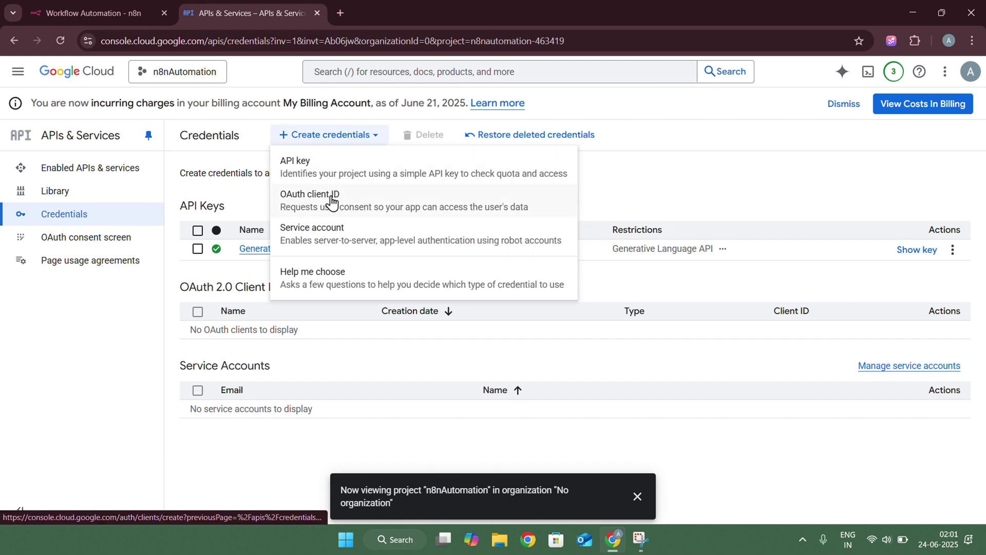
pyautogui.click(340, 202)
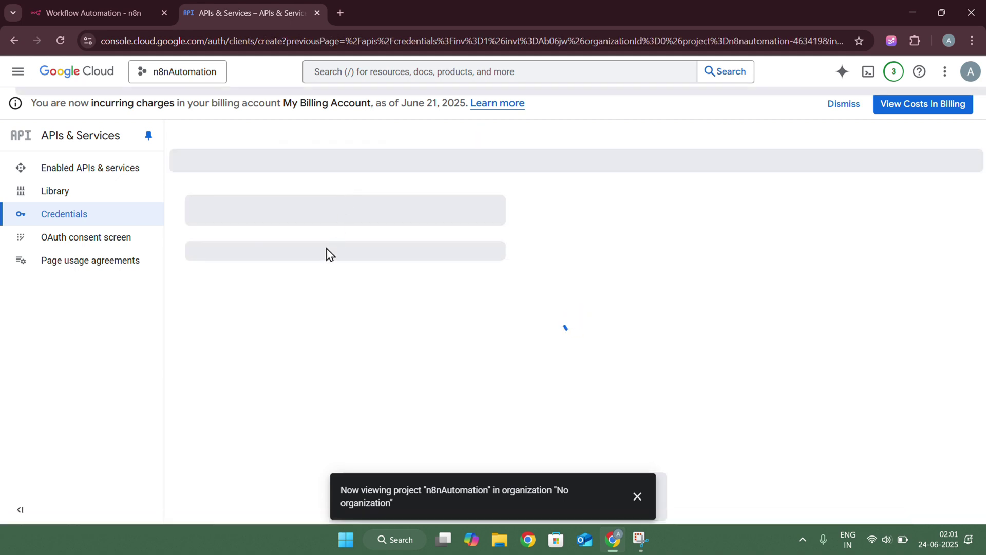
pyautogui.click(637, 496)
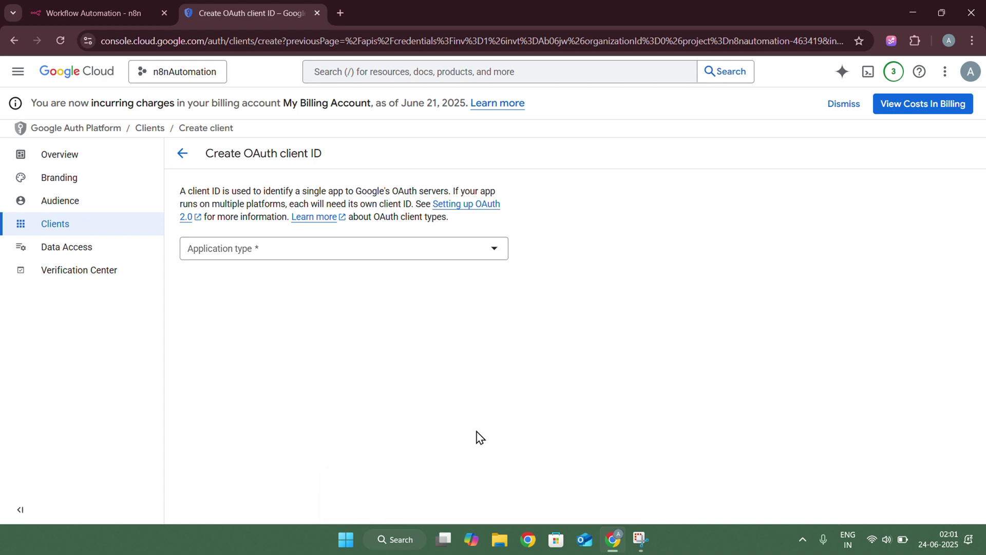
pyautogui.click(275, 247)
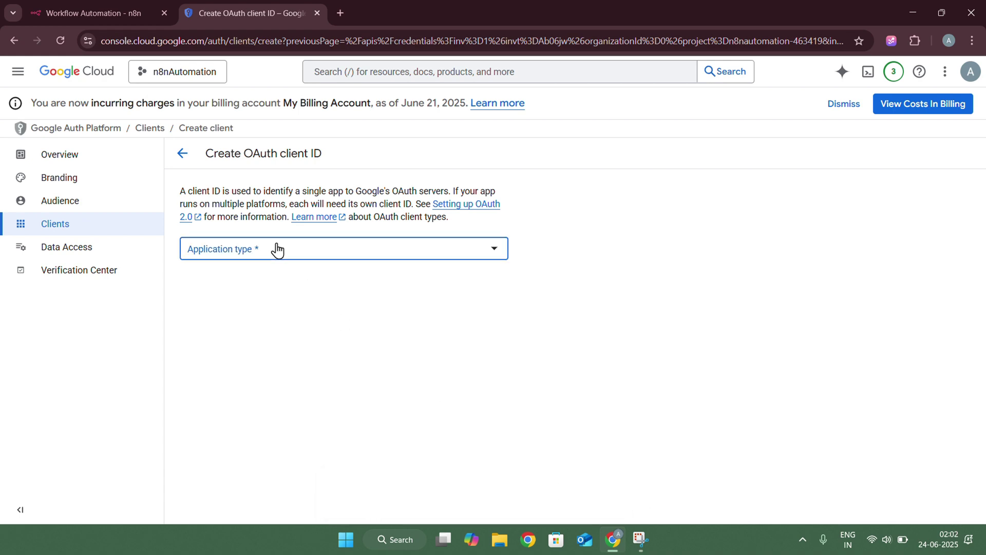
pyautogui.click(272, 259)
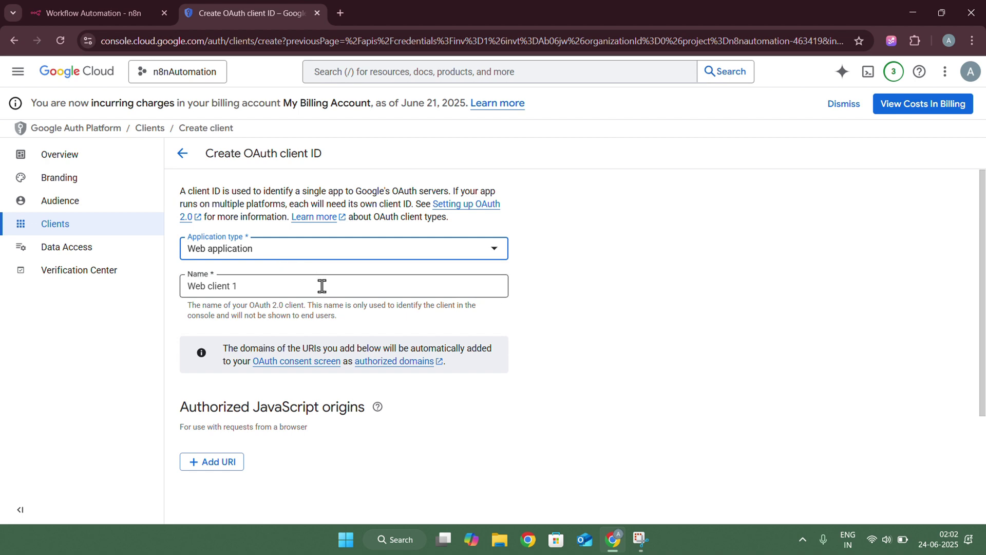
pyautogui.scroll(-1, 272, 236)
pyautogui.click(270, 234)
pyautogui.scroll(-2, 304, 329)
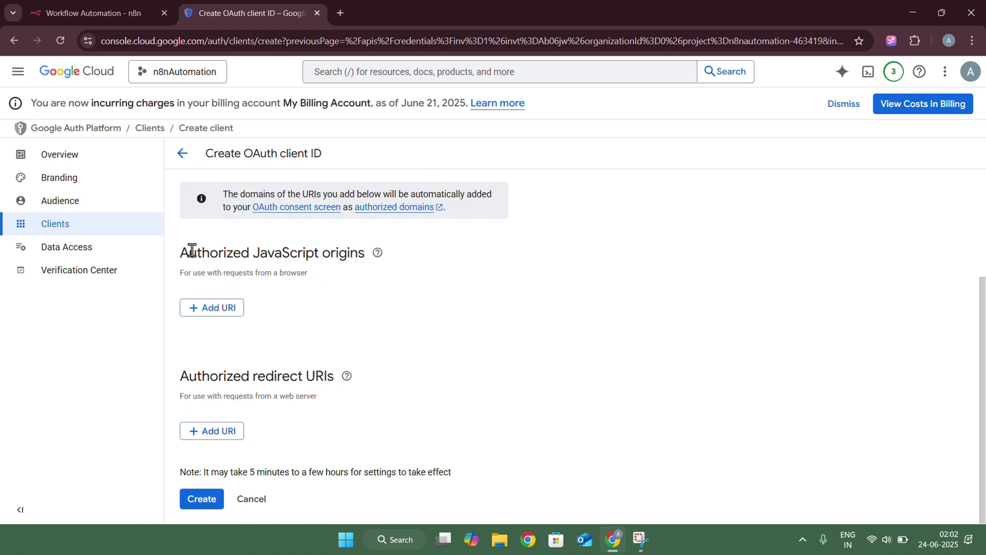
pyautogui.moveTo(188, 252); pyautogui.dragTo(324, 257)
pyautogui.moveTo(369, 266)
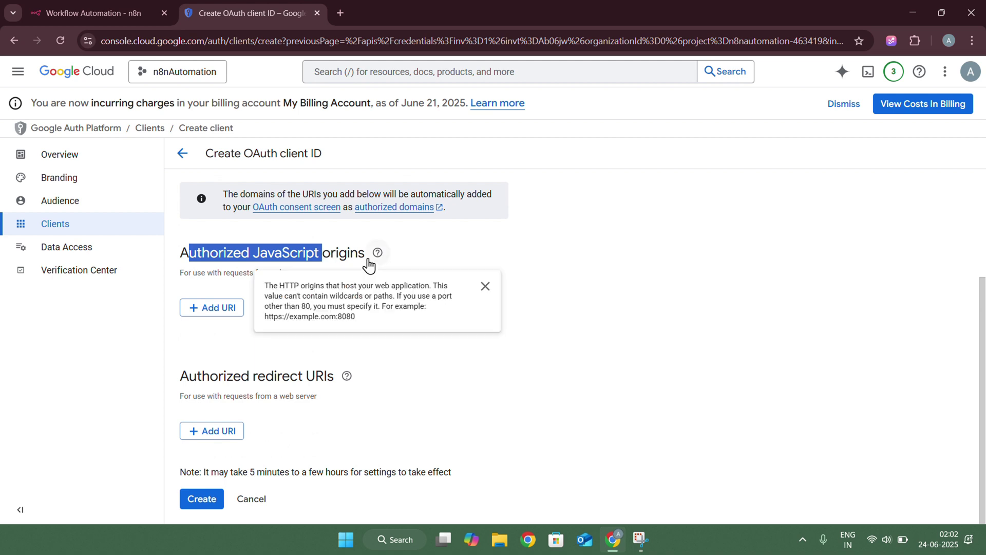
pyautogui.click(251, 369)
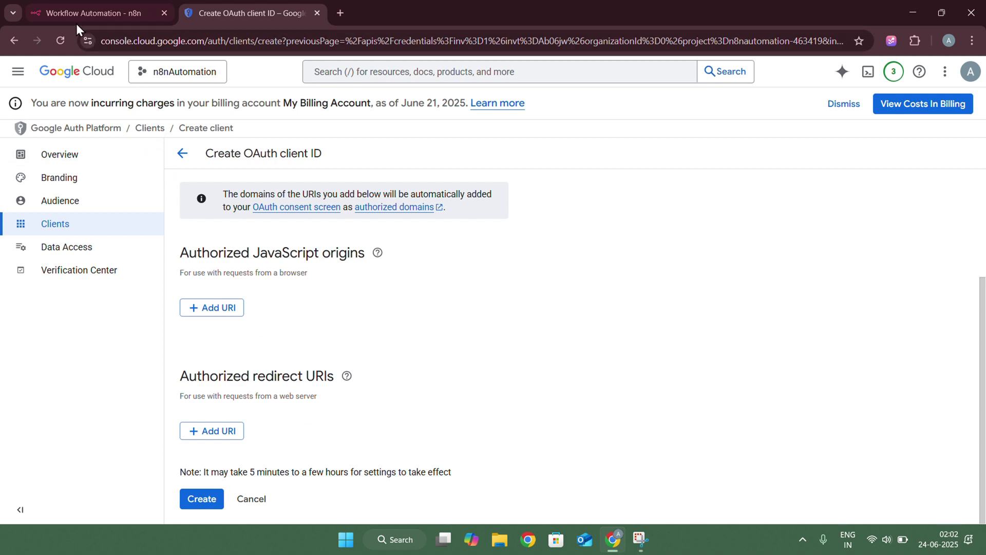
# Copy the OAuth Redirect URL from the n8n Google Drive credential, then return to Google Cloud
pyautogui.click(107, 10)
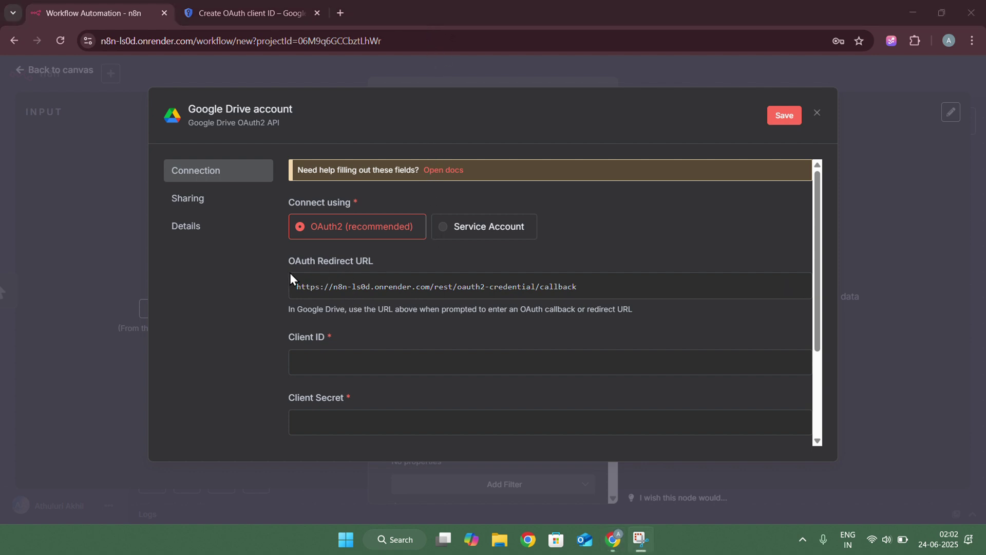
pyautogui.click(370, 261)
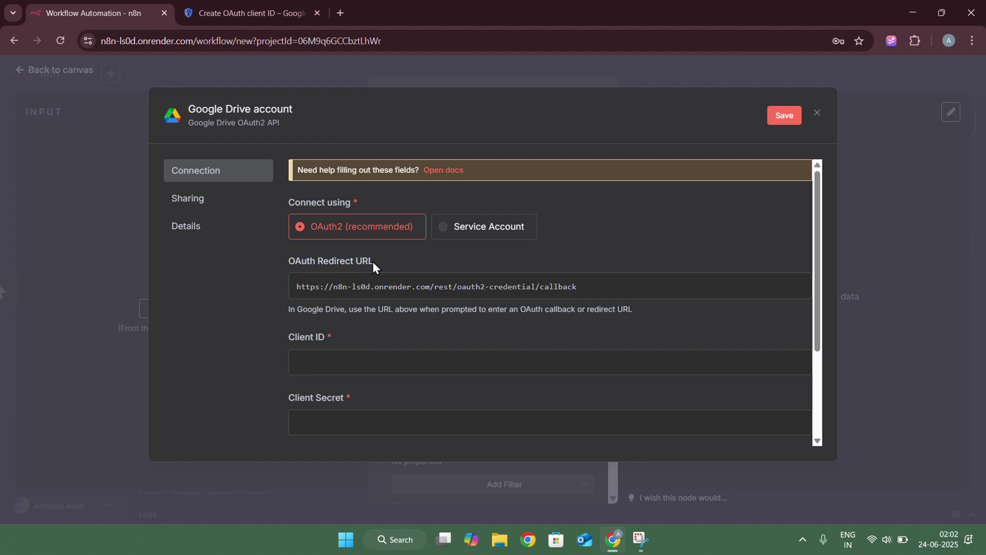
pyautogui.click(772, 290)
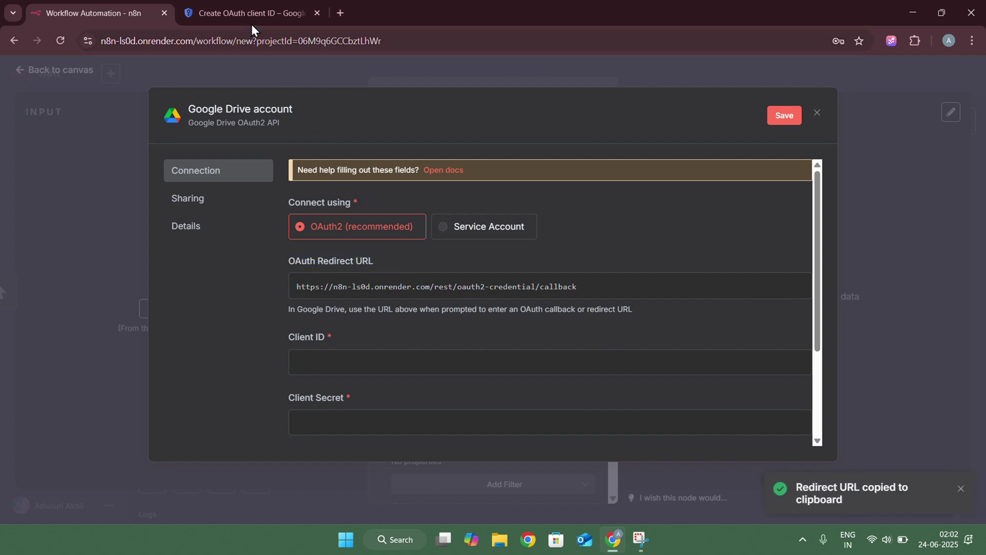
pyautogui.click(245, 9)
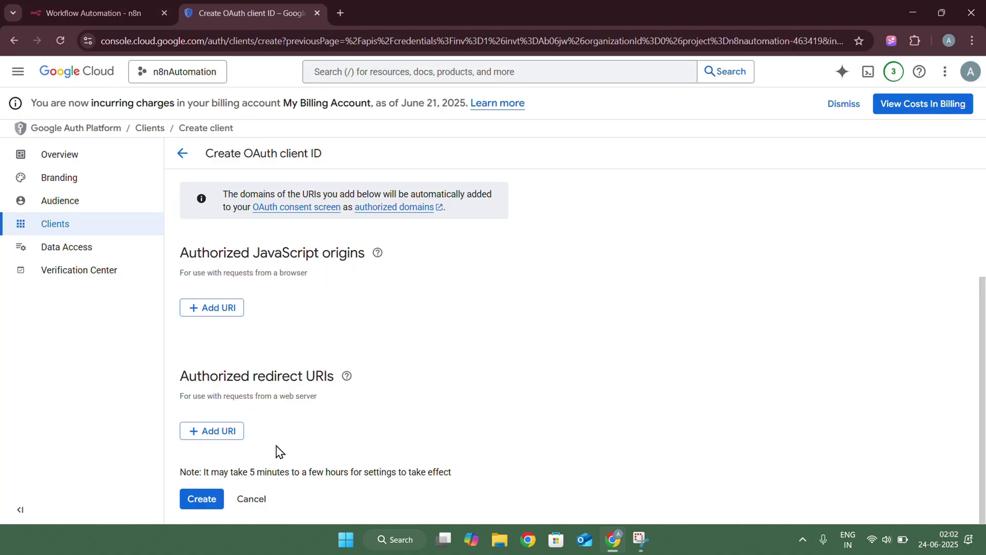
# Add the pasted n8n callback URL as an authorized redirect URI and create the OAuth client
pyautogui.click(232, 436)
pyautogui.click(242, 438)
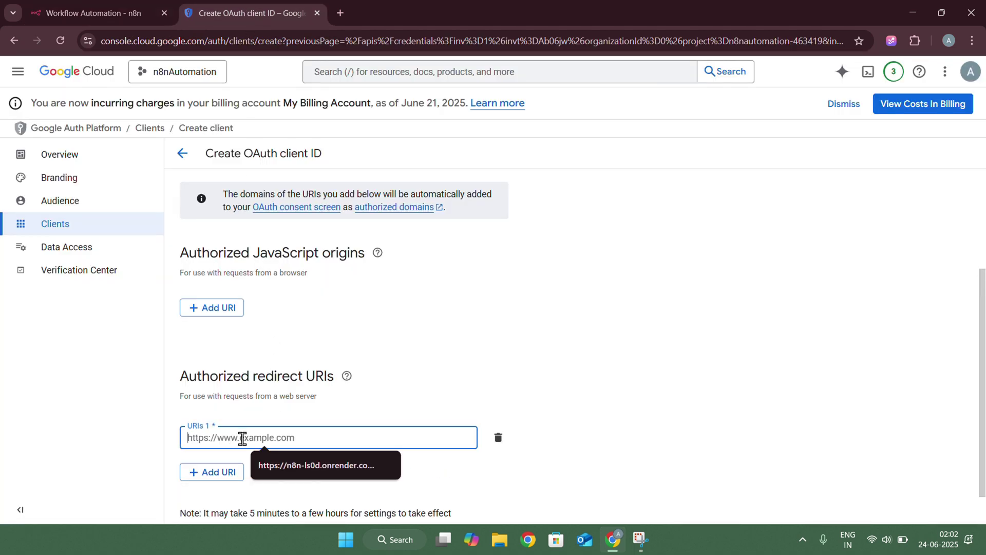
pyautogui.hotkey('ctrl', 'v')
pyautogui.scroll(-1, 297, 412)
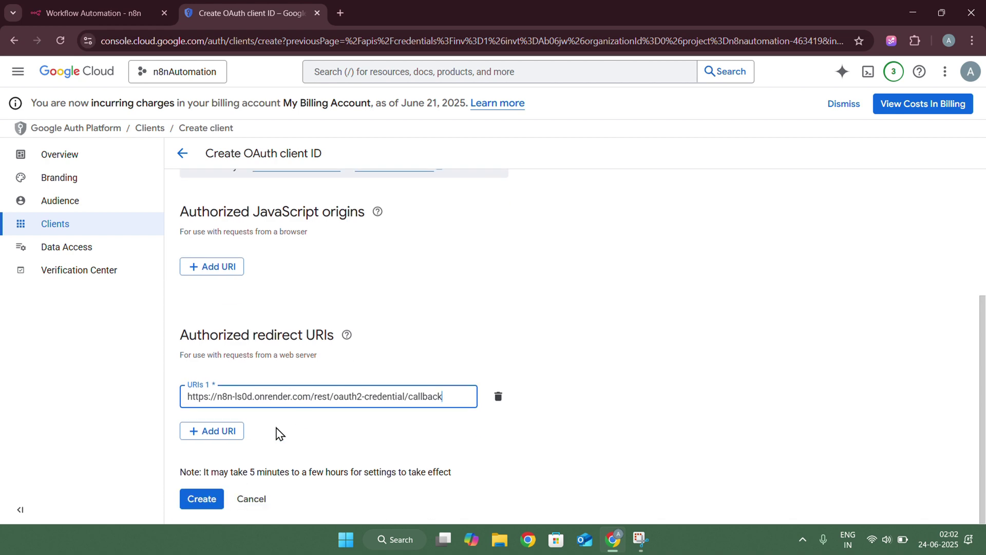
pyautogui.click(214, 498)
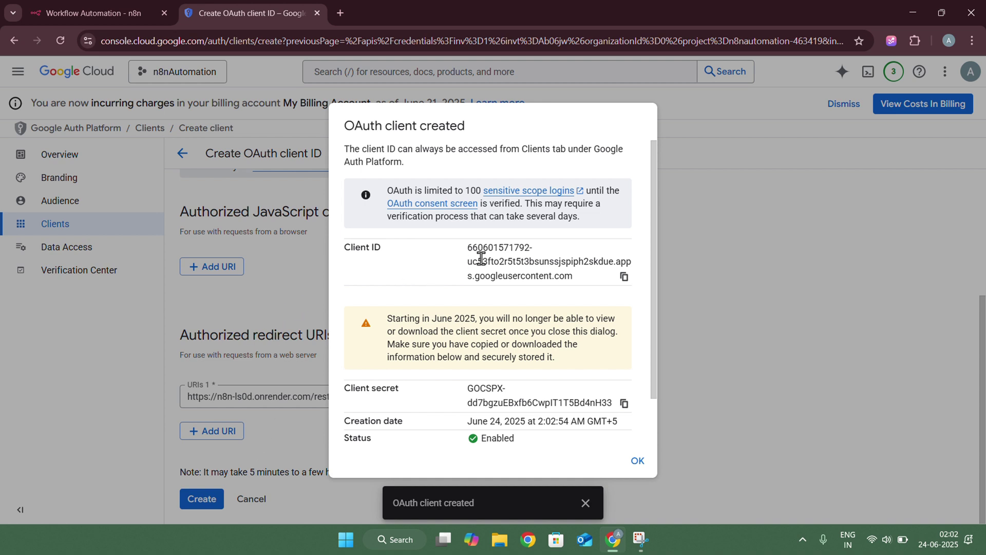
# Download the new OAuth client's credentials as JSON
pyautogui.moveTo(469, 389); pyautogui.dragTo(495, 393)
pyautogui.click(575, 399)
pyautogui.scroll(-1, 545, 279)
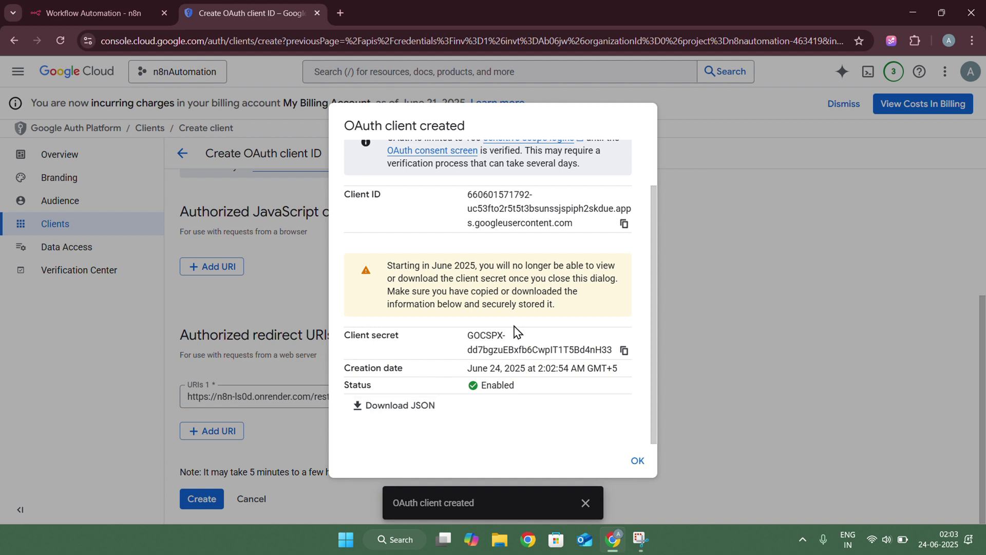
pyautogui.click(408, 407)
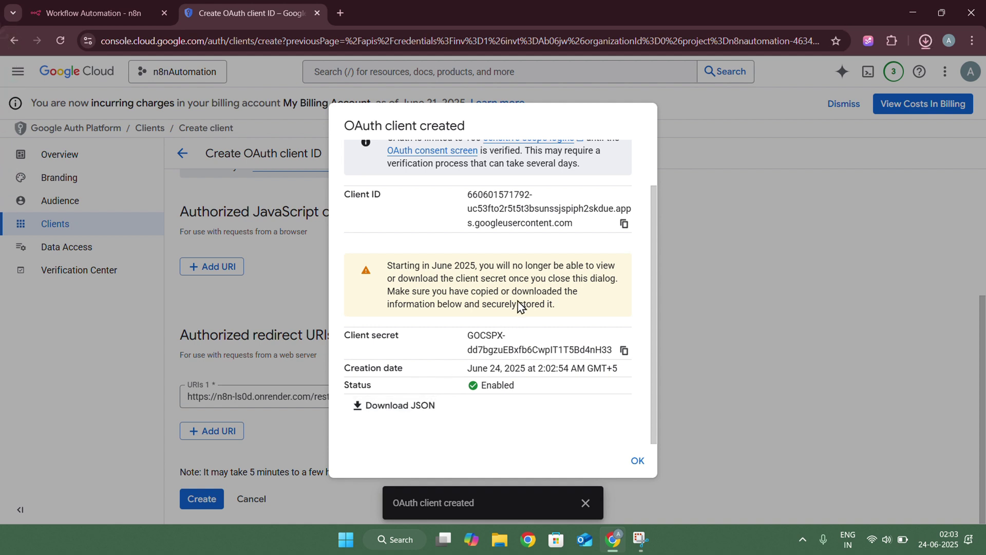
# Copy the Client ID and Client secret into a freshly cleared clipboard history
pyautogui.click(624, 232)
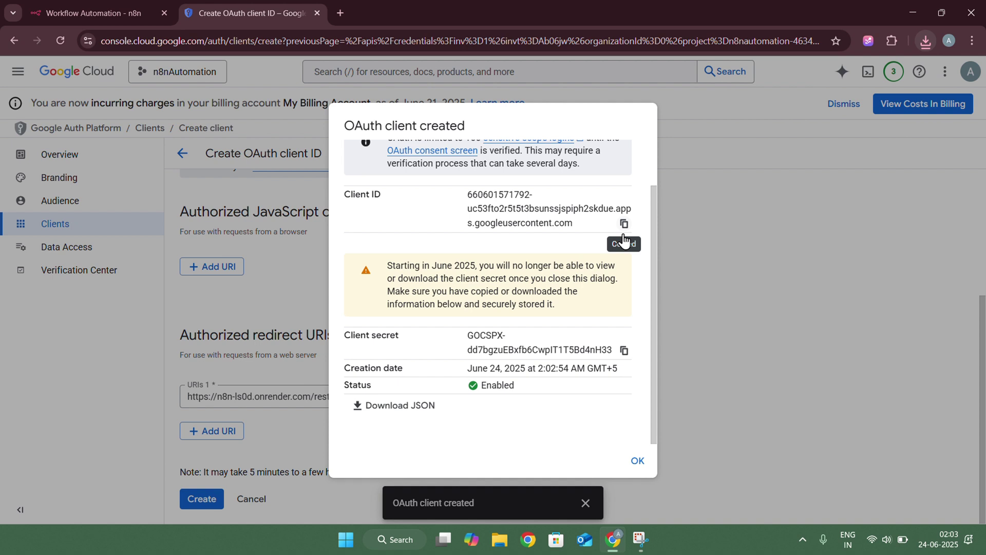
pyautogui.click(624, 351)
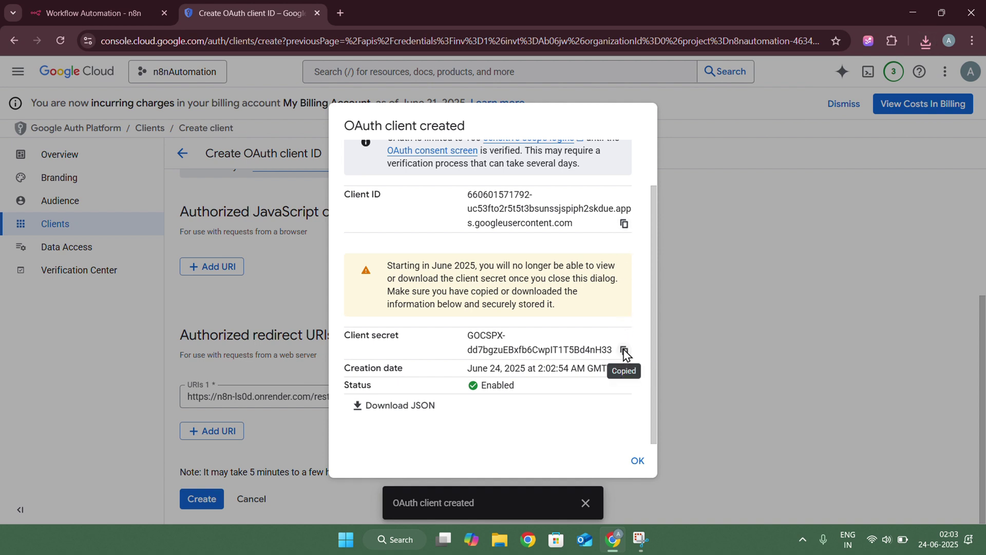
pyautogui.press('super+v')
pyautogui.click(633, 207)
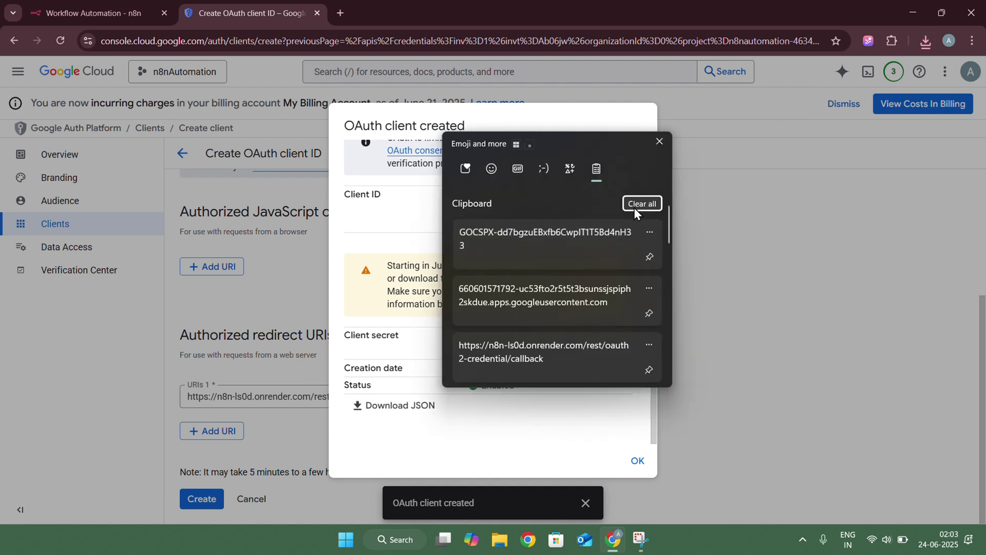
pyautogui.click(659, 142)
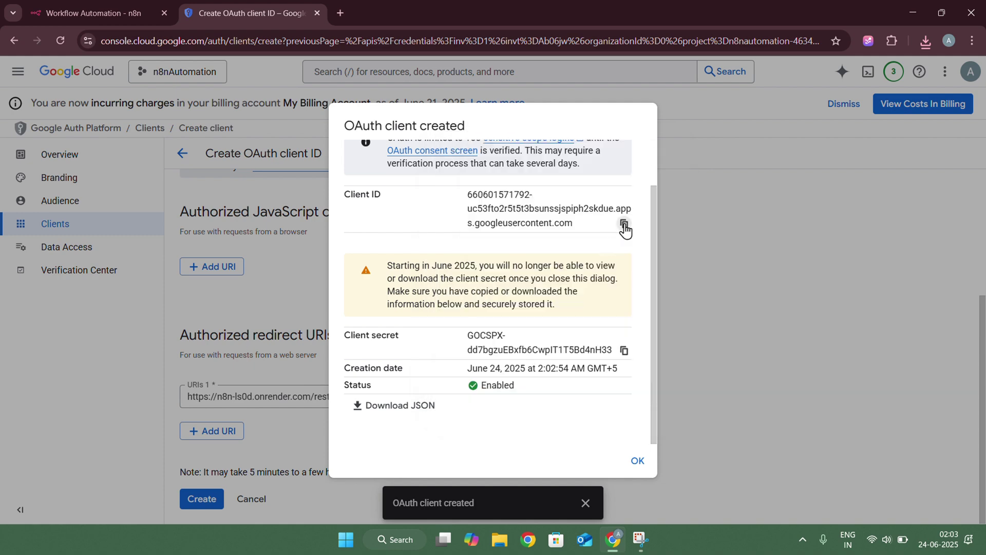
pyautogui.click(625, 224)
pyautogui.click(624, 351)
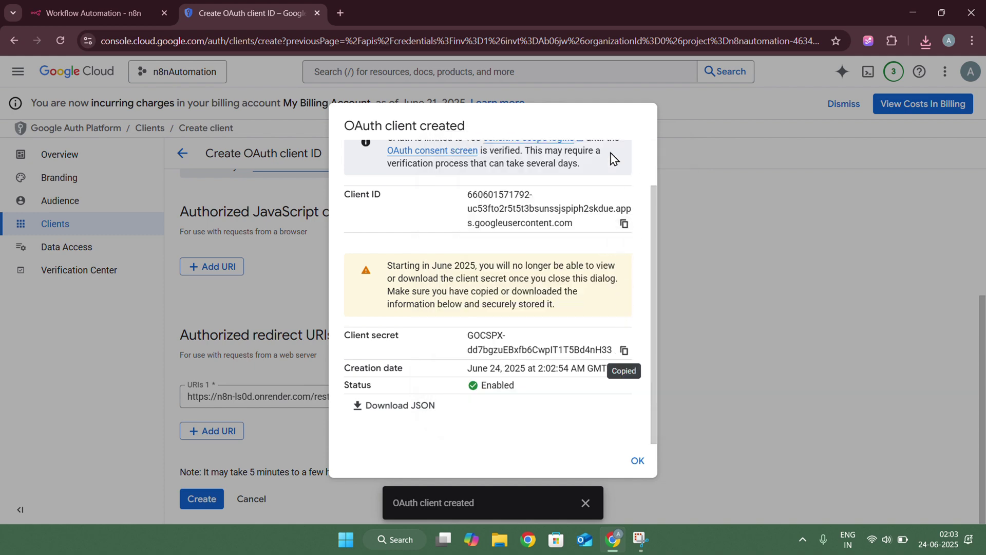
pyautogui.press('super+v')
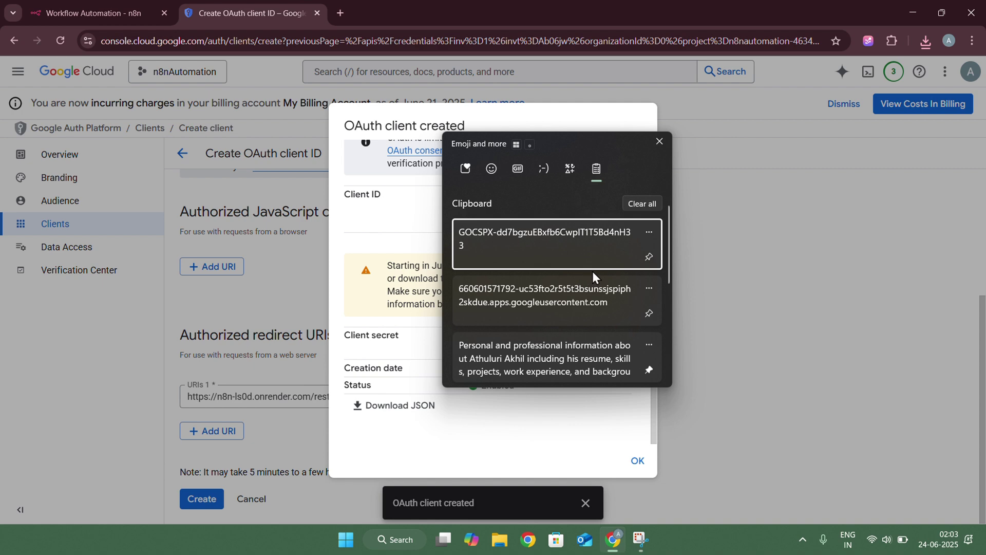
pyautogui.click(659, 141)
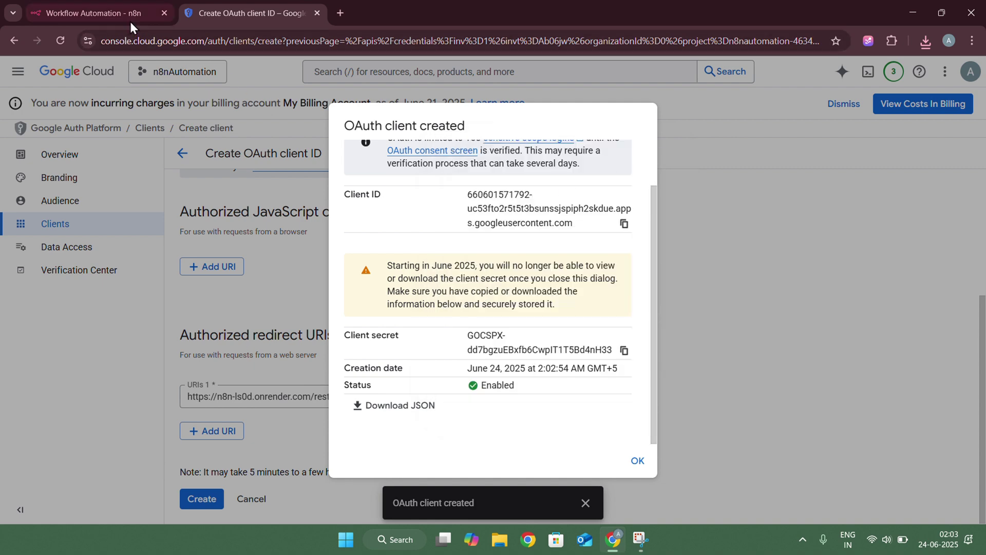
# Close the confirmation, open Web client 1, and scroll the Branding page to Authorized domains
pyautogui.click(638, 463)
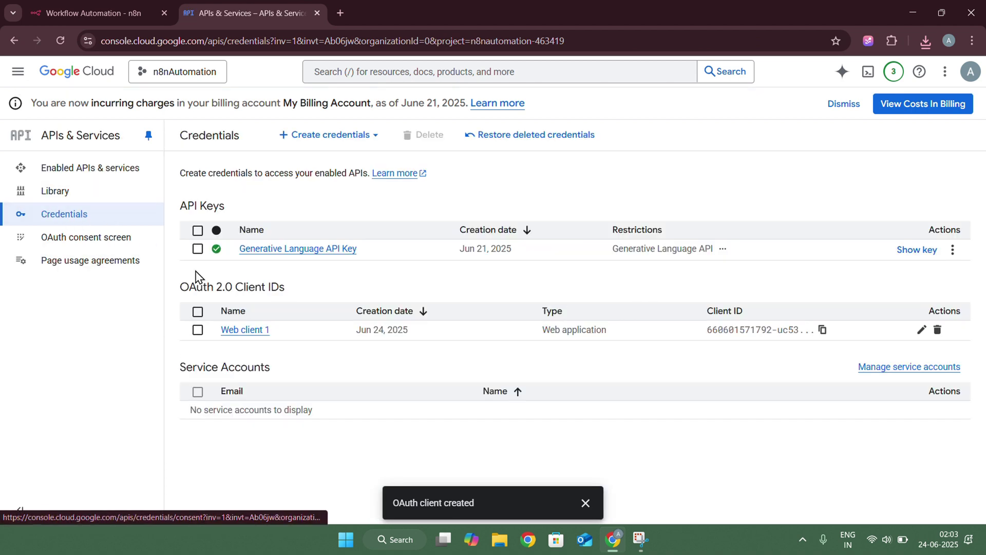
pyautogui.click(245, 331)
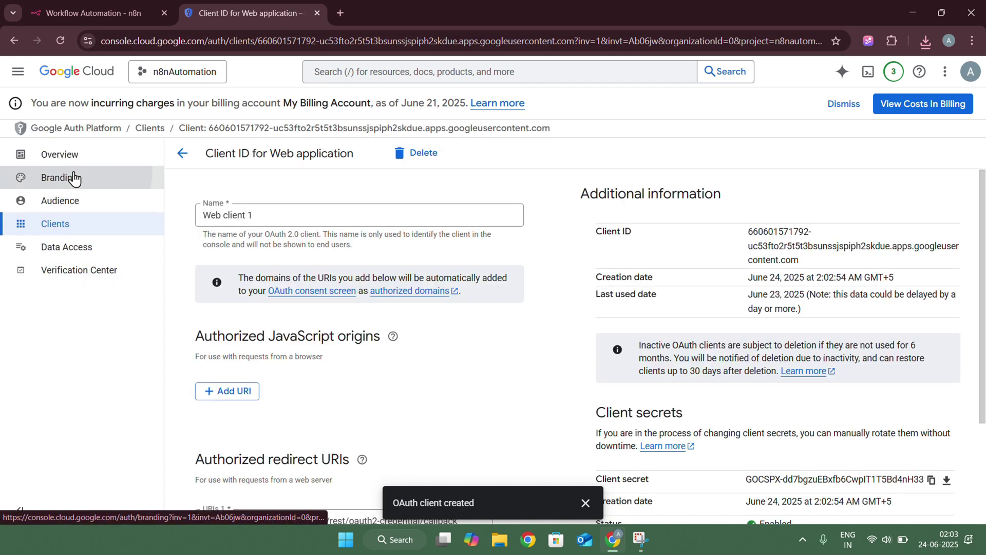
pyautogui.click(67, 177)
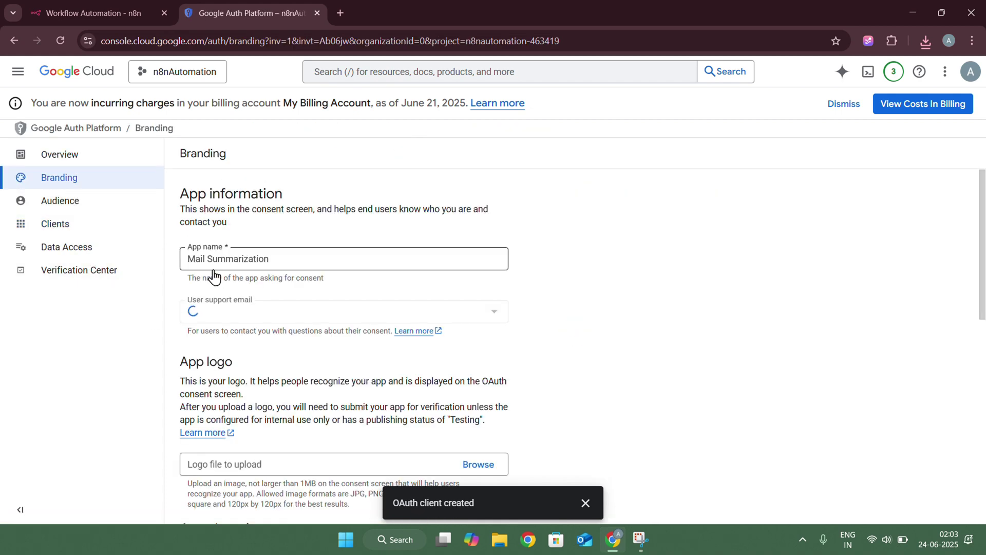
pyautogui.scroll(-2, 226, 262)
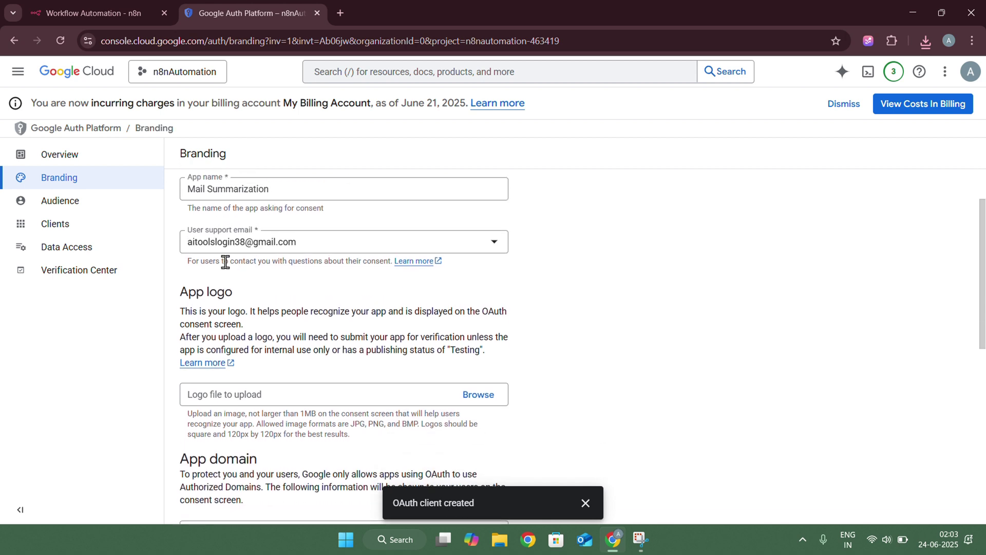
pyautogui.scroll(-1, 224, 260)
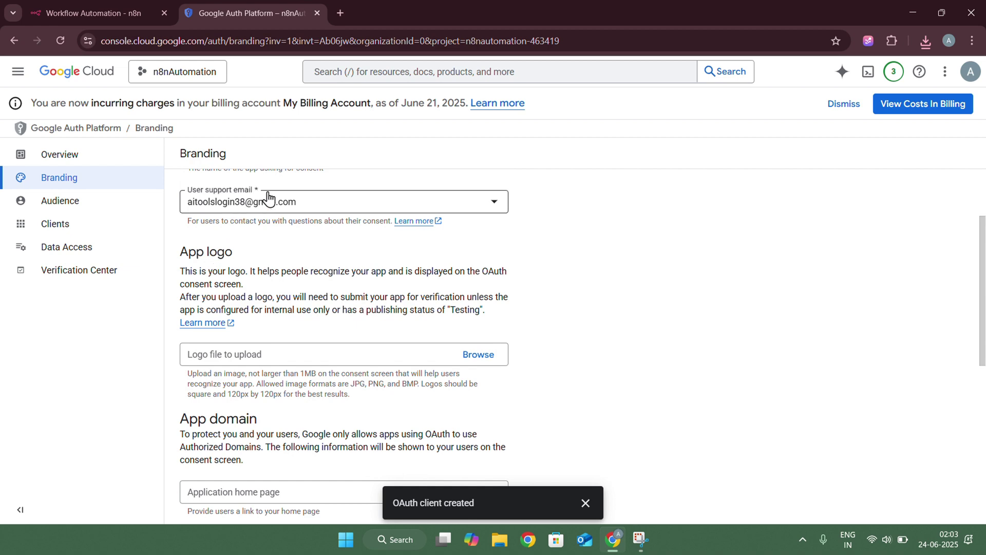
pyautogui.scroll(-2, 231, 288)
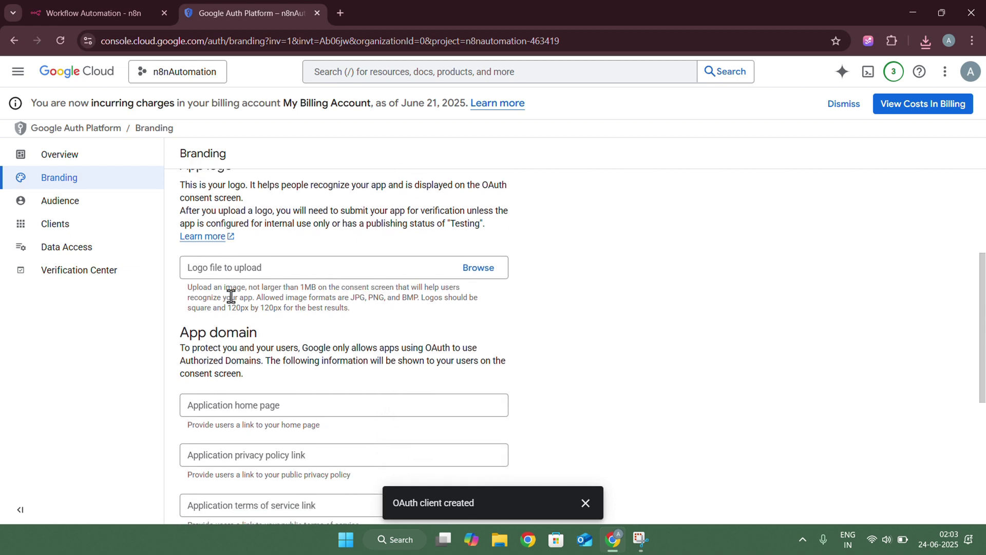
pyautogui.scroll(-5, 231, 296)
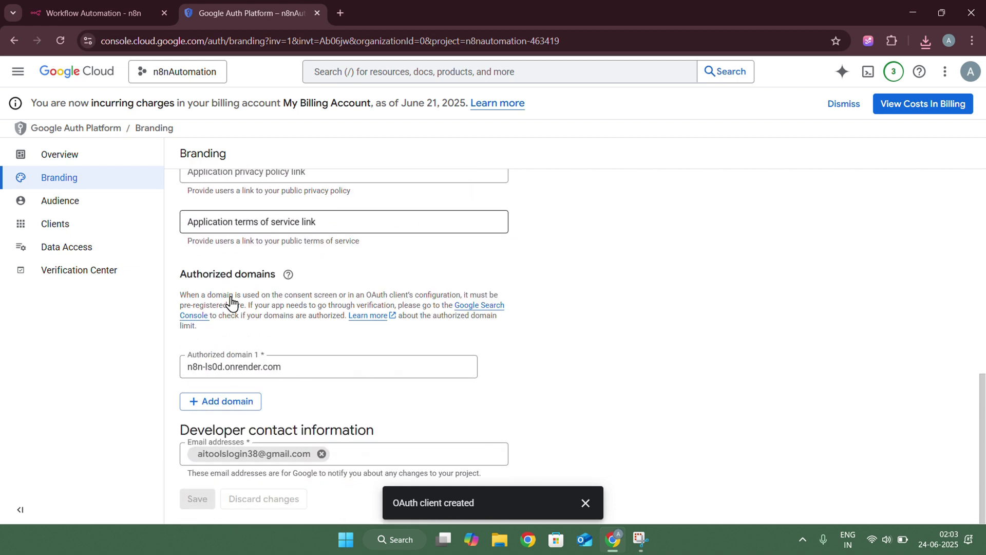
# Compare the n8n address domain n8n-ls0d.onrender.com with the authorized domain
pyautogui.click(83, 16)
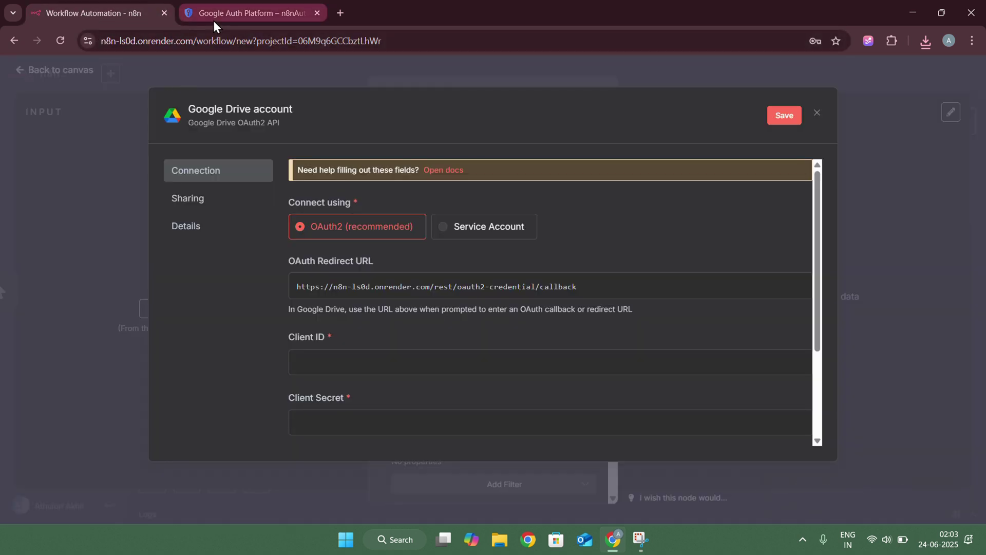
pyautogui.moveTo(102, 41); pyautogui.dragTo(193, 45)
pyautogui.click(221, 3)
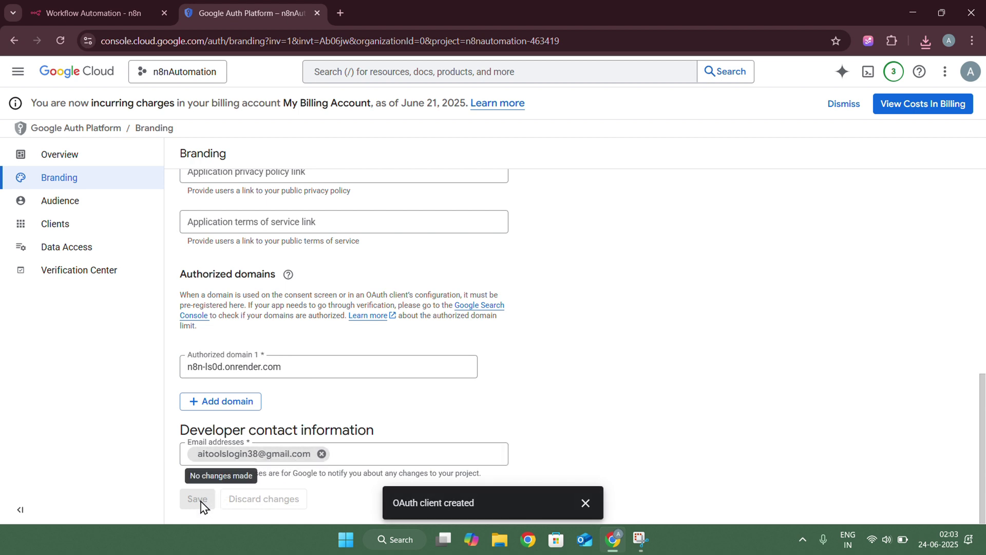
# On the Audience page, move the OAuth app back to testing
pyautogui.click(70, 201)
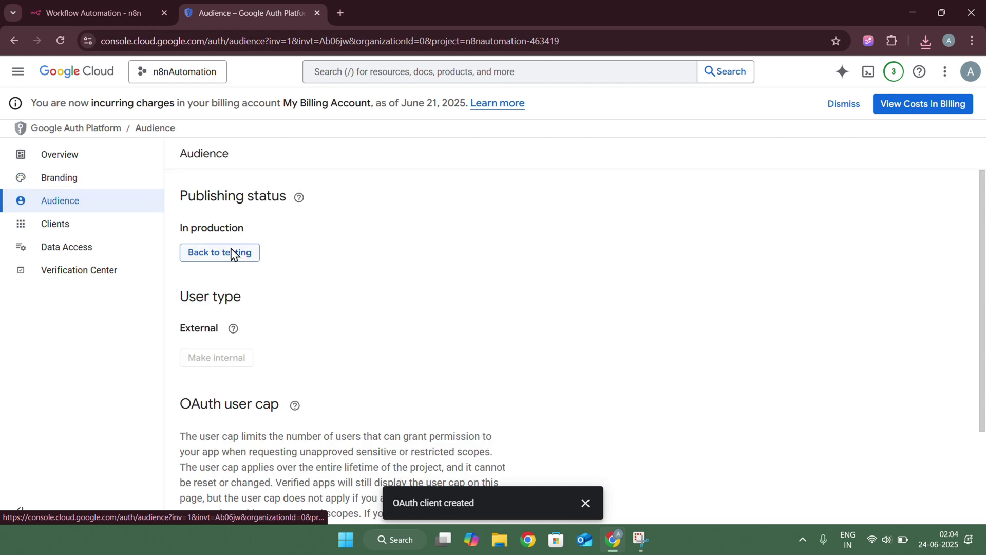
pyautogui.scroll(-2, 313, 280)
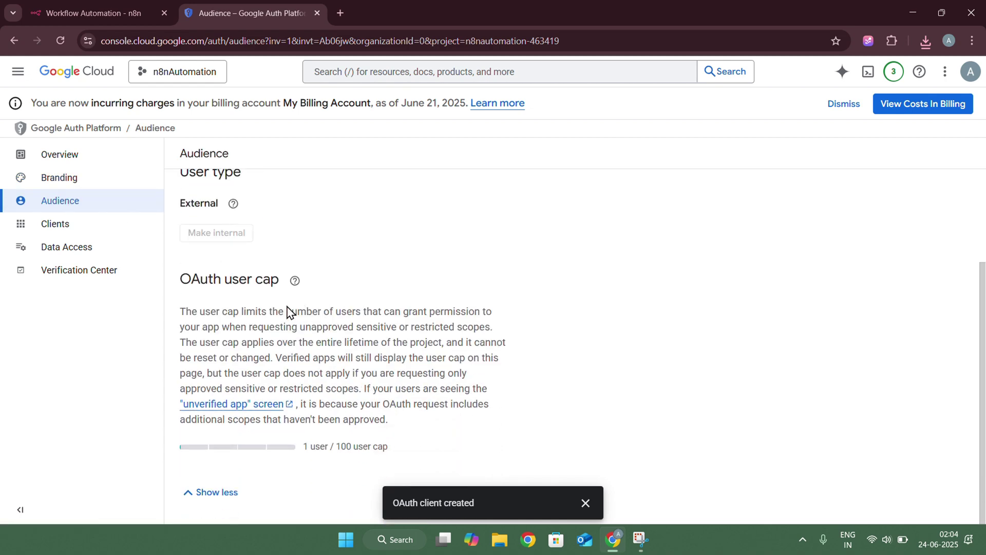
pyautogui.scroll(2, 289, 311)
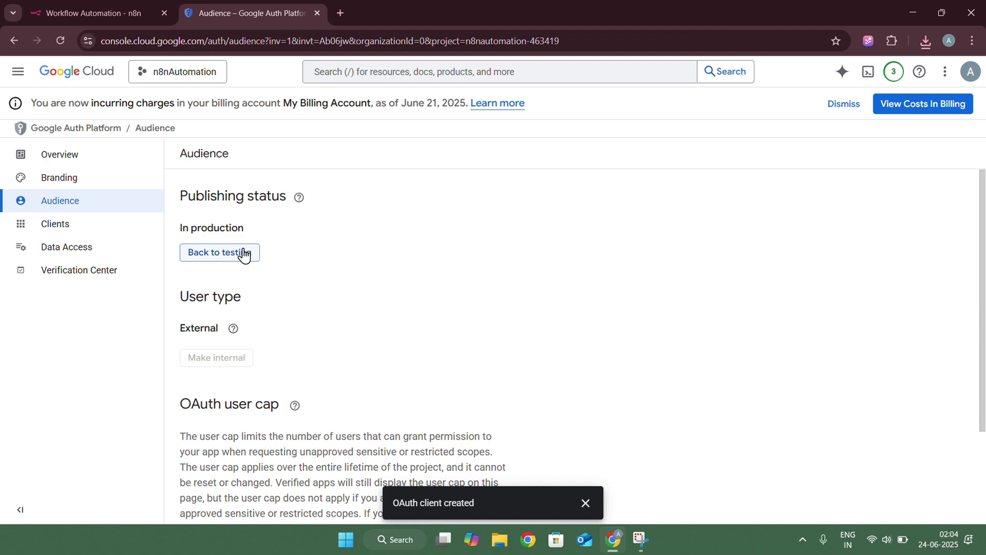
pyautogui.click(243, 254)
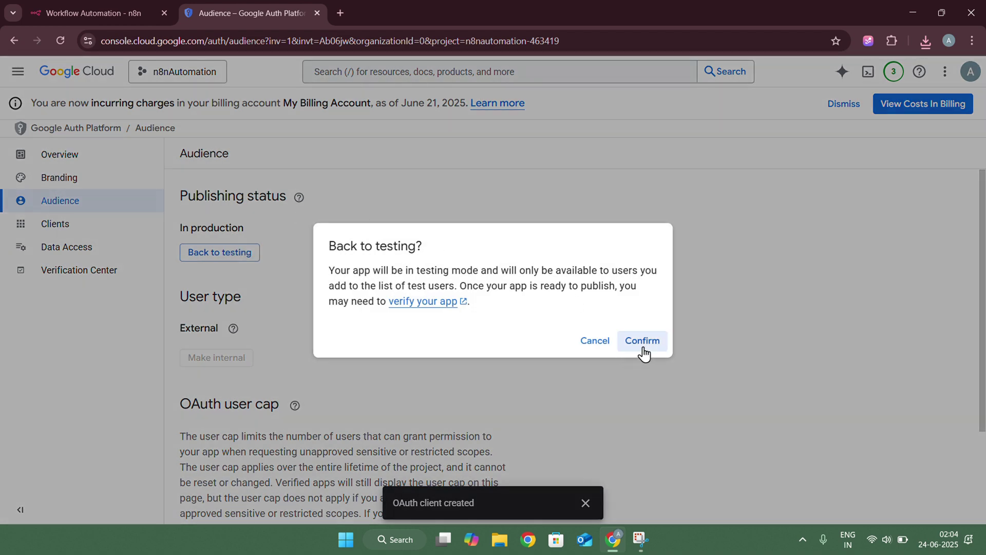
pyautogui.click(643, 341)
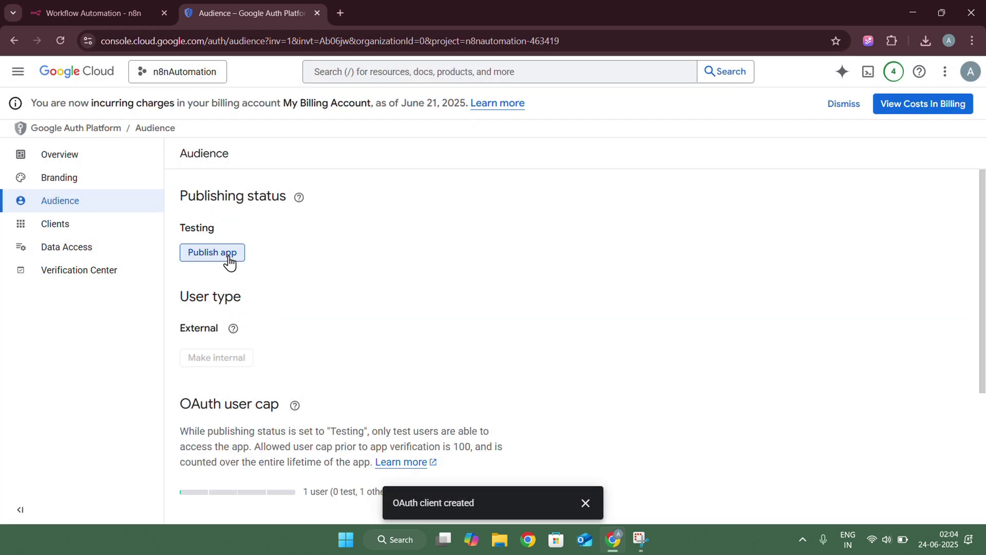
# Publish the OAuth app again so its status becomes In production
pyautogui.scroll(-4, 283, 308)
pyautogui.scroll(4, 253, 344)
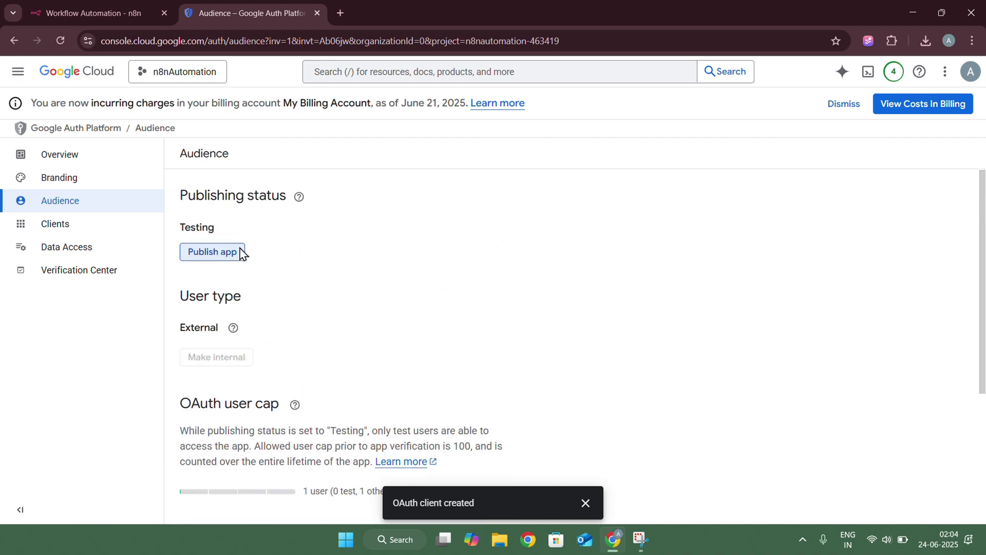
pyautogui.click(228, 252)
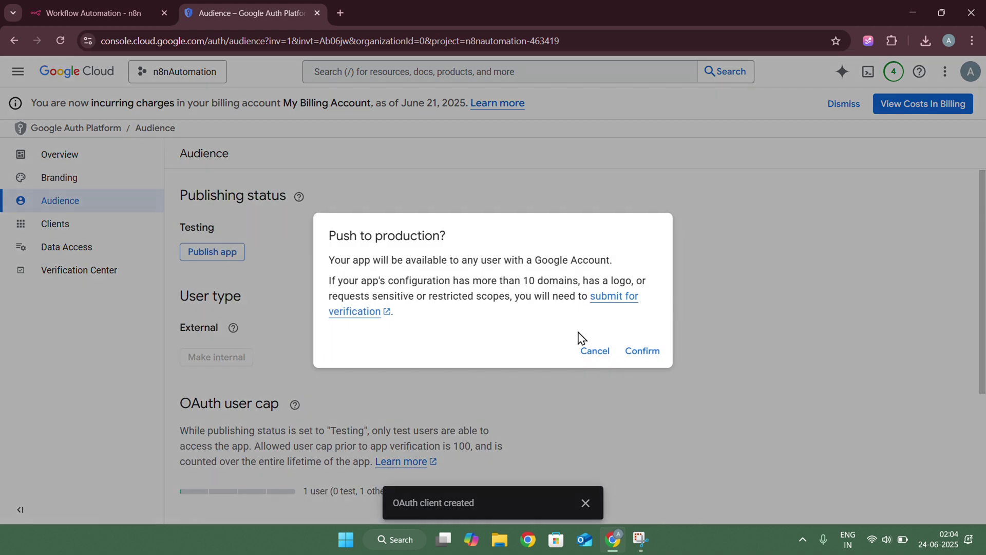
pyautogui.click(642, 352)
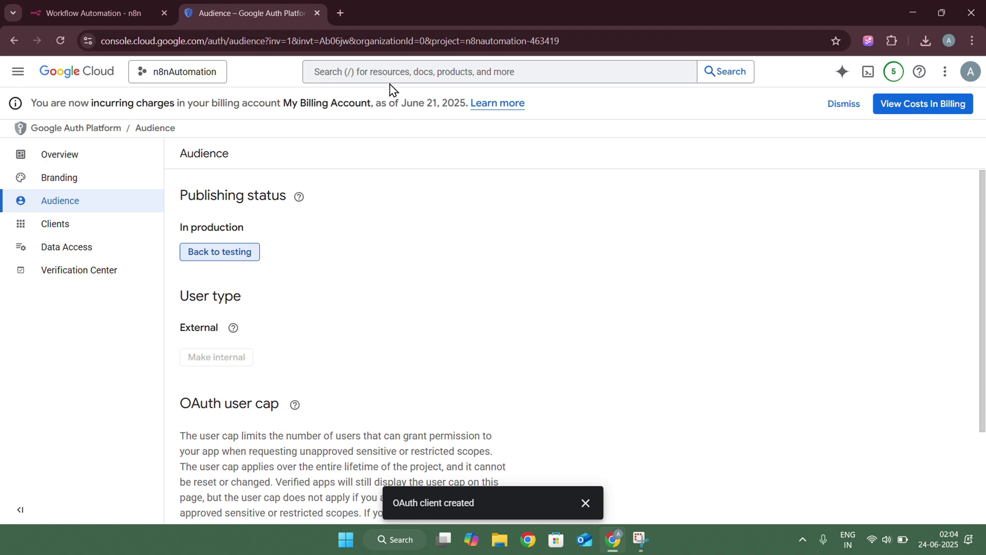
# Search 'google d', confirm the Google Drive API is enabled, then return to n8n
pyautogui.click(378, 73)
pyautogui.write('go')
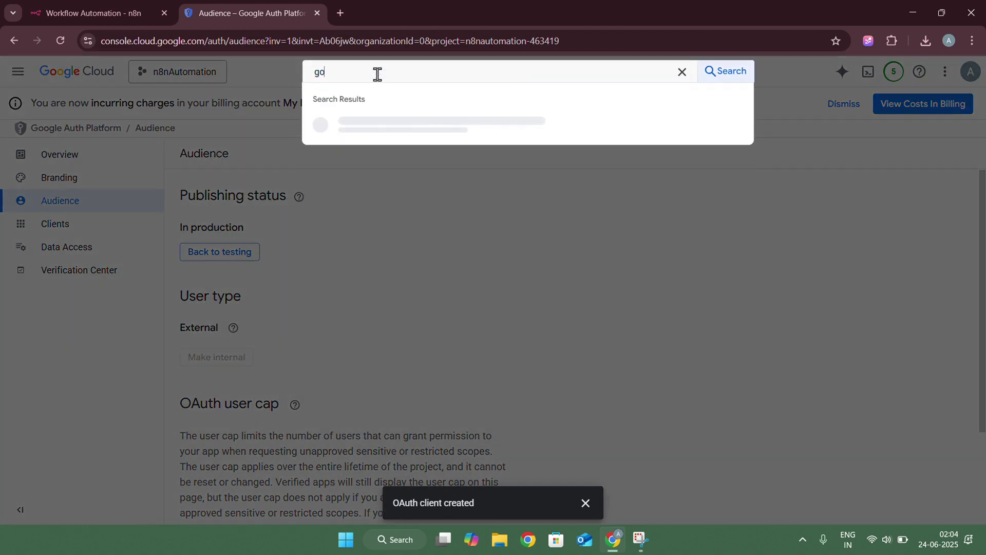
pyautogui.write('ogle drive')
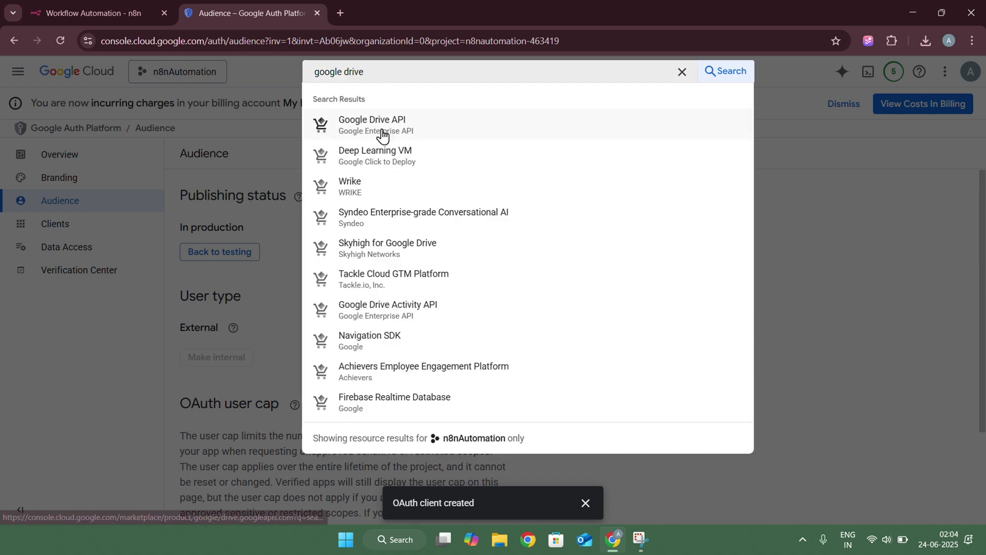
pyautogui.click(379, 120)
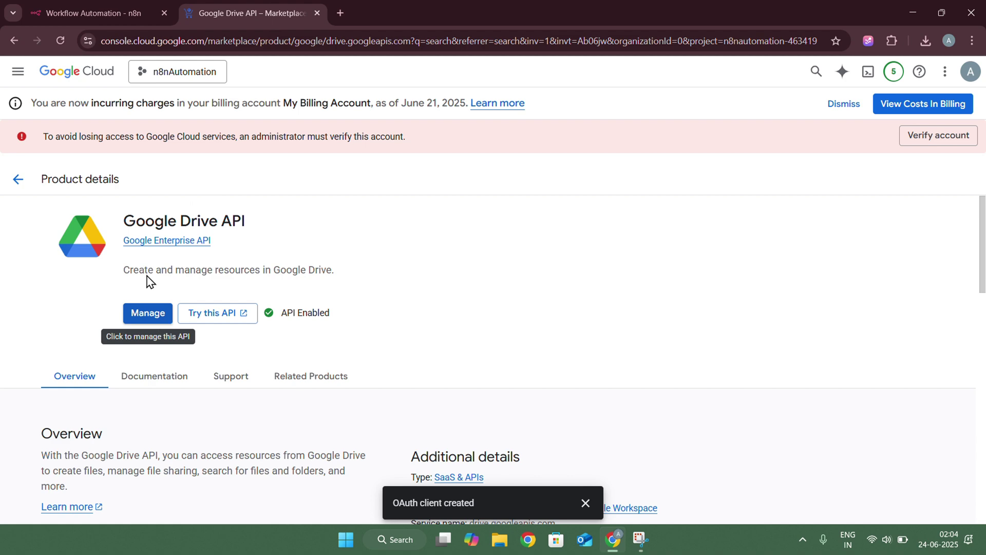
pyautogui.click(80, 10)
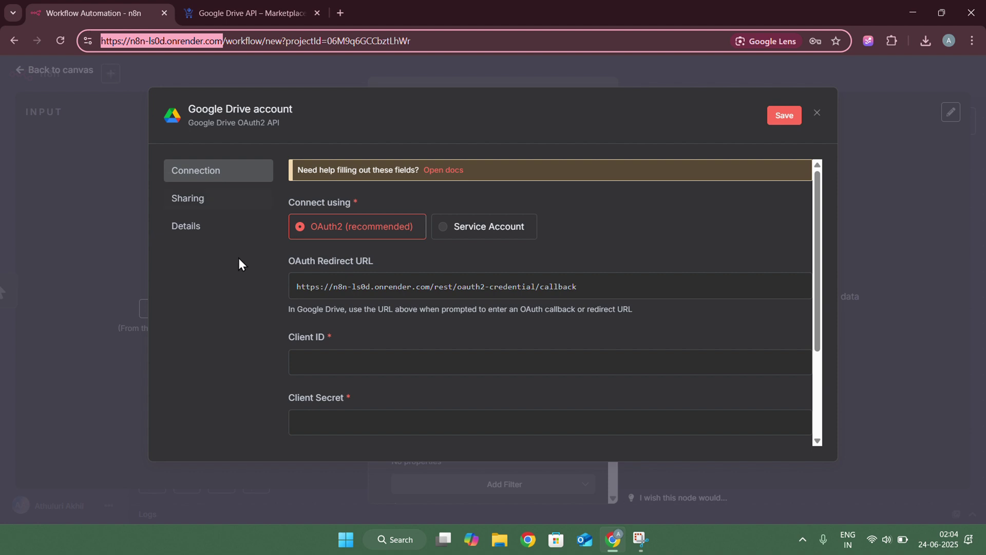
# Paste the Client ID and Client Secret into the n8n Drive credential and sign in with Google
pyautogui.click(330, 356)
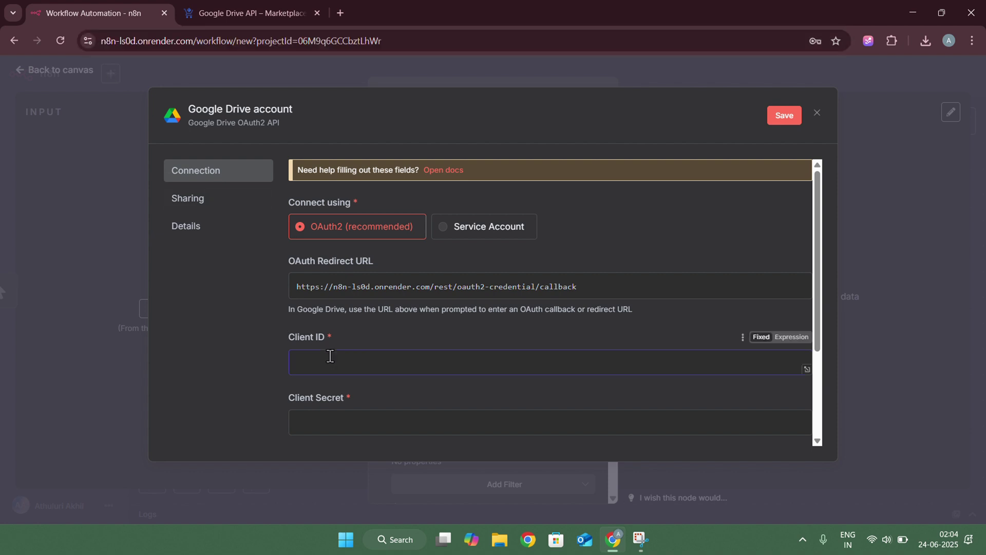
pyautogui.press('super+v')
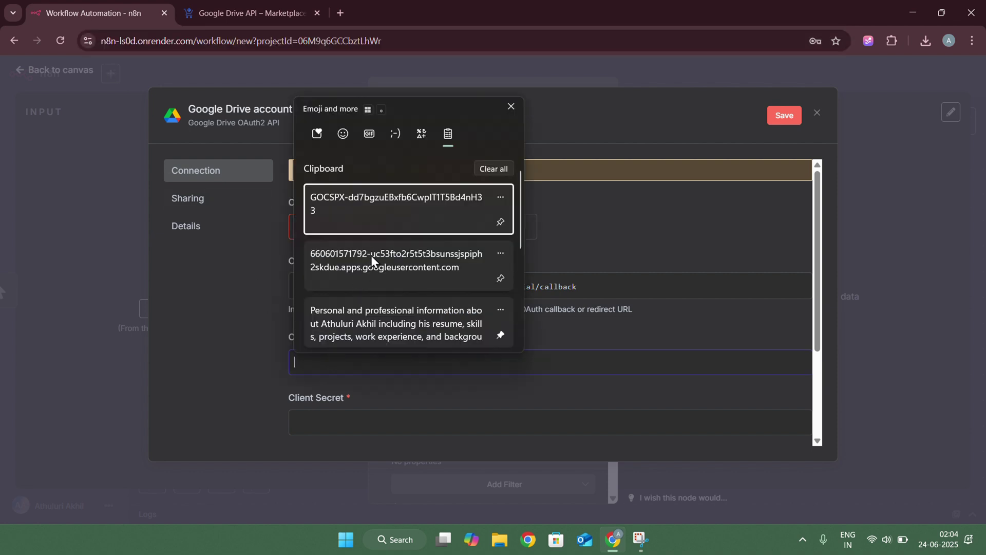
pyautogui.click(371, 263)
pyautogui.click(361, 429)
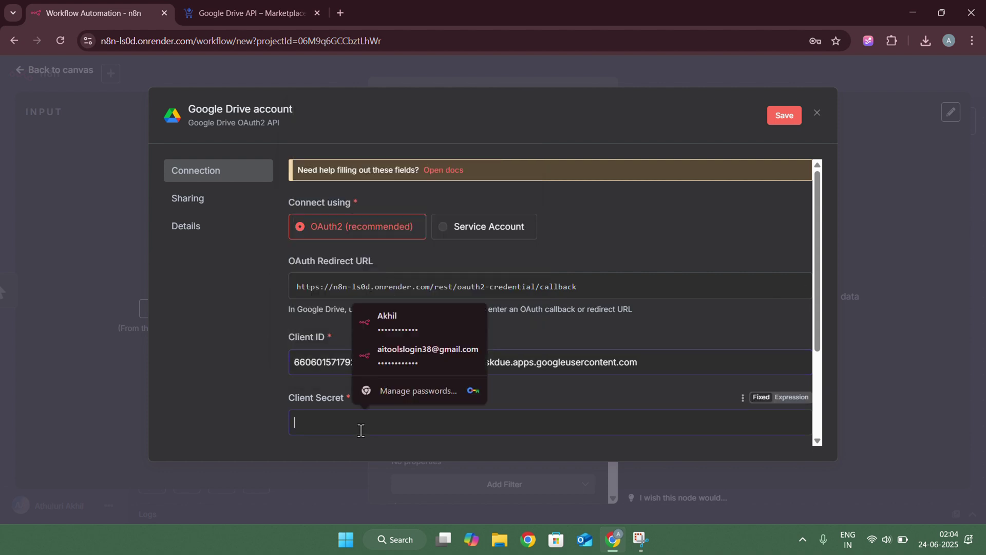
pyautogui.press('super+v')
pyautogui.click(372, 273)
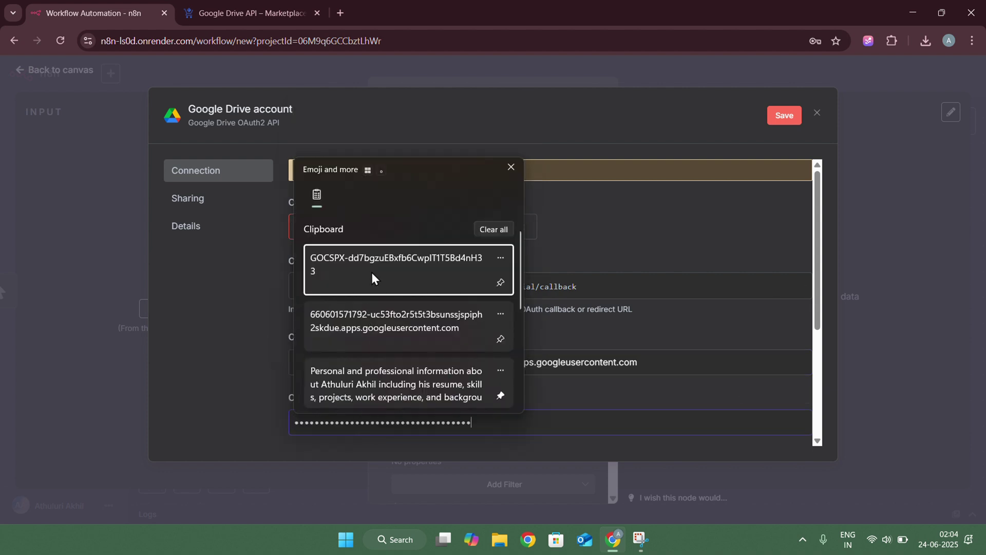
pyautogui.scroll(-3, 466, 285)
pyautogui.click(364, 315)
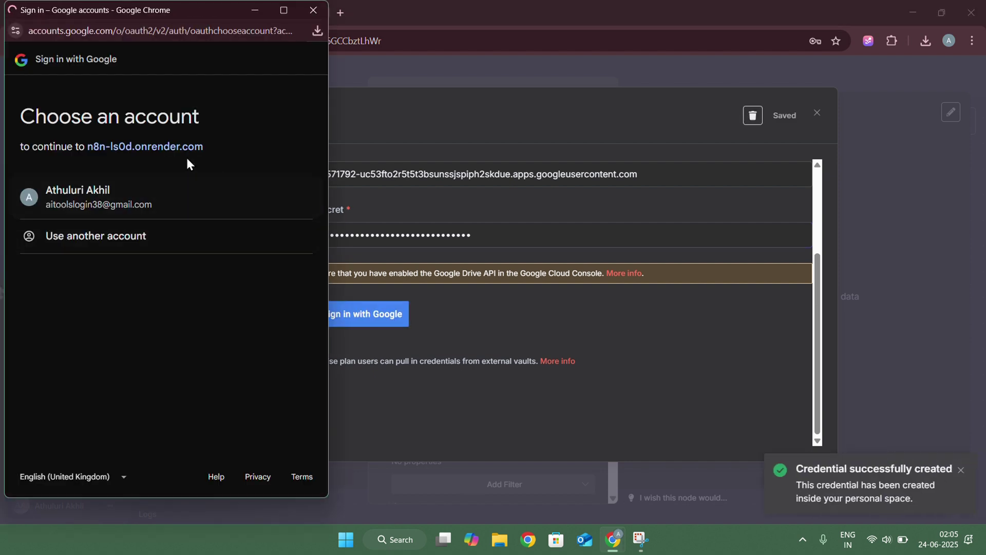
# Sign in with the Google account, bypass the unverified-app warning, and grant n8n all Drive and Photos permissions
pyautogui.click(118, 200)
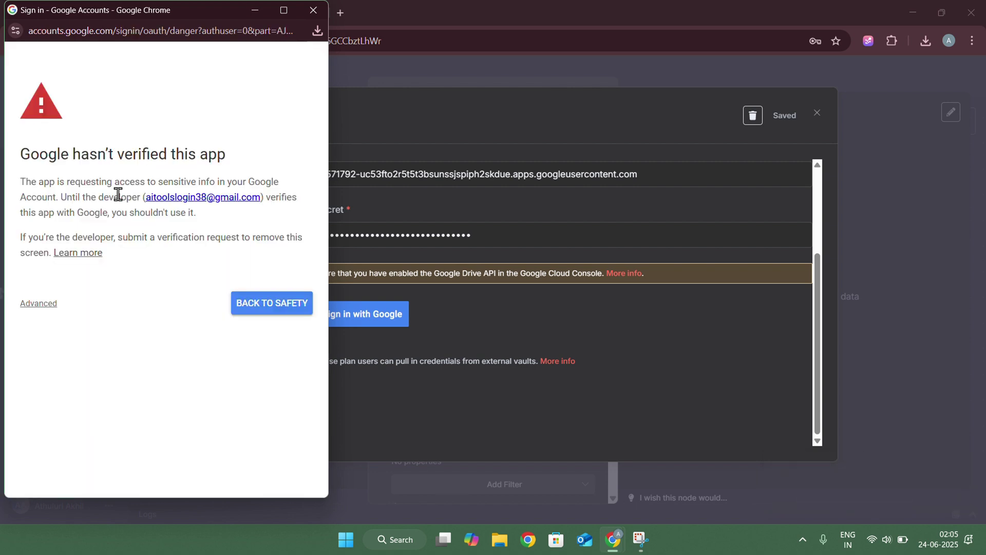
pyautogui.click(42, 304)
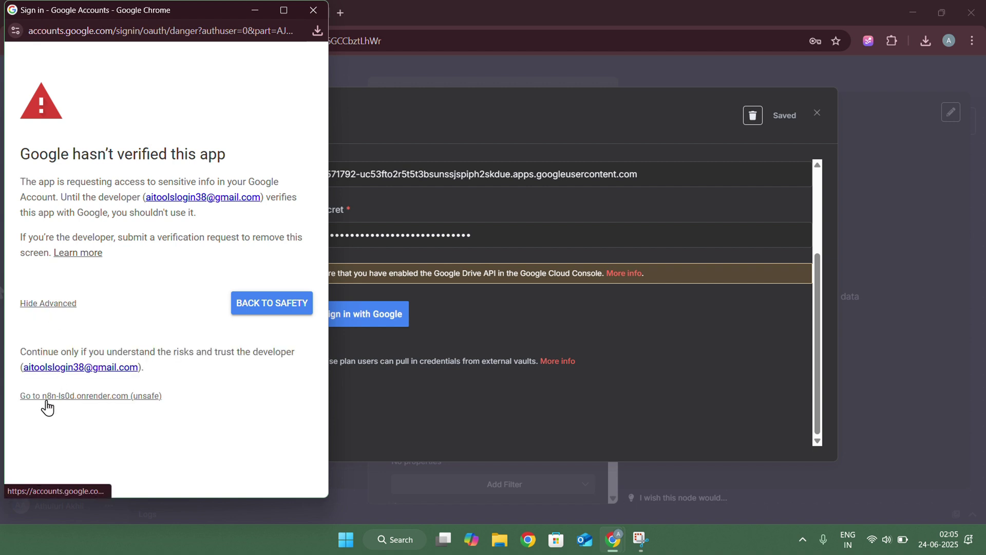
pyautogui.click(80, 396)
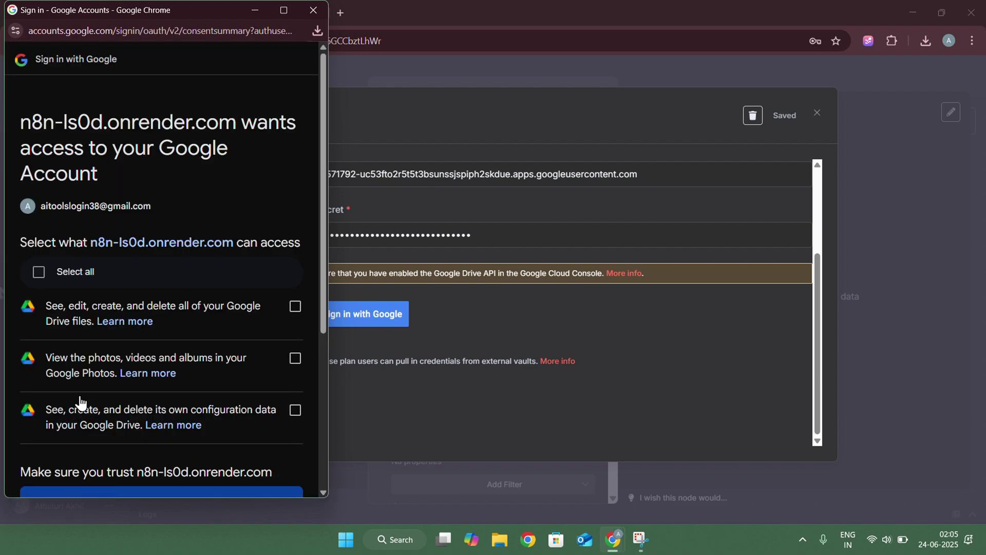
pyautogui.click(38, 272)
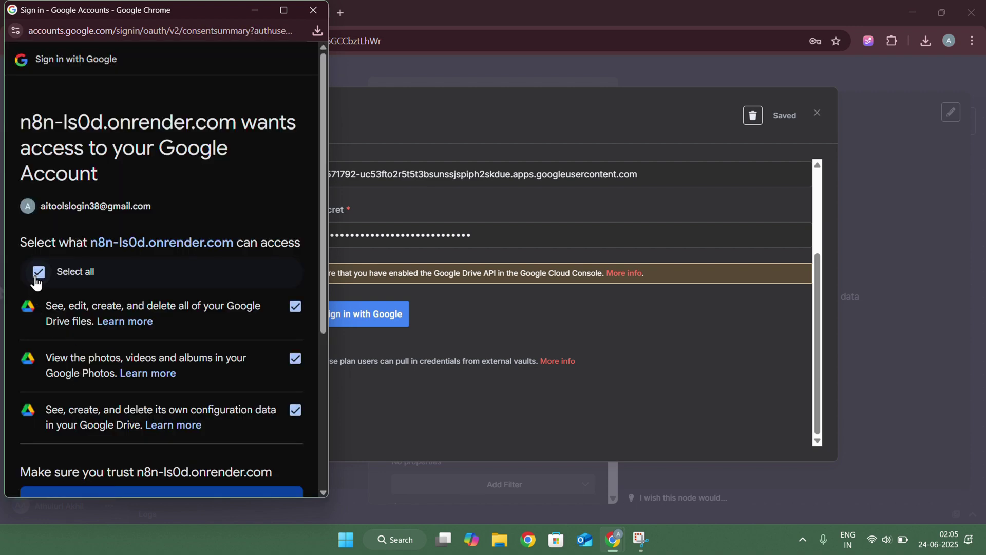
pyautogui.scroll(-4, 36, 280)
pyautogui.scroll(-1, 36, 282)
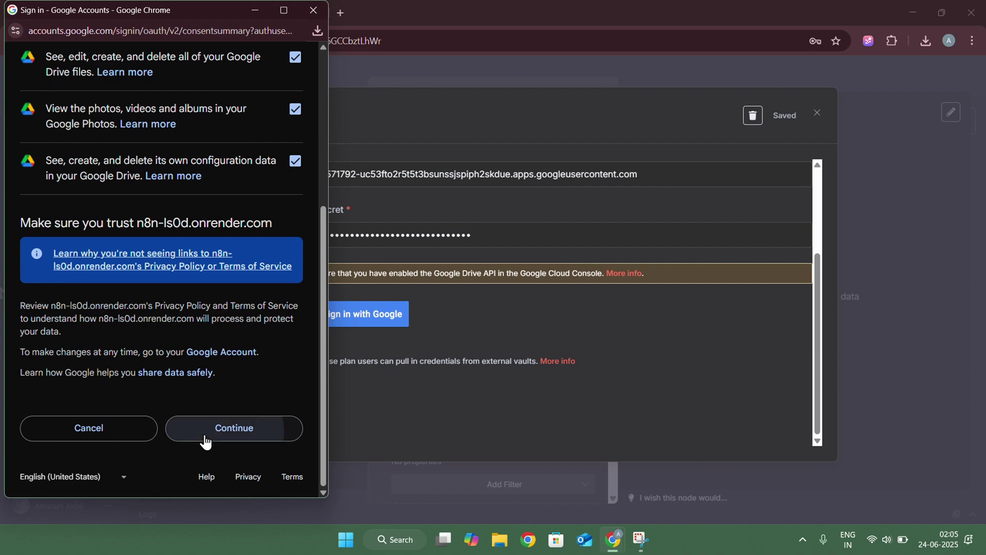
pyautogui.click(205, 436)
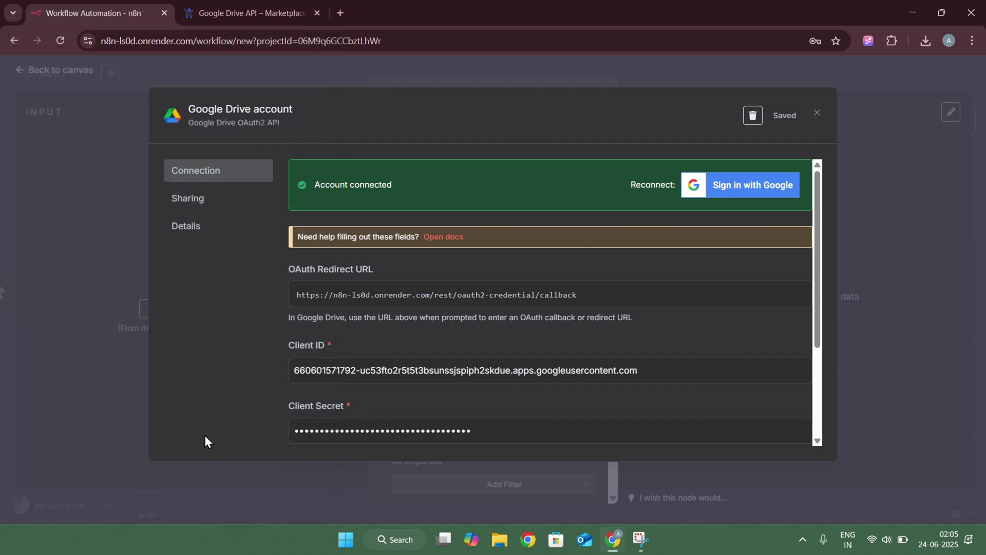
# Close the Google Drive credential dialog, leaving the node on the Google Drive account
pyautogui.scroll(-3, 309, 385)
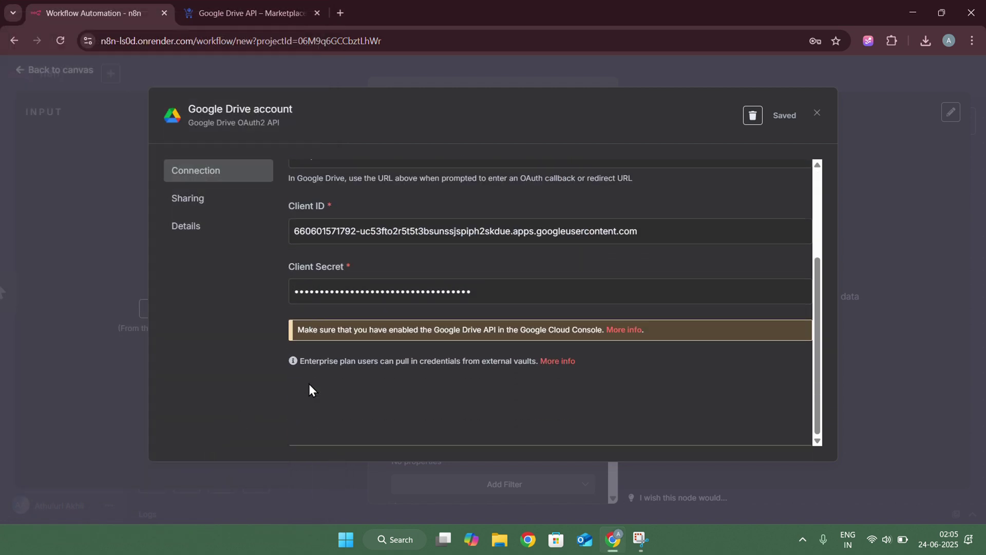
pyautogui.scroll(3, 606, 185)
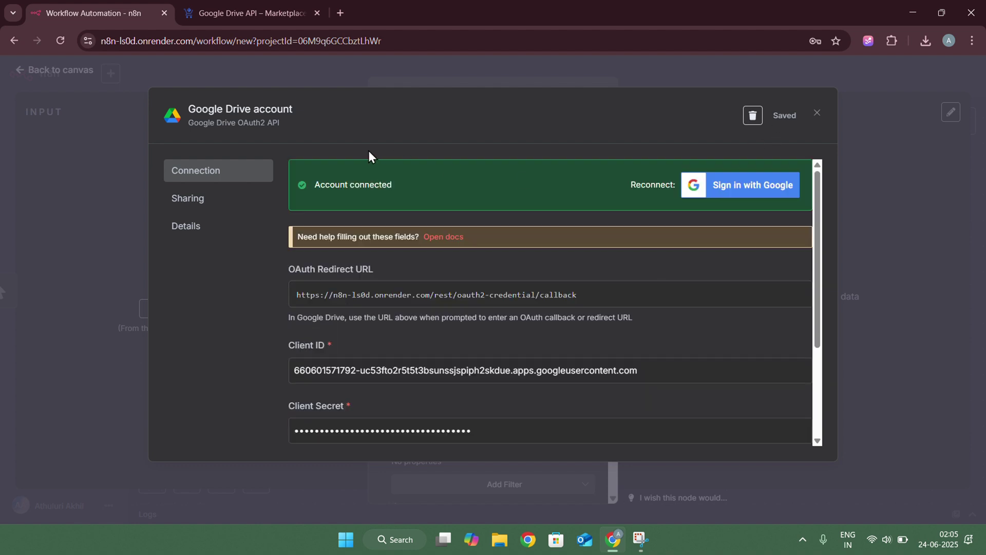
pyautogui.click(818, 114)
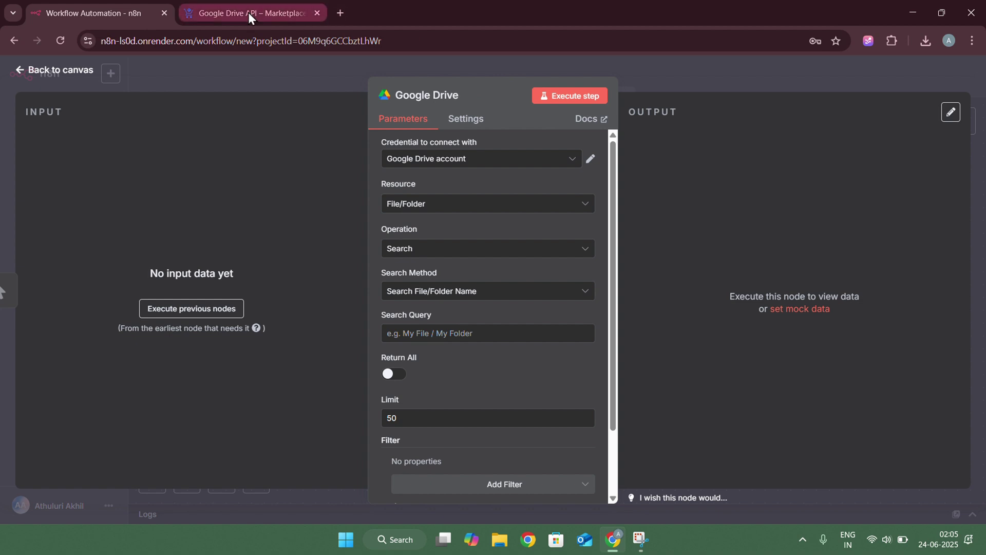
# Return to the Google Drive API tab and clear its address bar
pyautogui.click(213, 11)
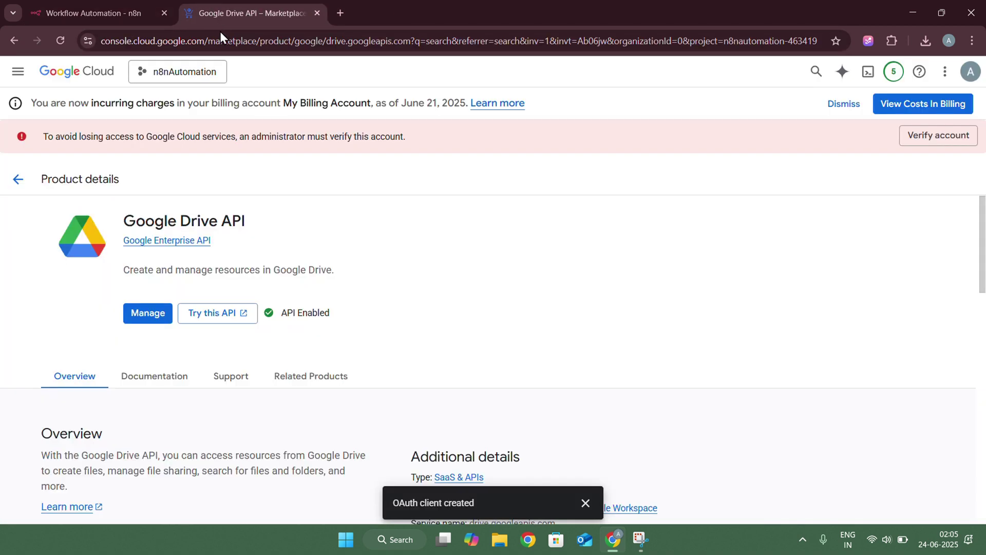
pyautogui.click(222, 37)
pyautogui.press('BackSpace')
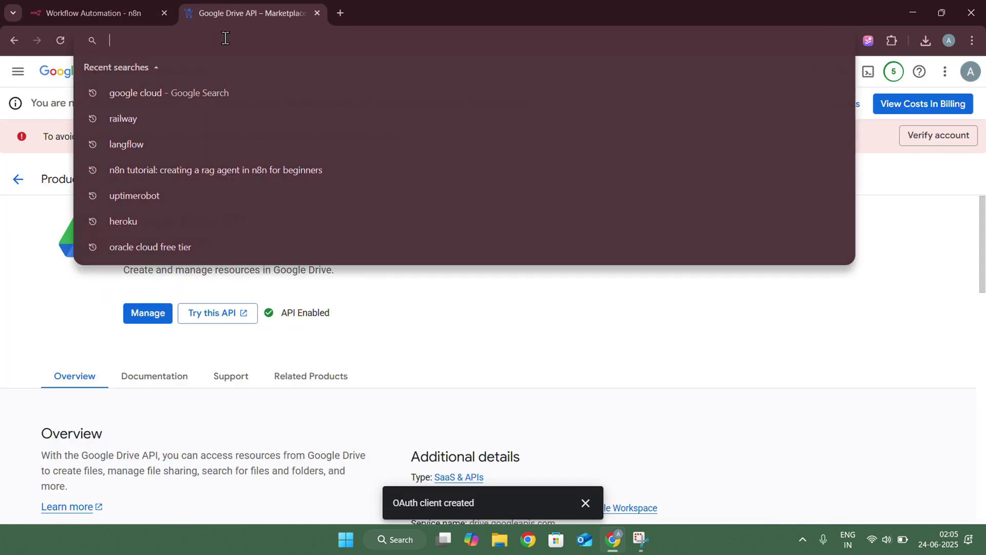
# Go to My Drive in Google Drive
pyautogui.write('drive')
pyautogui.press('End')
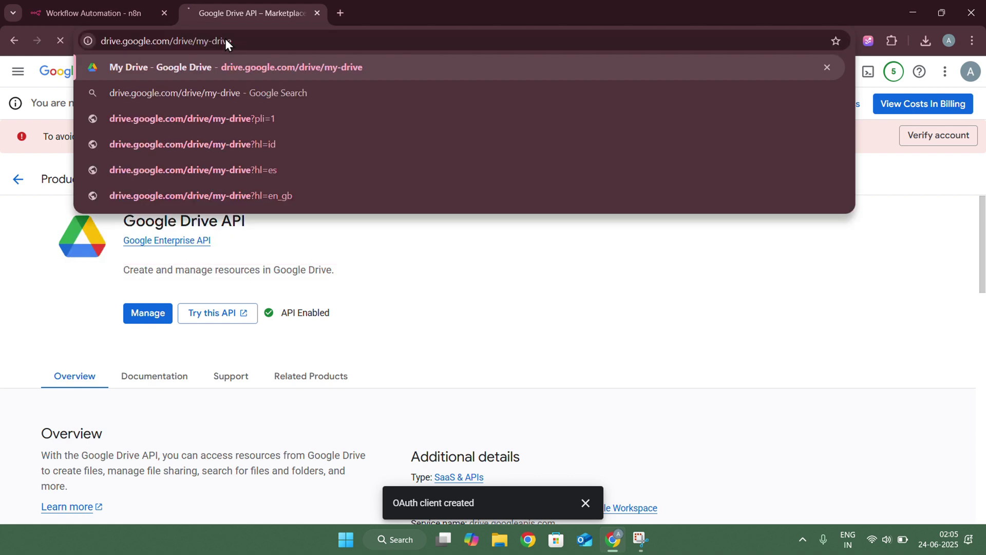
pyautogui.press('Return')
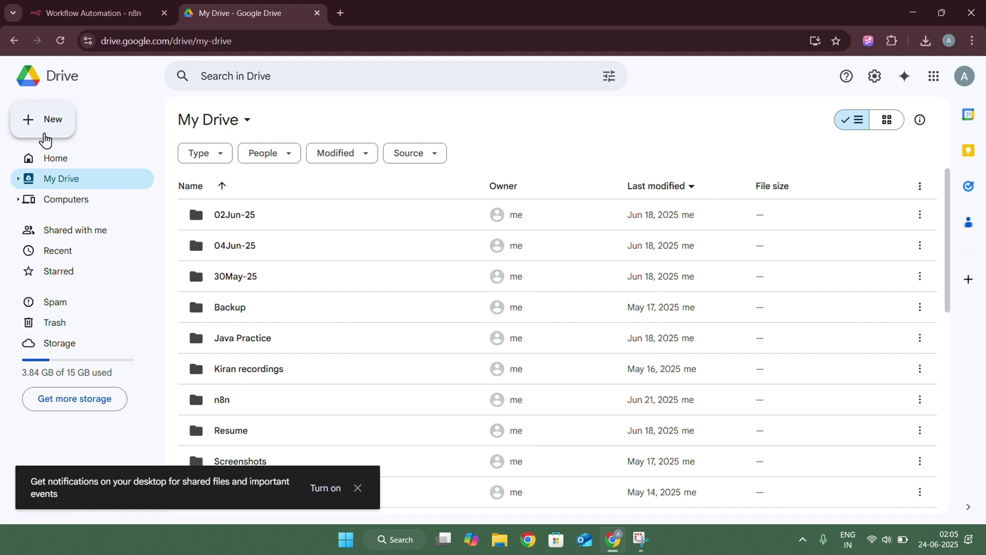
# Create a new folder named 'My Resume N8N' and open it
pyautogui.click(45, 138)
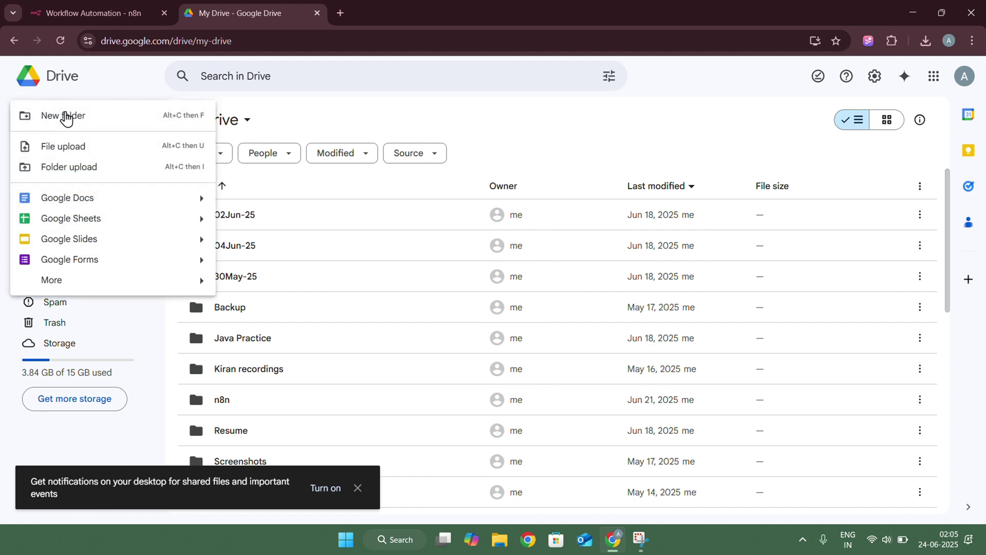
pyautogui.click(66, 117)
pyautogui.write('My ')
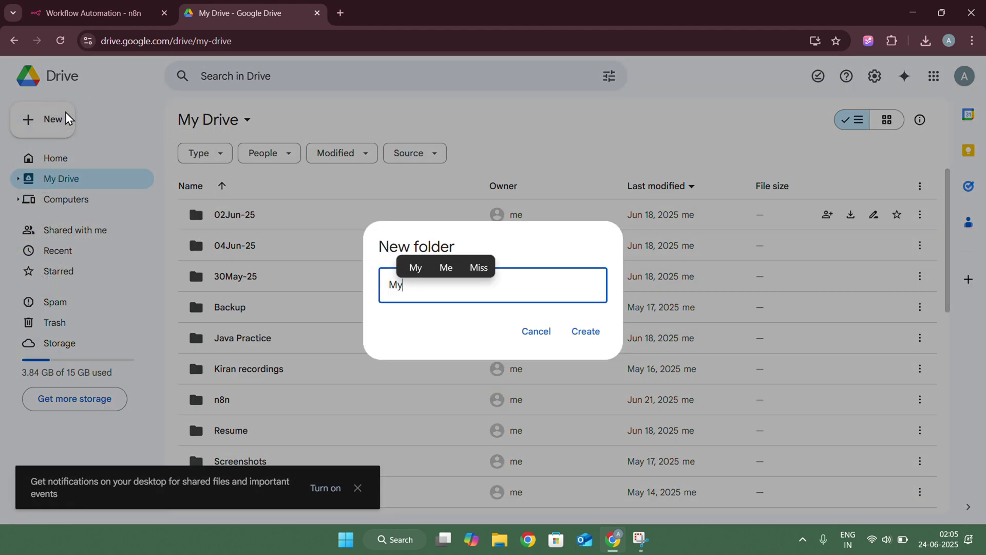
pyautogui.write('R')
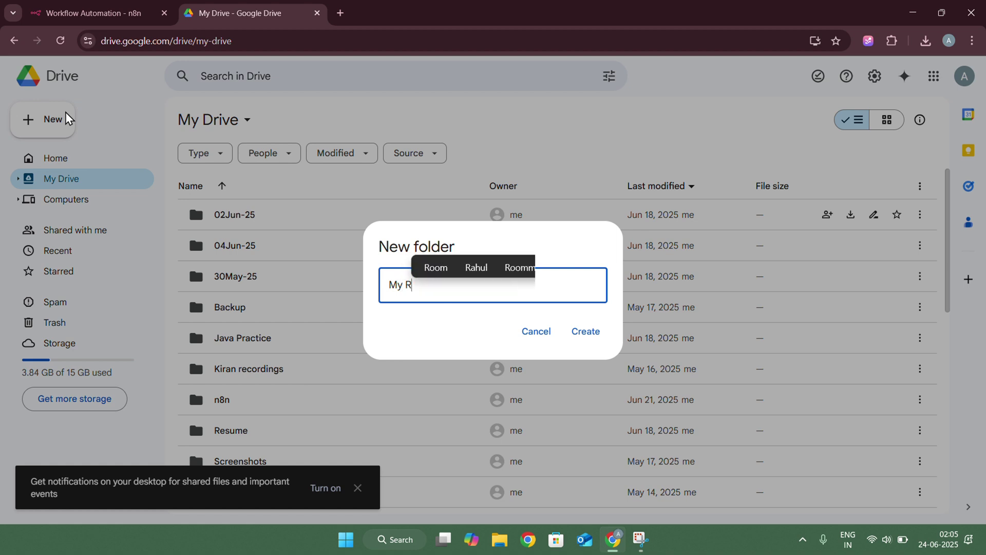
pyautogui.write('esume N')
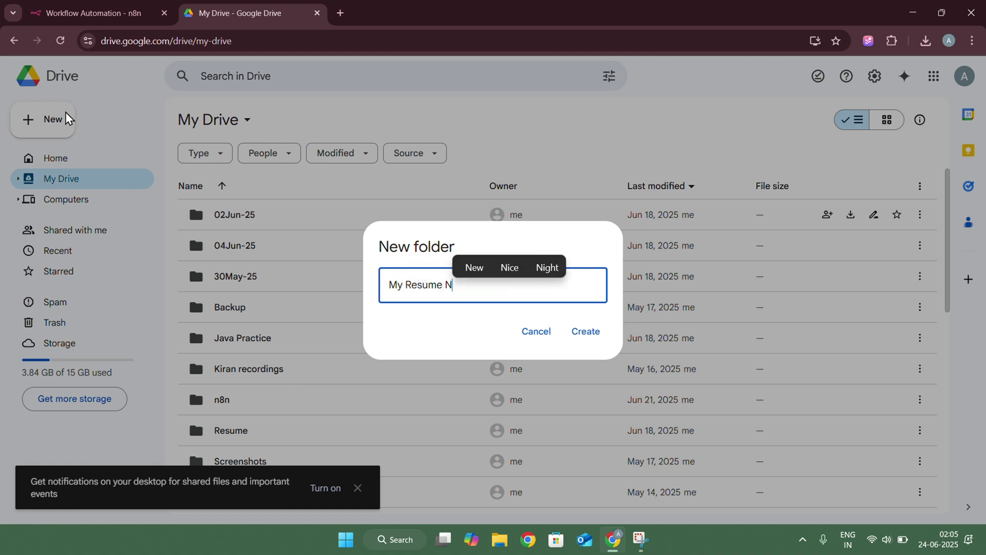
pyautogui.write('8N')
pyautogui.press('Return')
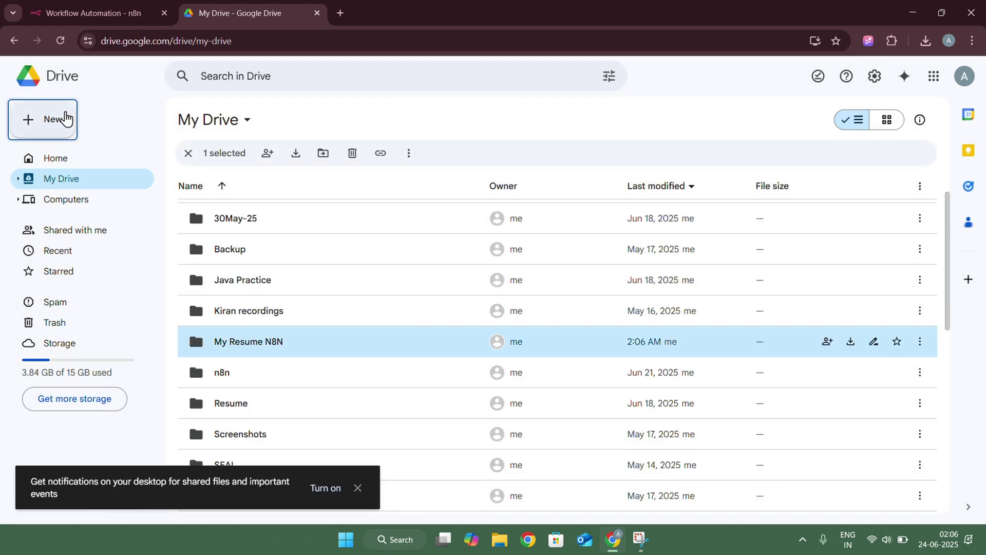
pyautogui.click(248, 340)
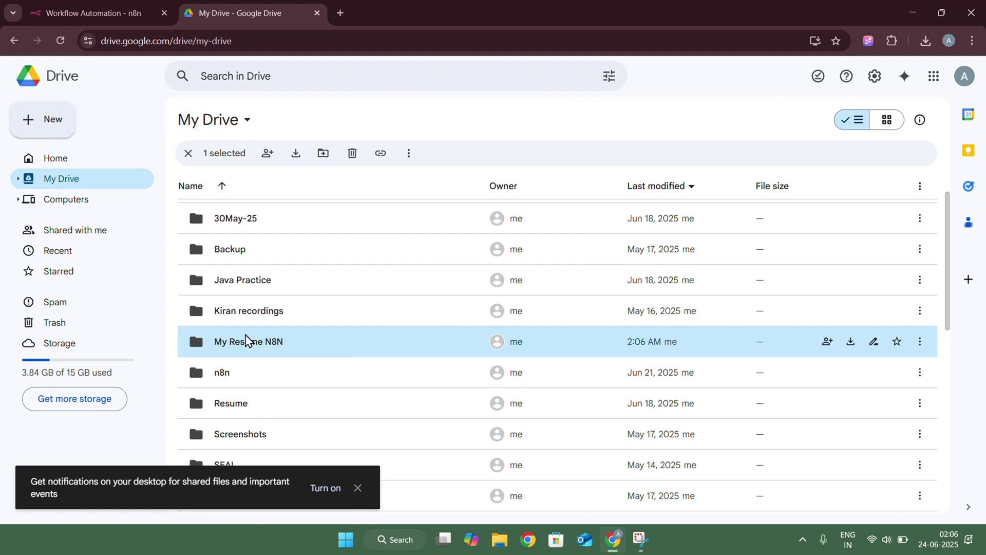
pyautogui.doubleClick(246, 340)
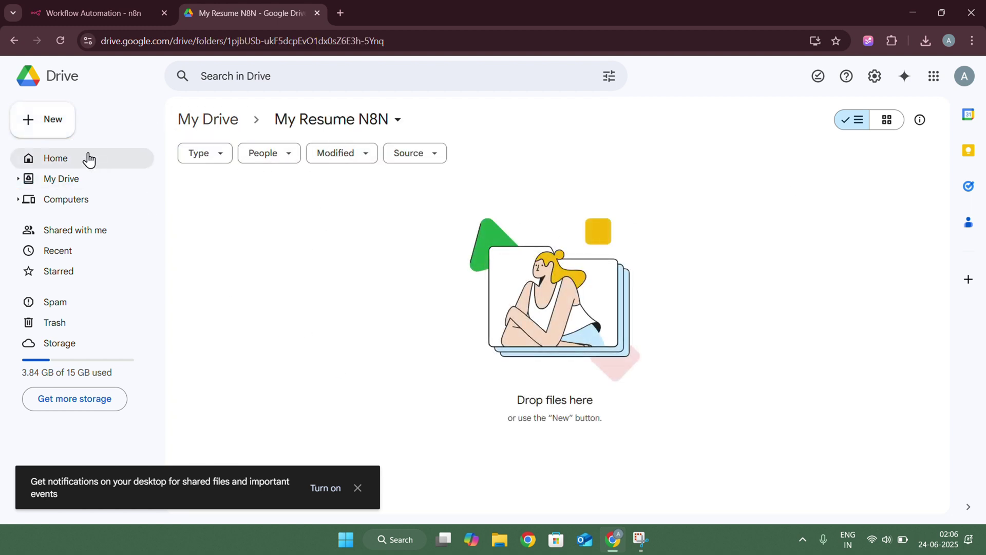
# Upload the 5 KB resume .txt file into the My Resume N8N folder
pyautogui.click(48, 120)
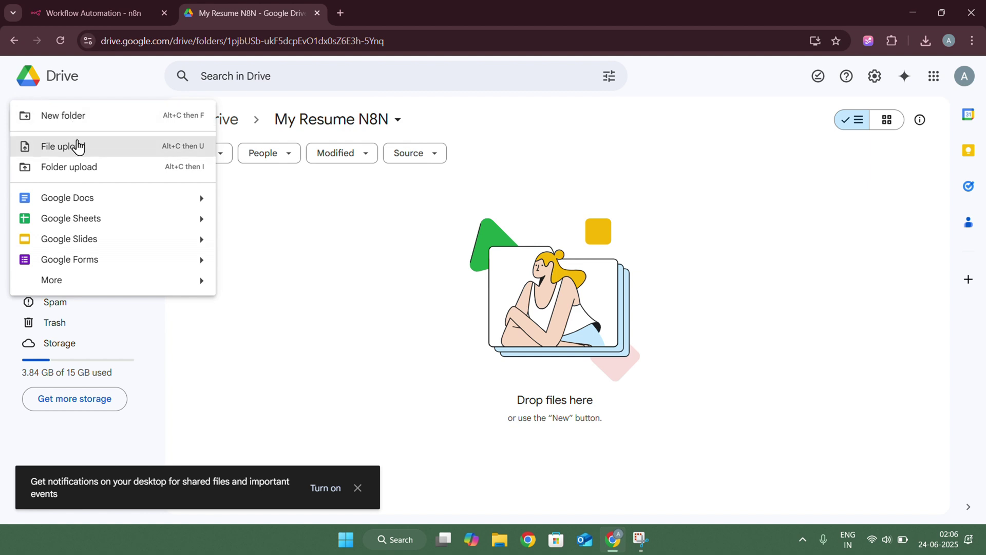
pyautogui.click(74, 149)
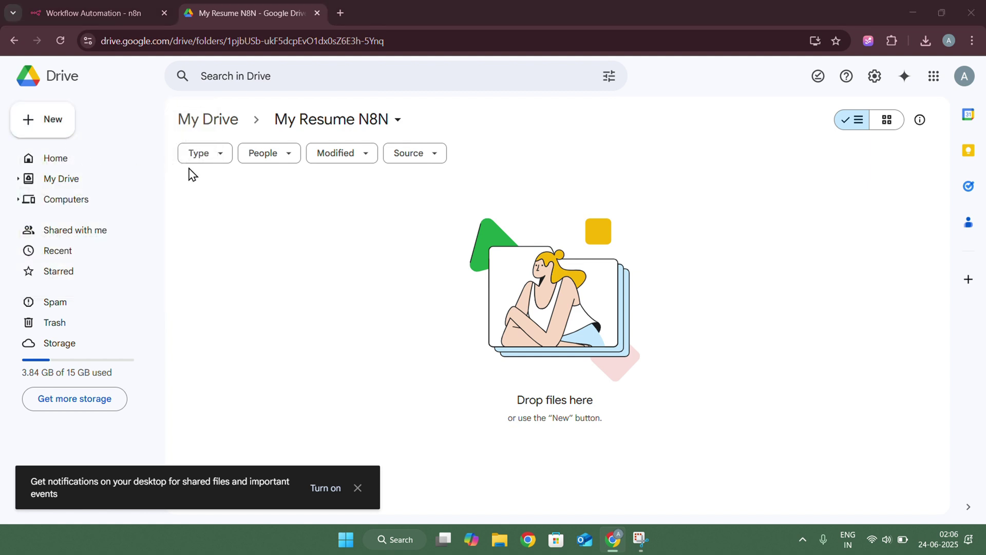
pyautogui.scroll(-1, 181, 189)
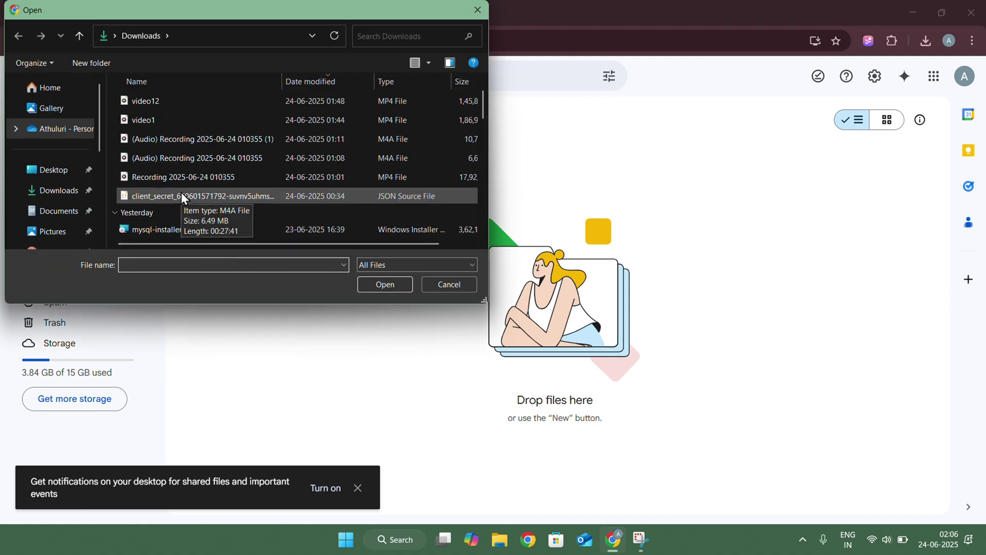
pyautogui.scroll(-4, 181, 192)
pyautogui.click(174, 145)
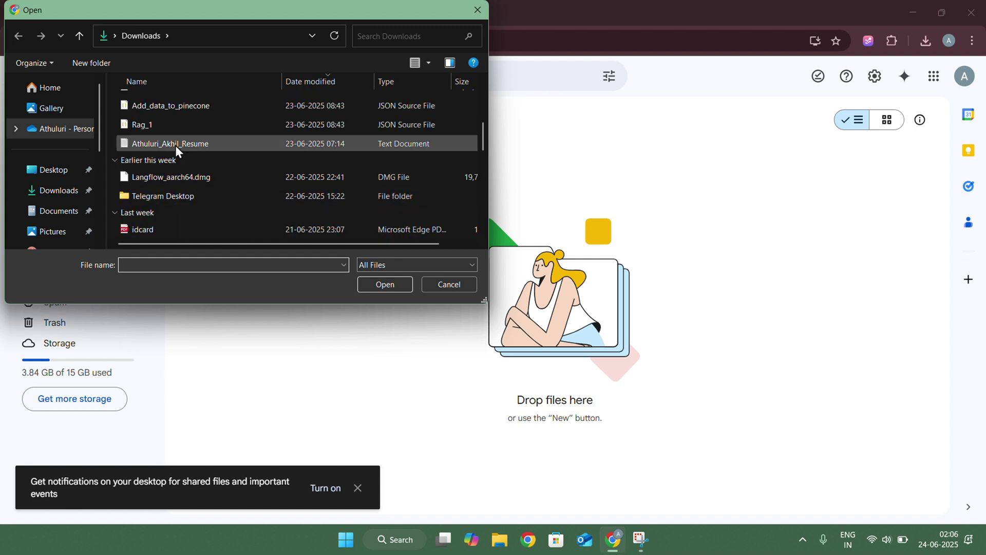
pyautogui.click(386, 283)
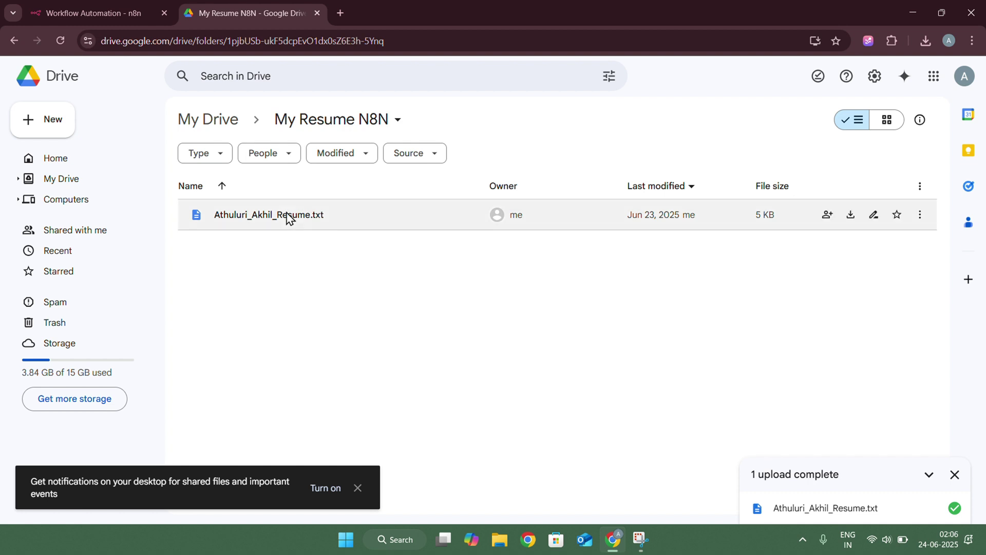
# Back in n8n, add a Folder filter to the Google Drive search node
pyautogui.click(84, 23)
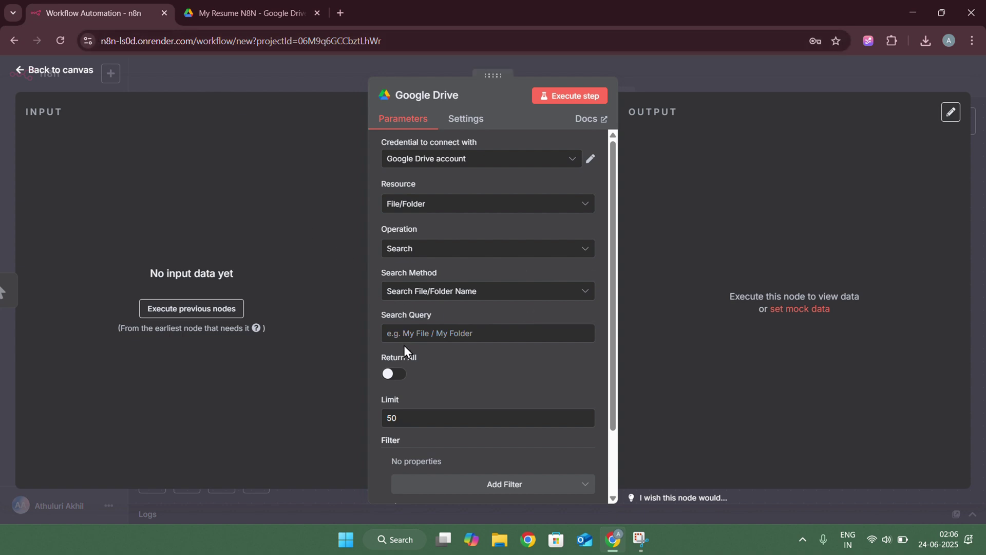
pyautogui.scroll(-1, 404, 349)
pyautogui.scroll(1, 404, 349)
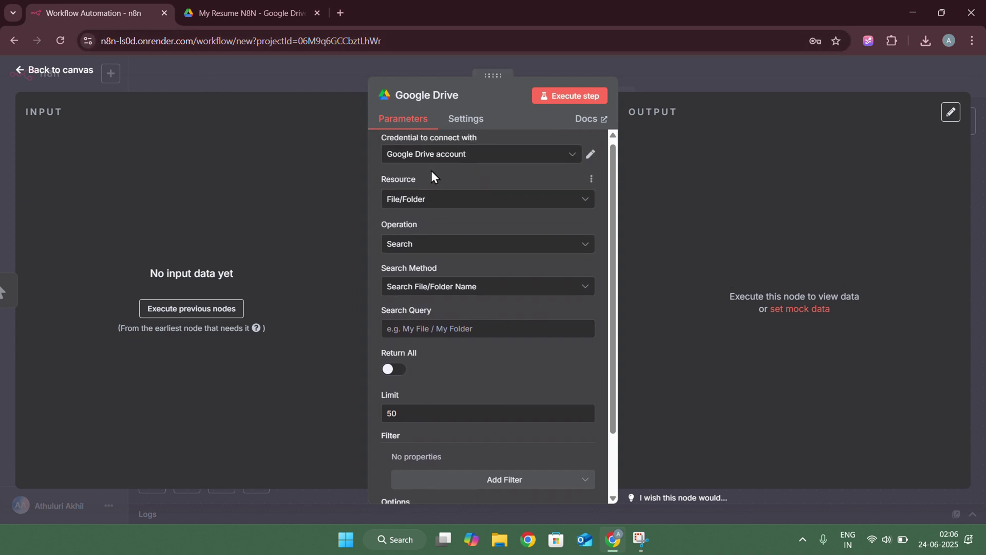
pyautogui.scroll(-2, 447, 327)
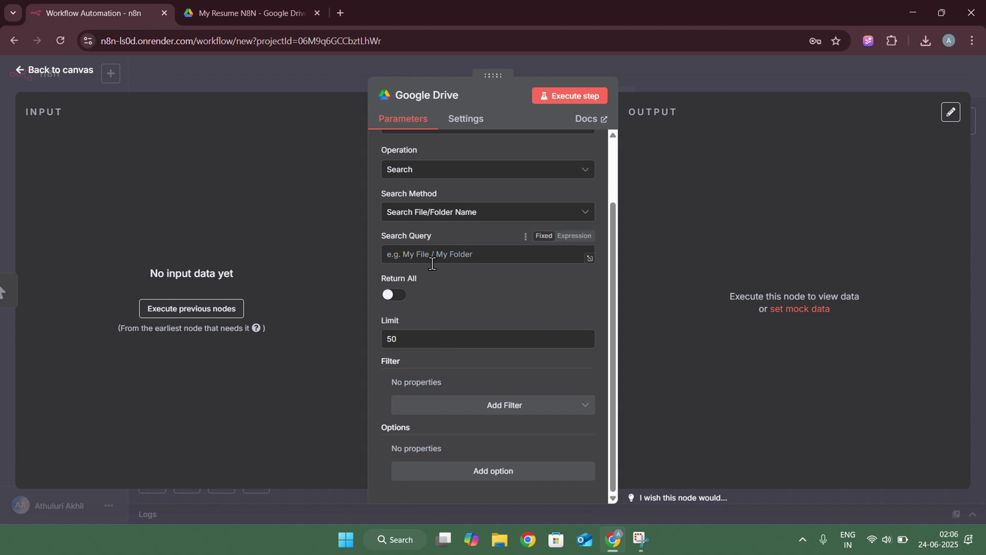
pyautogui.click(459, 411)
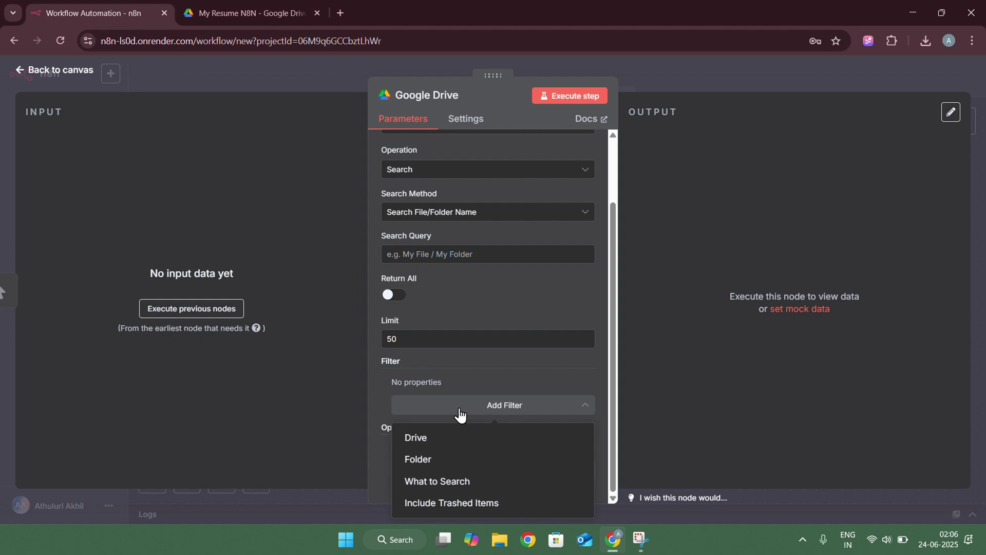
pyautogui.click(443, 460)
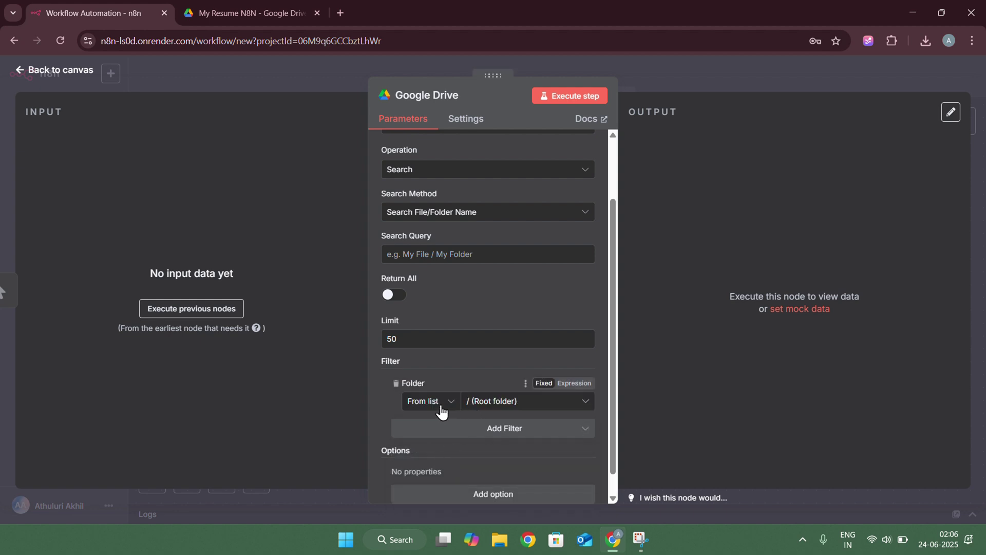
# Search the folder list for 'My resume' and set the filter to My Resume-N8N
pyautogui.click(489, 405)
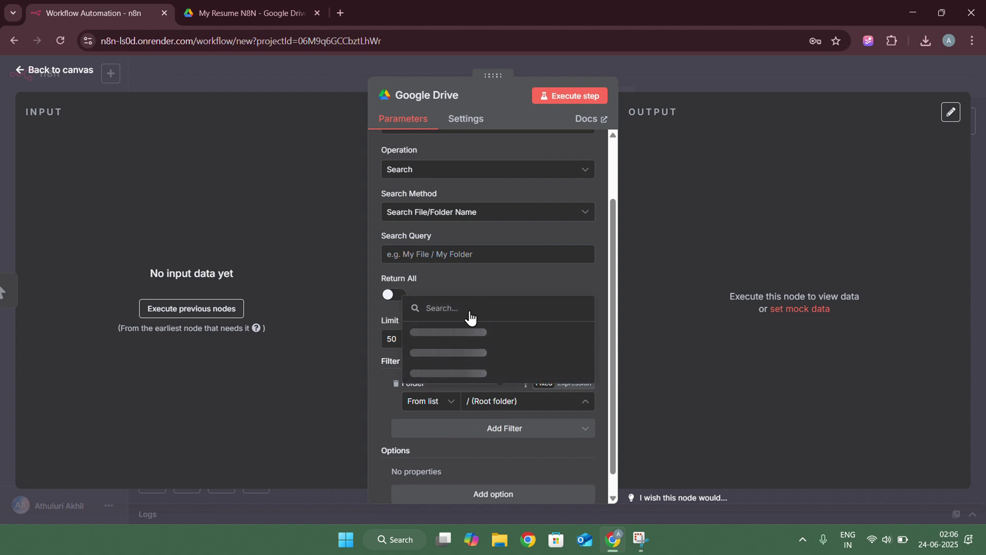
pyautogui.click(470, 323)
pyautogui.click(496, 402)
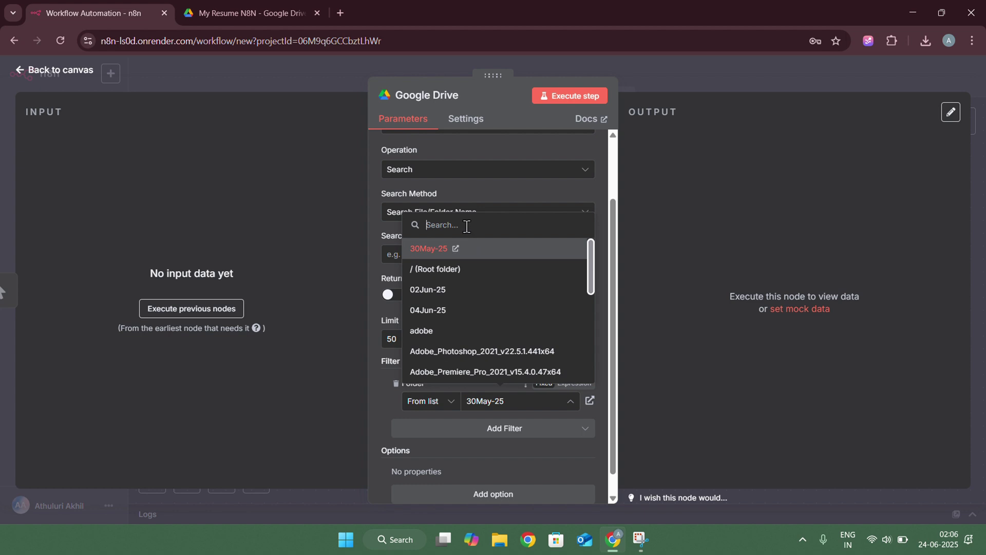
pyautogui.write('My ')
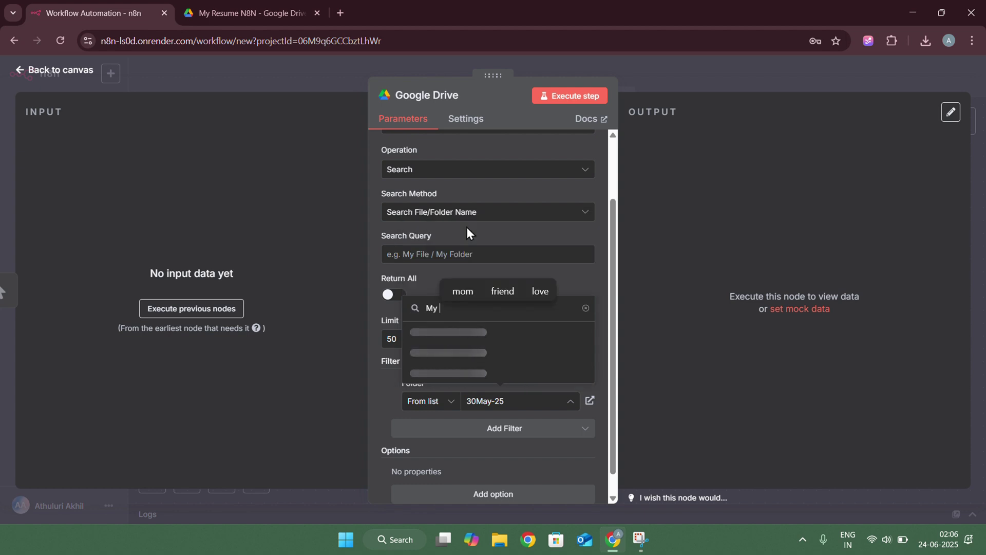
pyautogui.write('resume n8n')
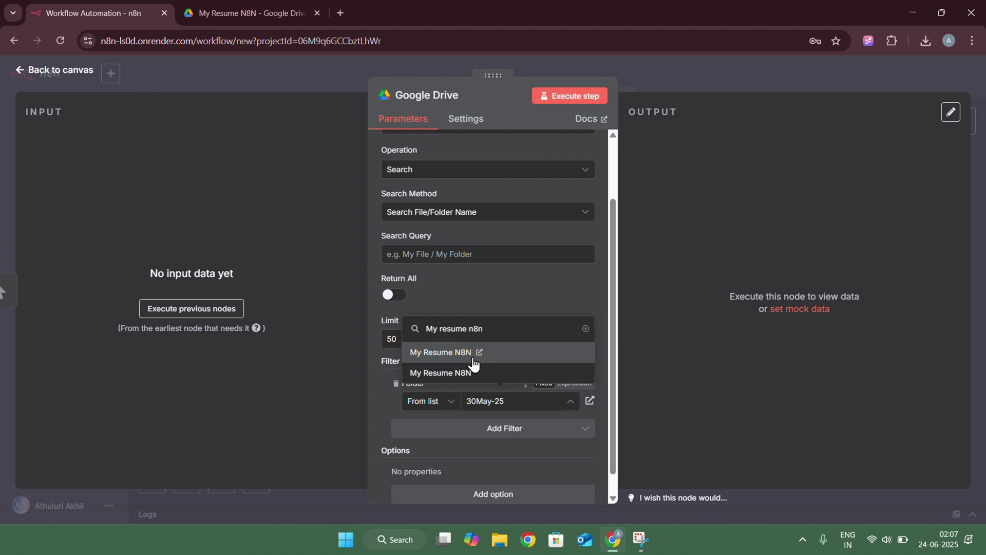
pyautogui.click(361, 343)
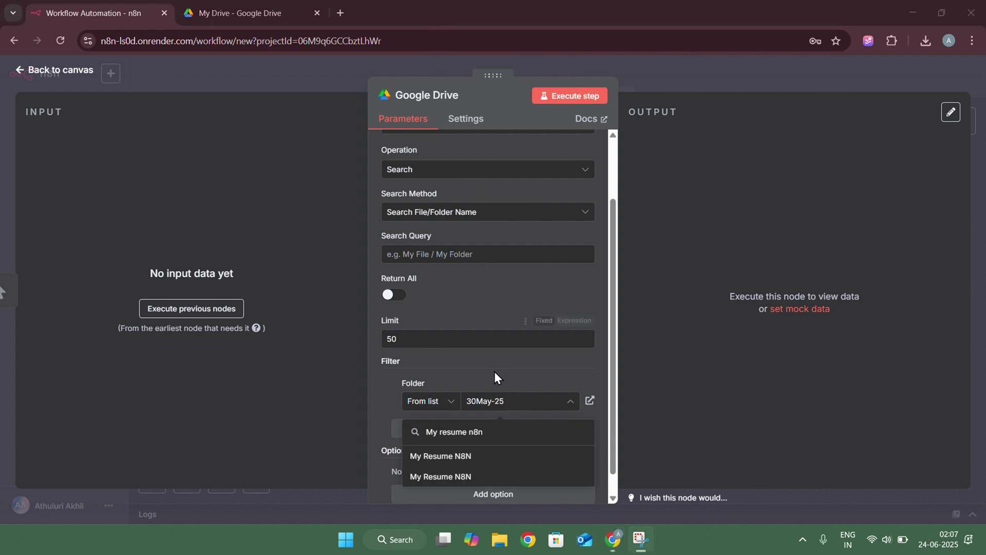
pyautogui.click(483, 433)
pyautogui.press('BackSpace')
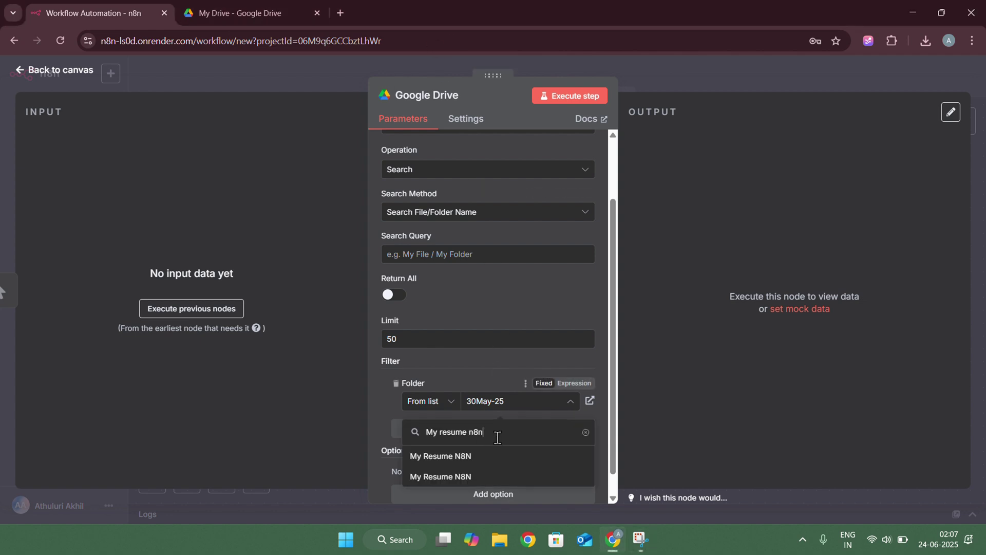
pyautogui.press('BackSpace')
pyautogui.press('BackSpace')
pyautogui.press('BackSpace')
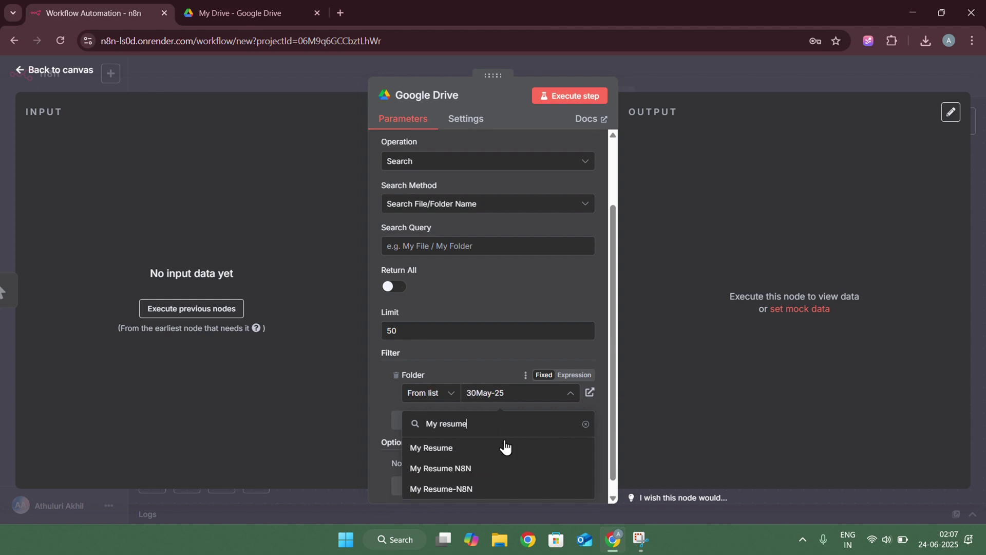
pyautogui.scroll(-1, 501, 447)
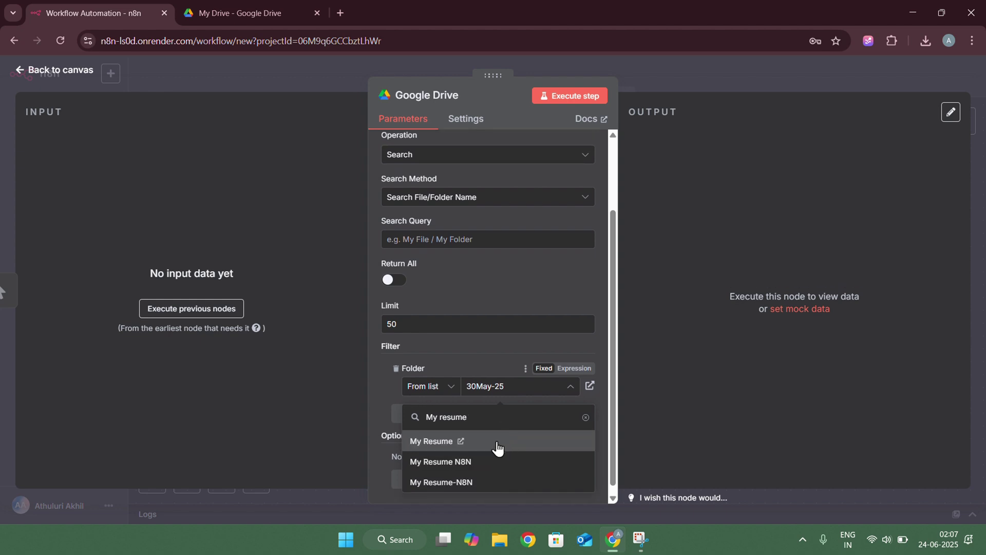
pyautogui.click(460, 482)
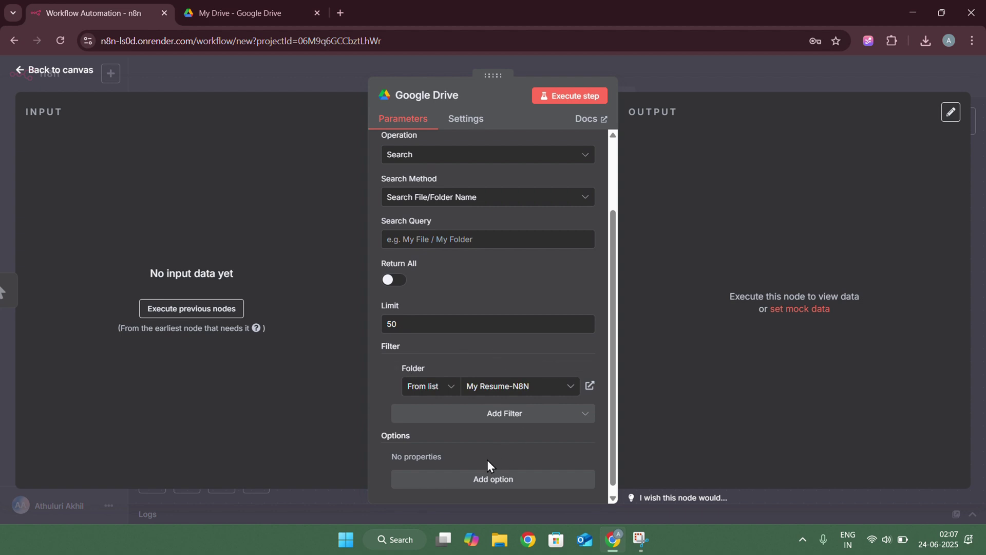
# Execute the Google Drive search node, check the returned resume file's id and name, and return to canvas
pyautogui.click(557, 101)
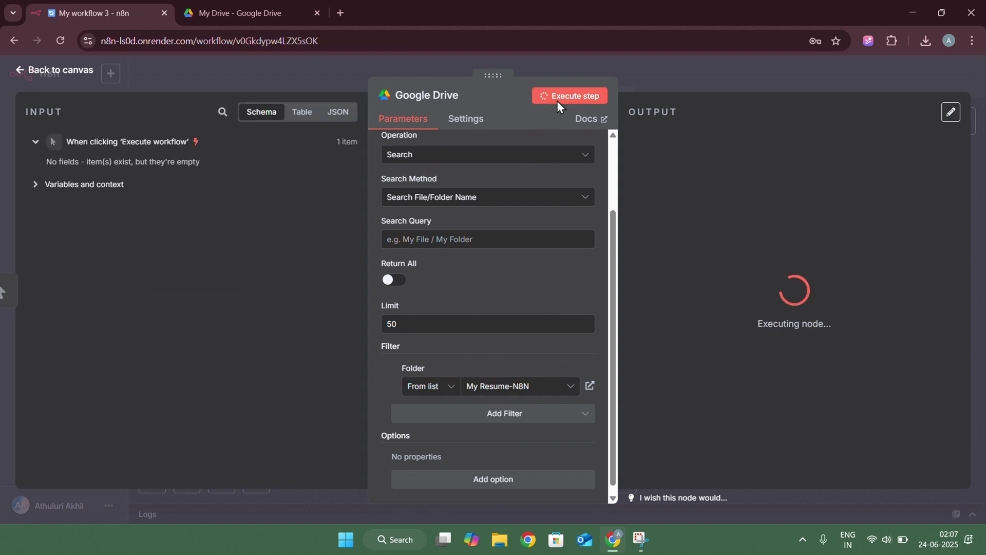
pyautogui.moveTo(655, 152); pyautogui.dragTo(789, 189)
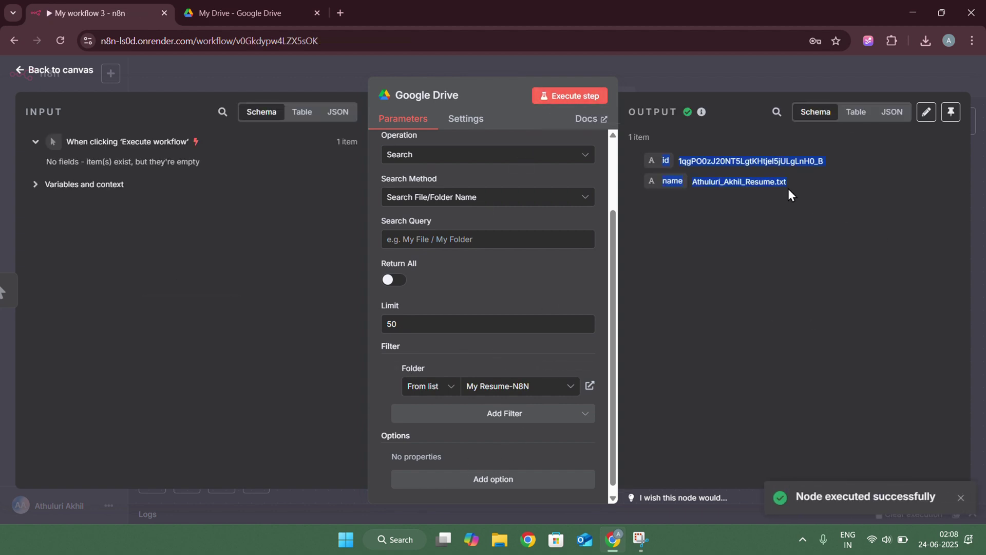
pyautogui.click(794, 189)
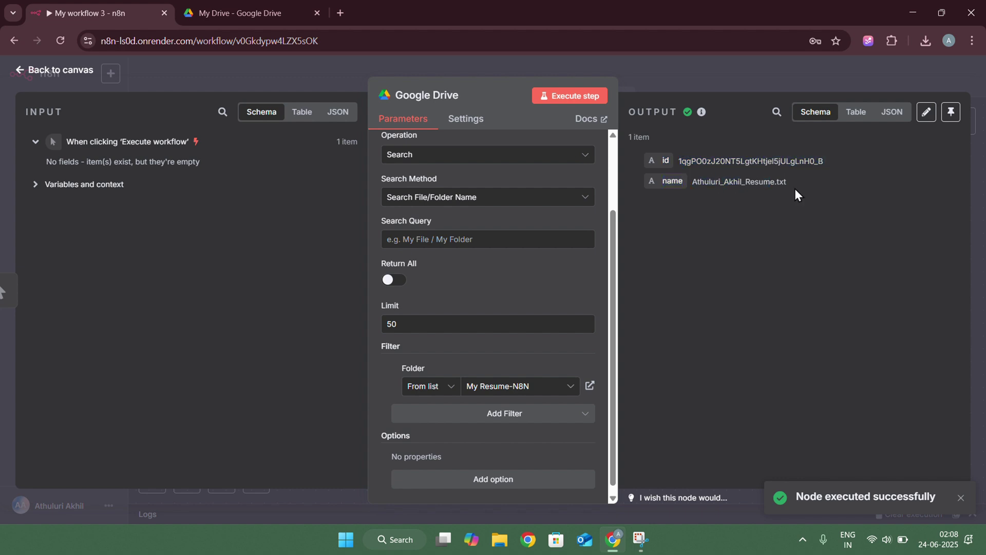
pyautogui.click(649, 80)
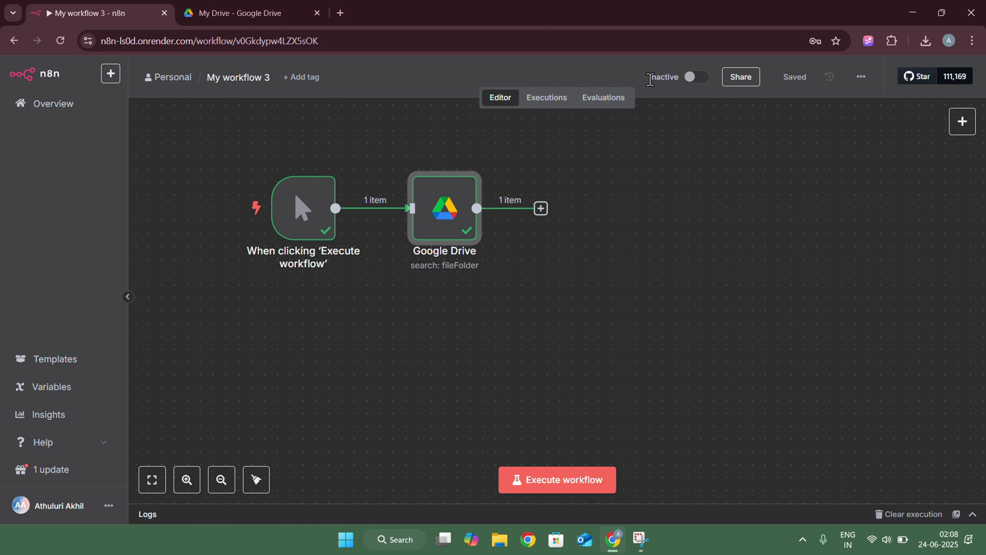
# Add a Google Drive Download file node with File set By ID from the incoming id field
pyautogui.click(541, 209)
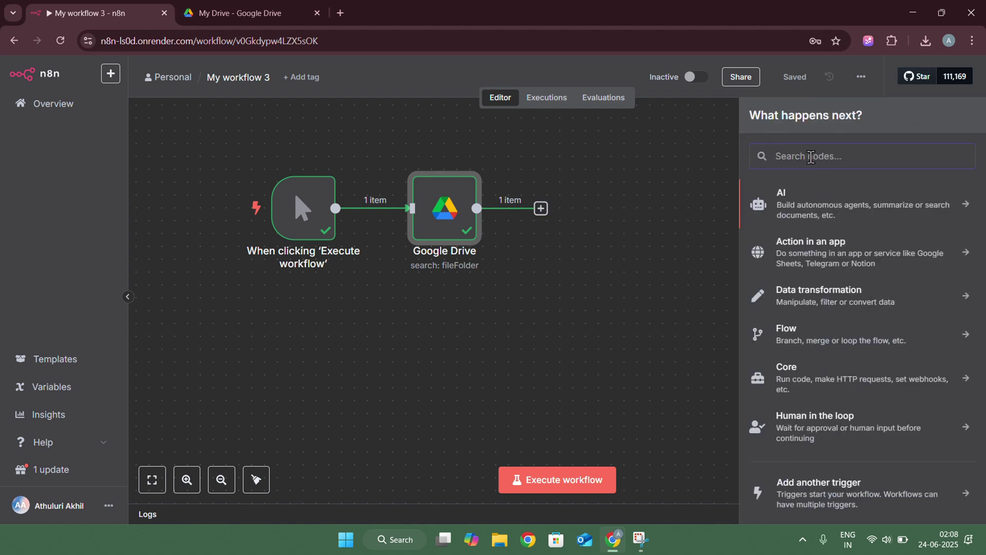
pyautogui.write('drive')
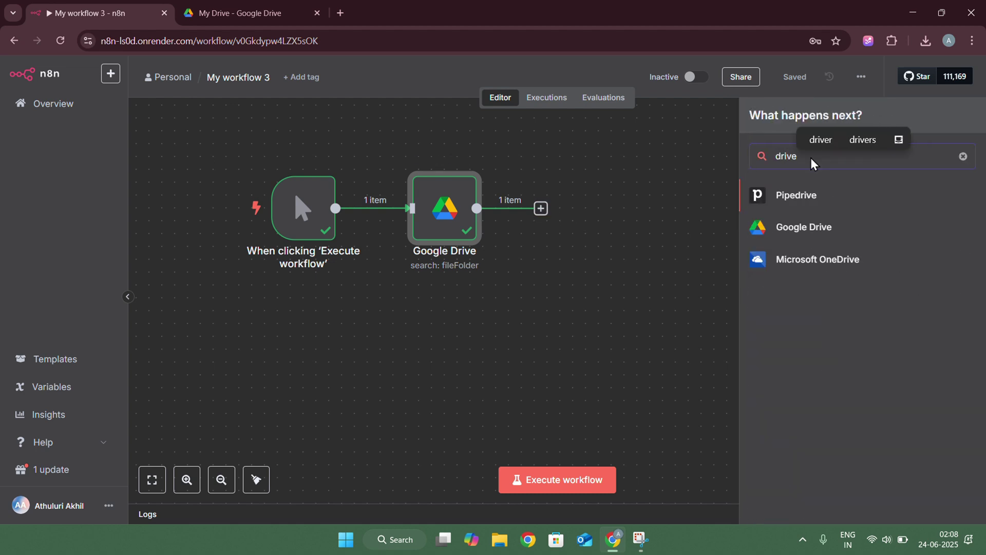
pyautogui.click(801, 230)
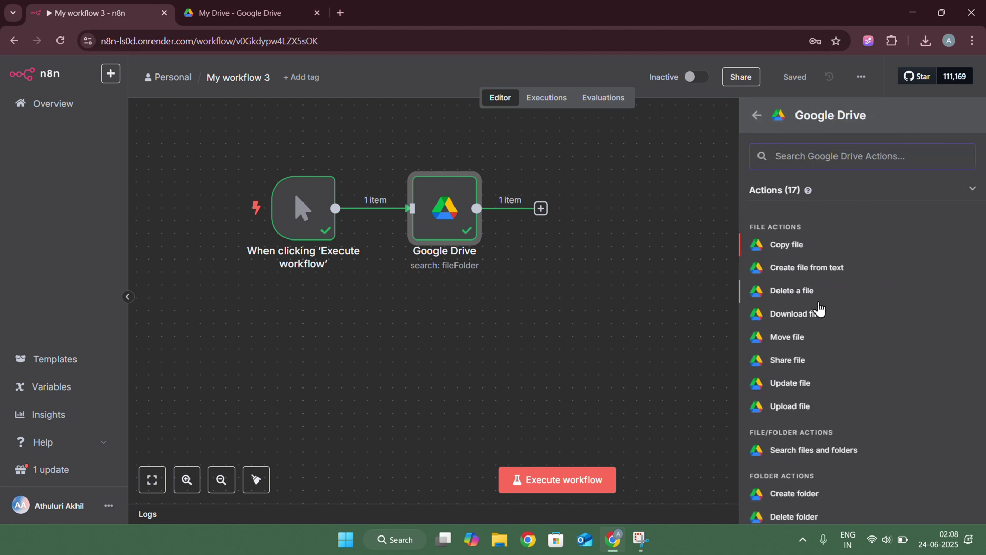
pyautogui.click(799, 315)
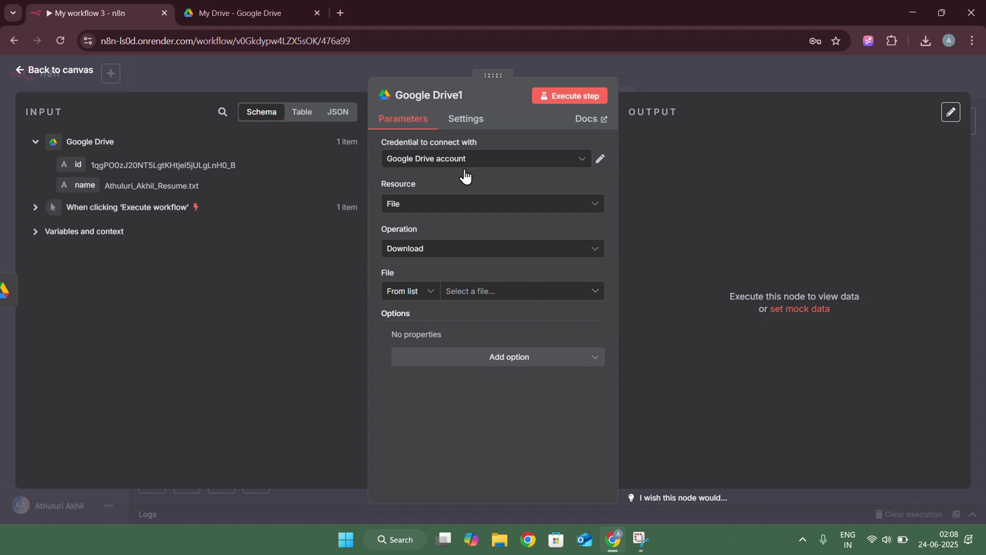
pyautogui.click(421, 295)
pyautogui.click(412, 367)
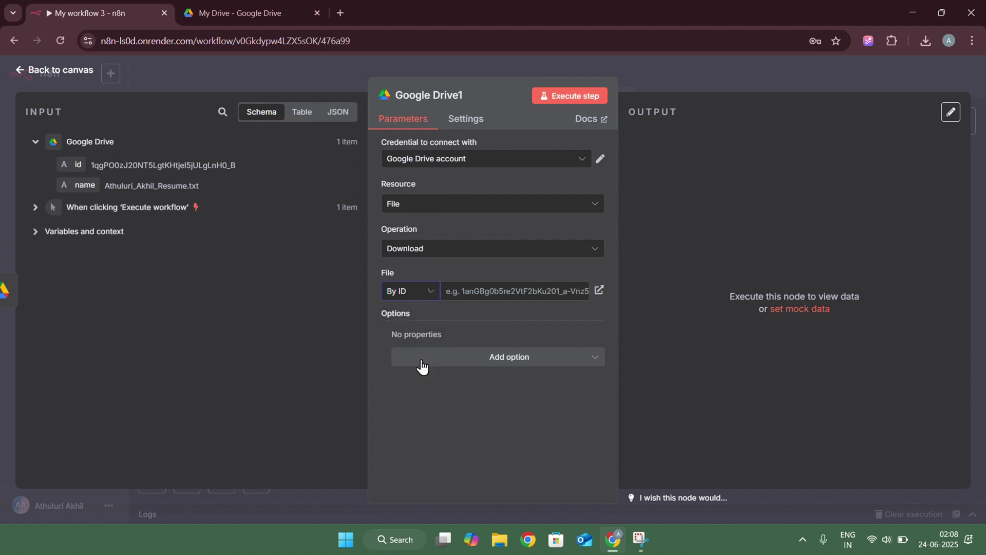
pyautogui.moveTo(72, 164); pyautogui.dragTo(471, 293)
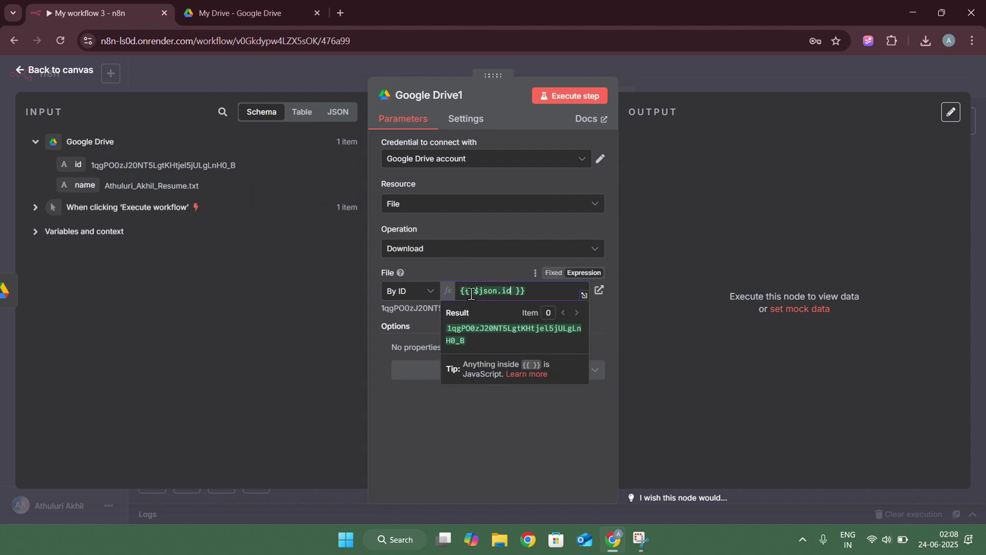
pyautogui.click(389, 452)
pyautogui.click(451, 379)
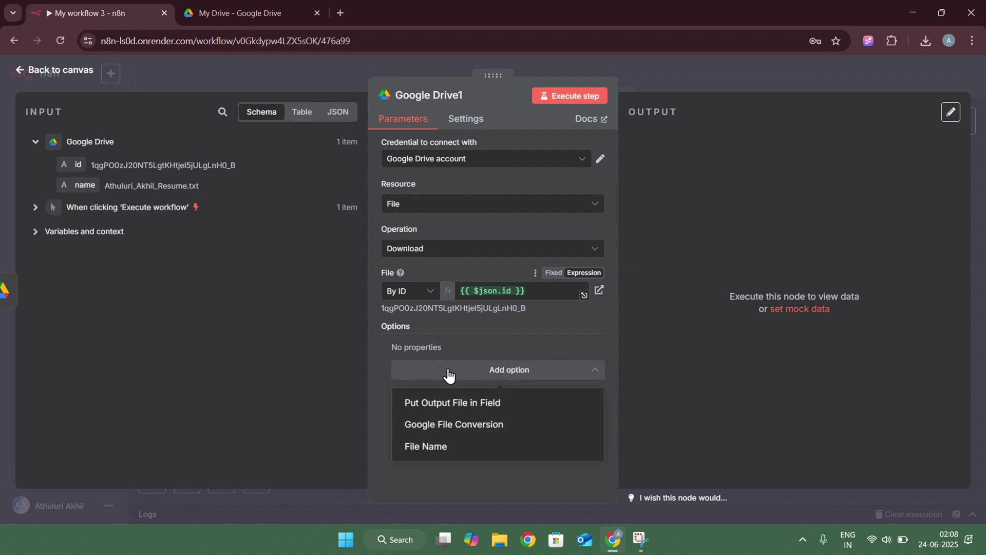
pyautogui.click(397, 474)
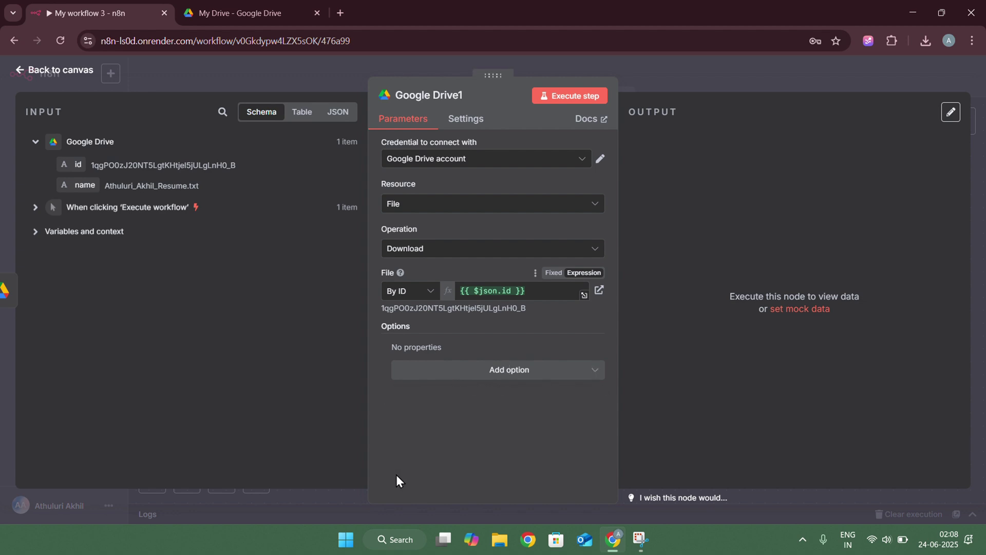
# Execute the download step, check the 5.59 kB resume text output, and return to canvas
pyautogui.click(558, 91)
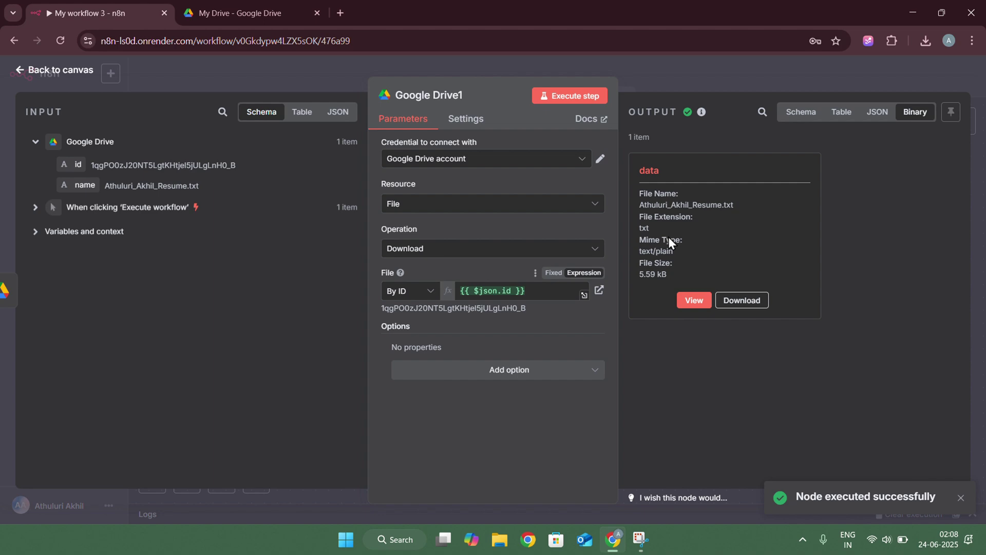
pyautogui.click(704, 298)
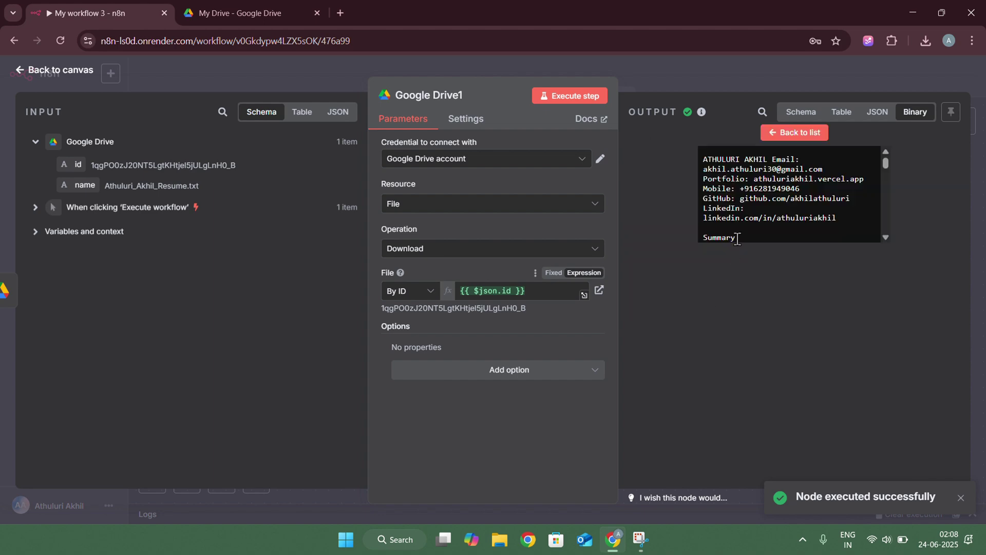
pyautogui.scroll(-5, 748, 229)
pyautogui.scroll(-8, 749, 226)
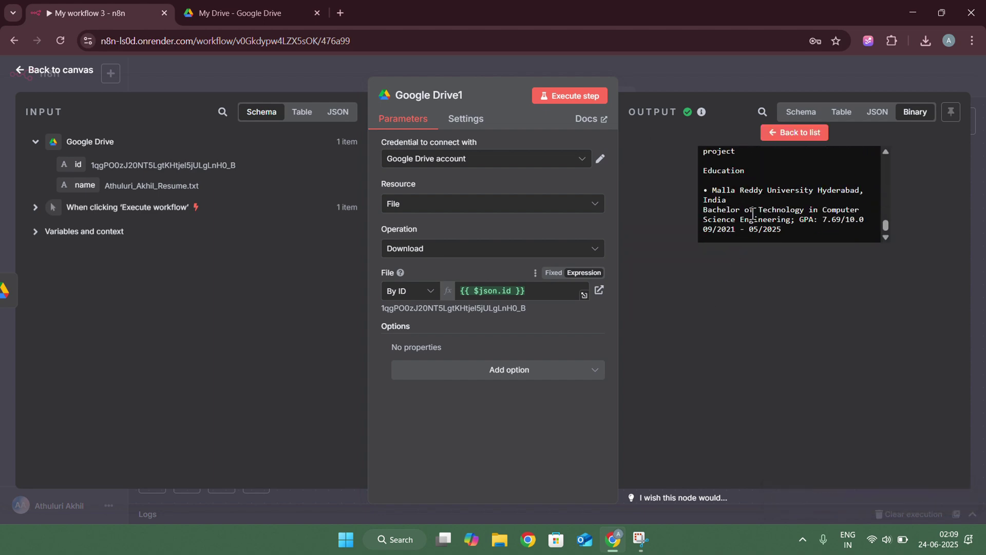
pyautogui.click(781, 135)
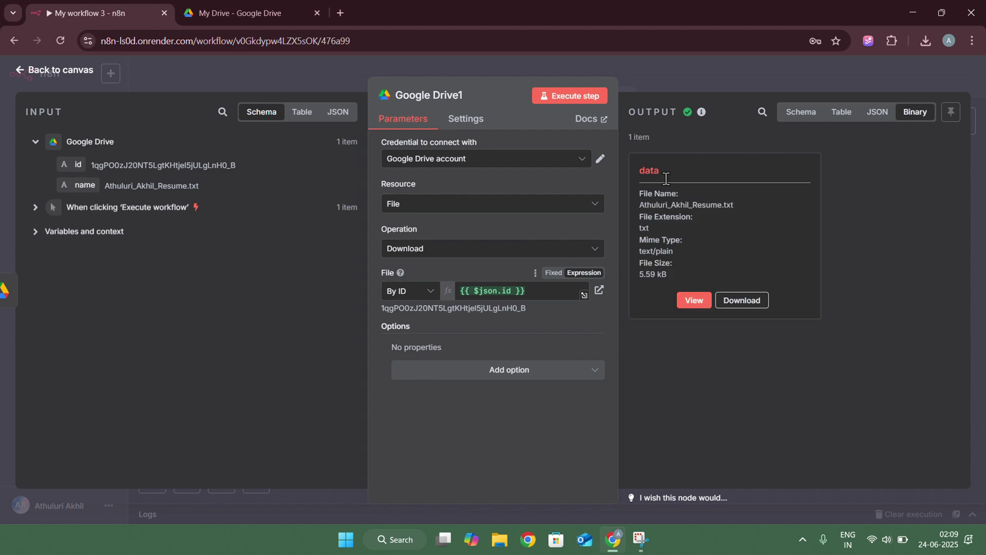
pyautogui.click(707, 79)
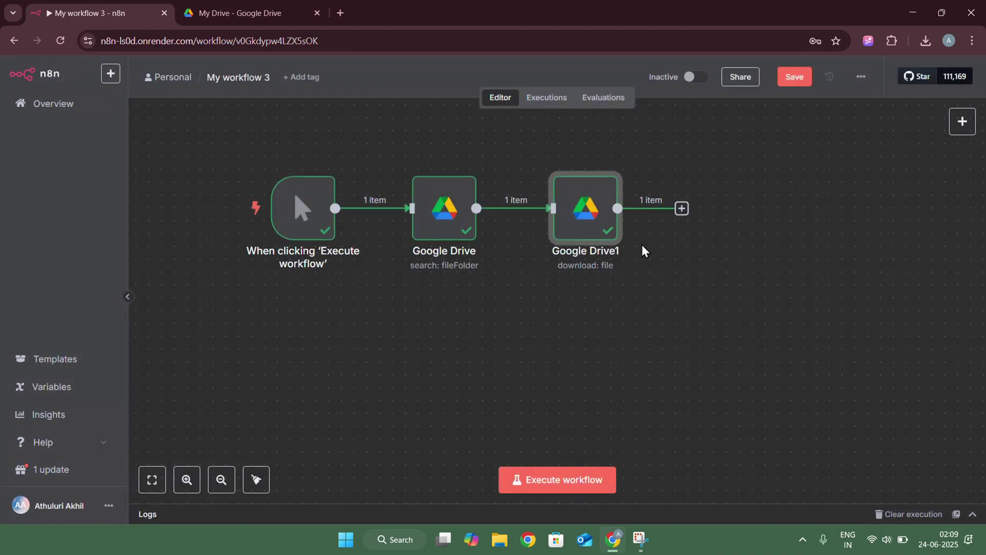
# Add a Pinecone Vector Store node inserting documents after Google Drive1 and start a new Pinecone credential
pyautogui.hscroll(5, 642, 244)
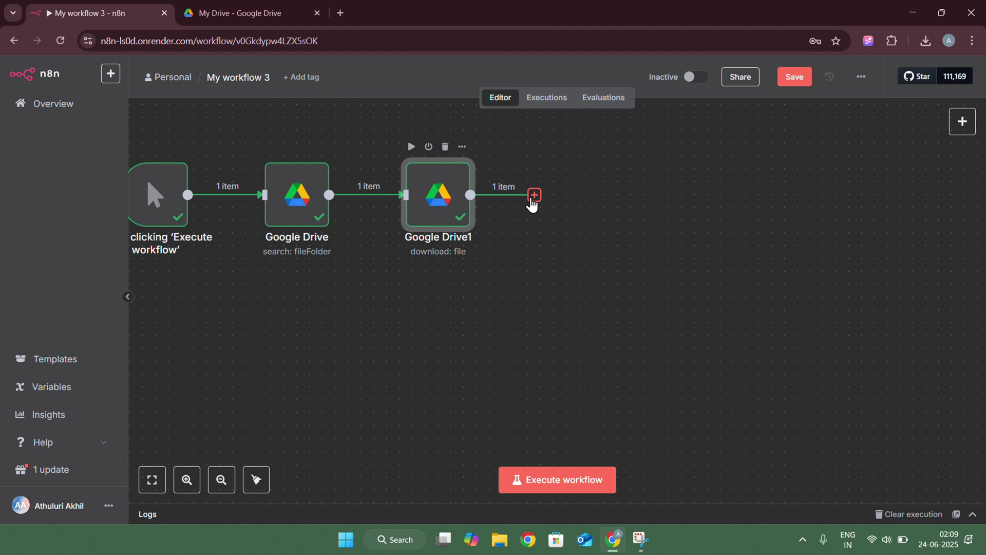
pyautogui.click(533, 200)
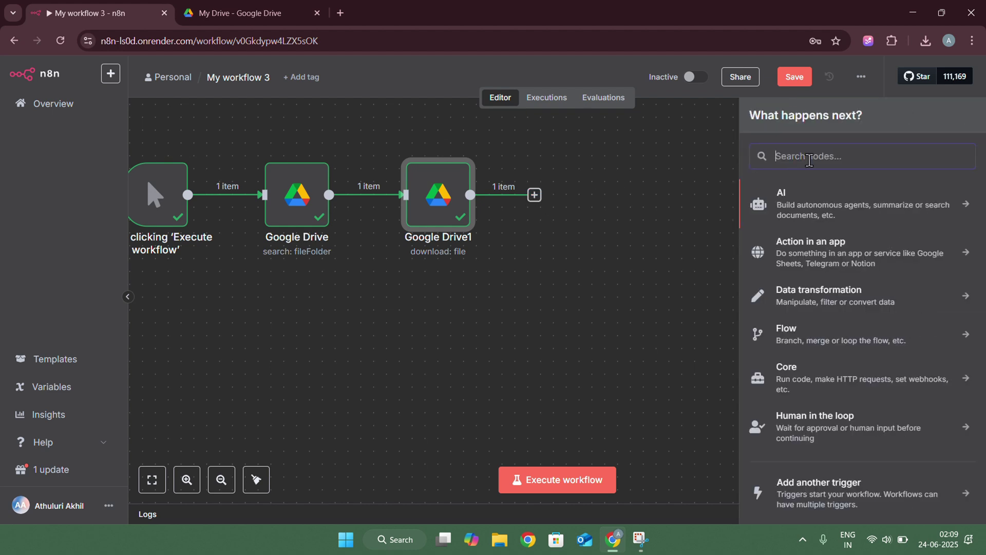
pyautogui.write('pine')
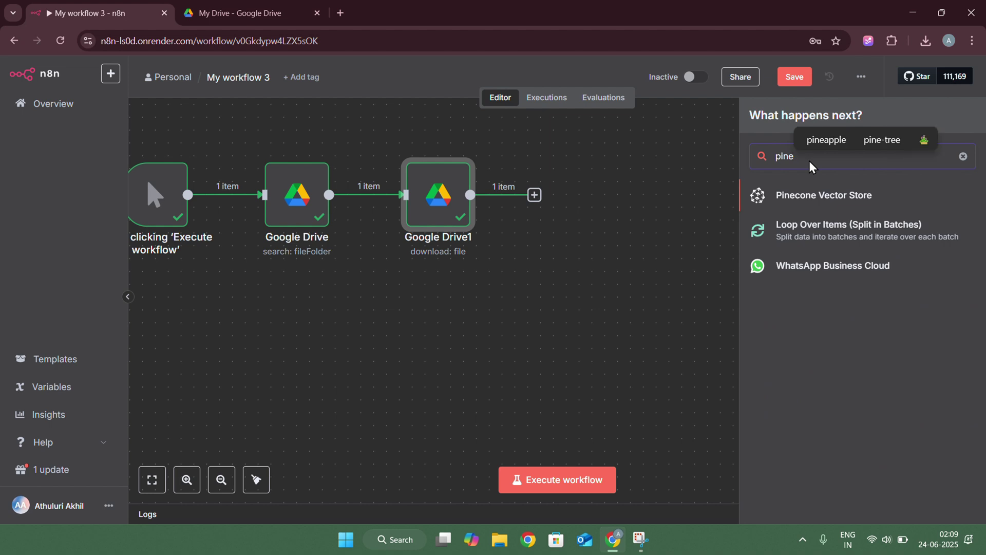
pyautogui.click(807, 201)
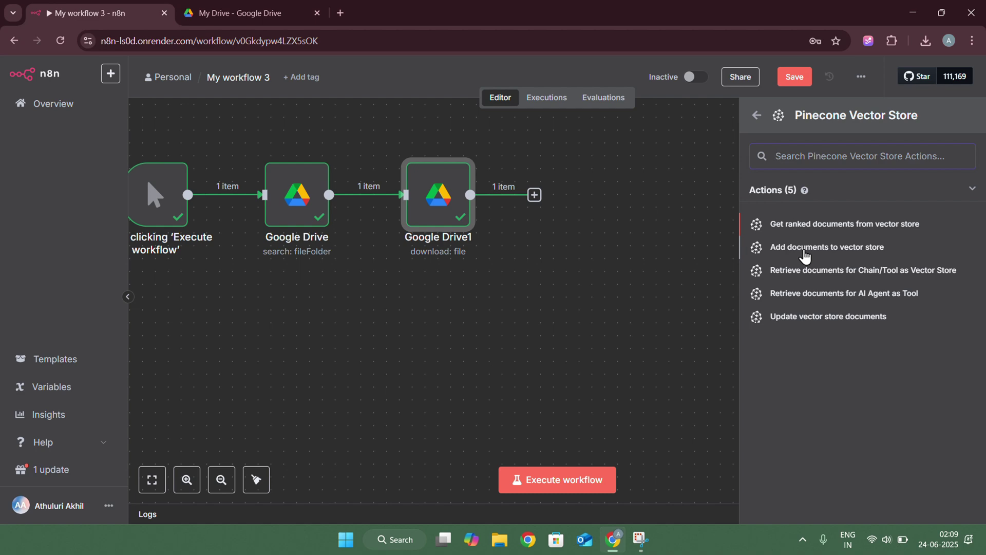
pyautogui.click(802, 249)
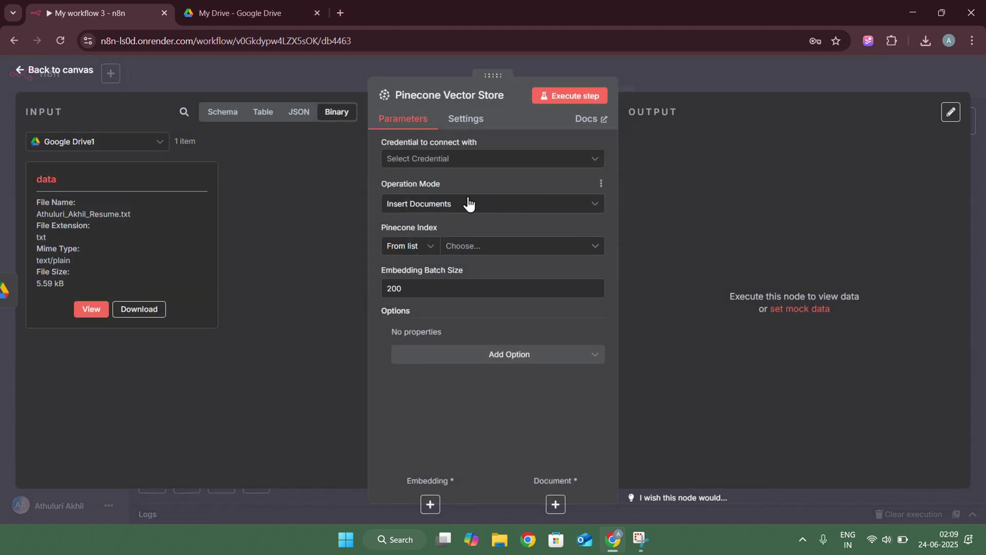
pyautogui.click(425, 164)
# In the second browser tab, go to pinecone.io, log in to the console, and start a new index
pyautogui.click(432, 190)
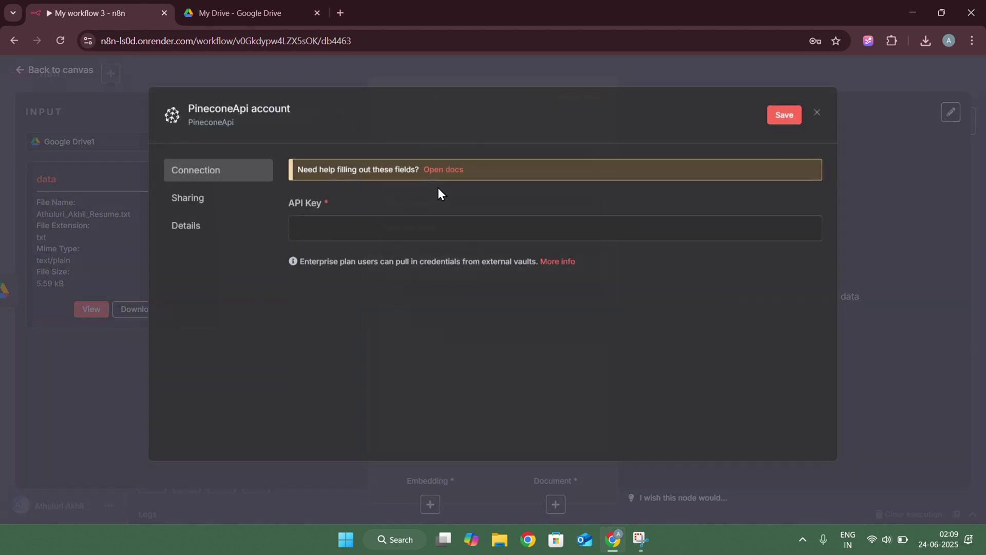
pyautogui.click(252, 13)
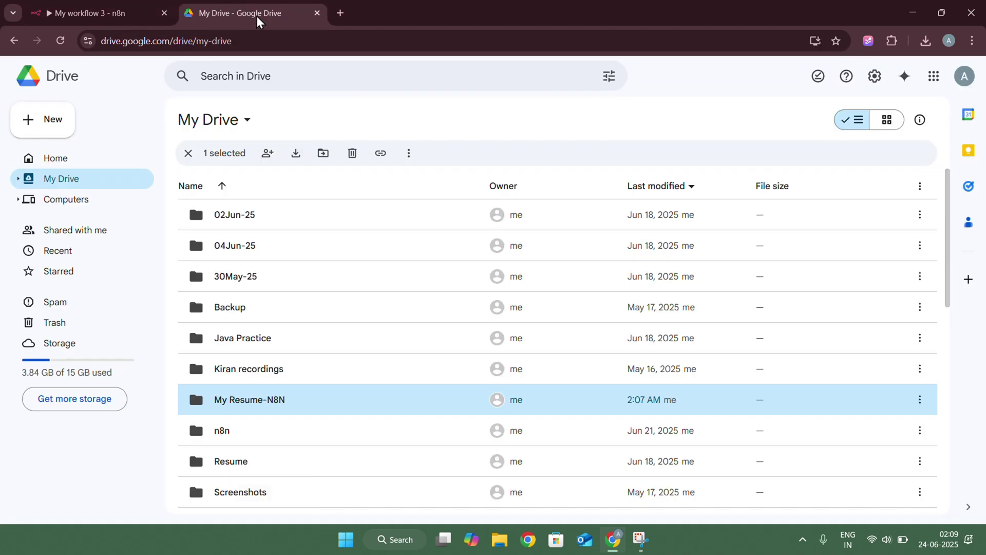
pyautogui.click(277, 45)
pyautogui.click(270, 41)
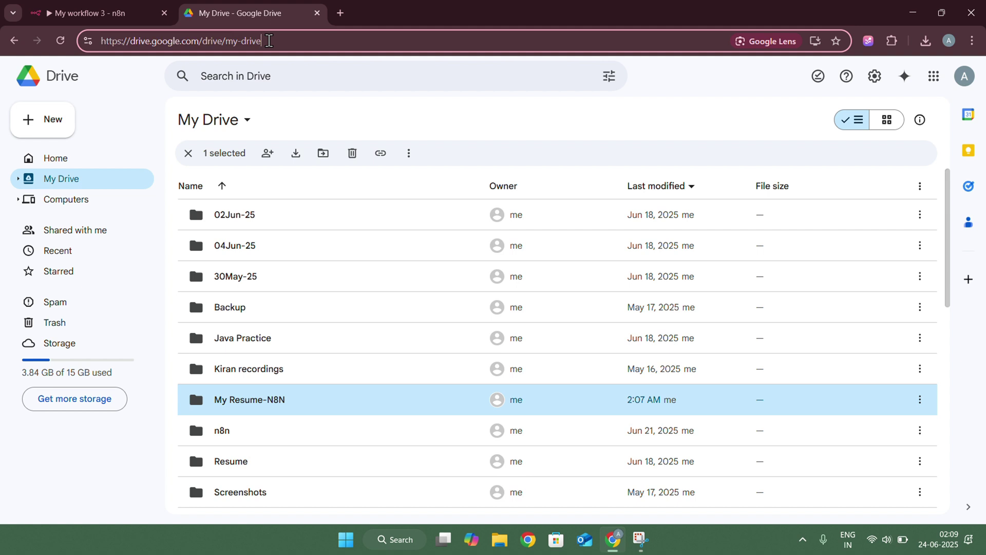
pyautogui.hotkey('ctrl', 'a')
pyautogui.press('BackSpace')
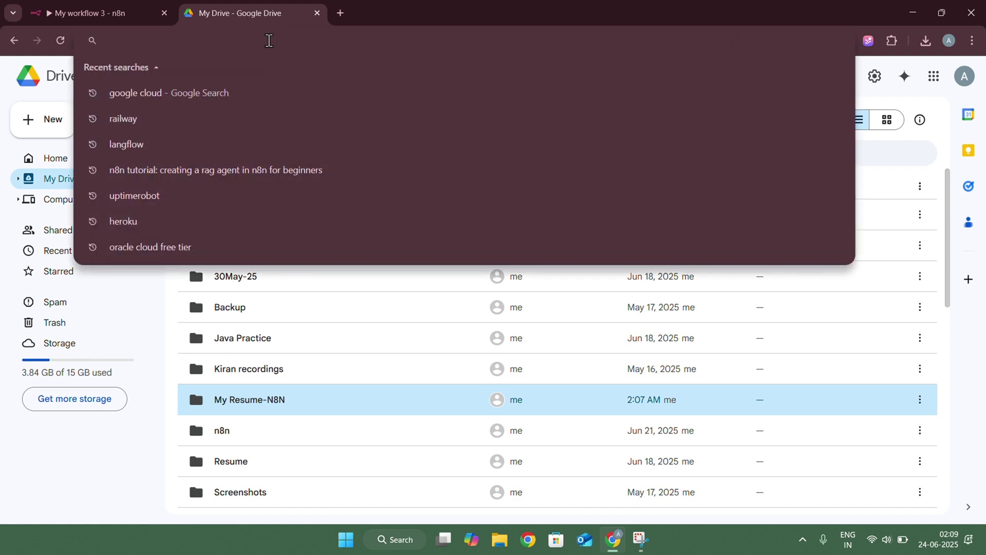
pyautogui.write('pineco')
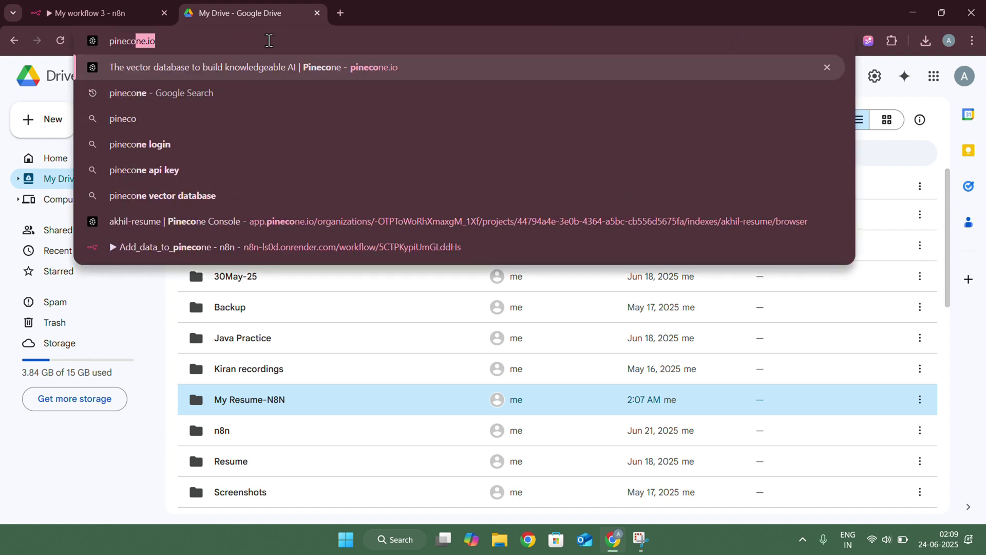
pyautogui.write('ne.io')
pyautogui.press('Return')
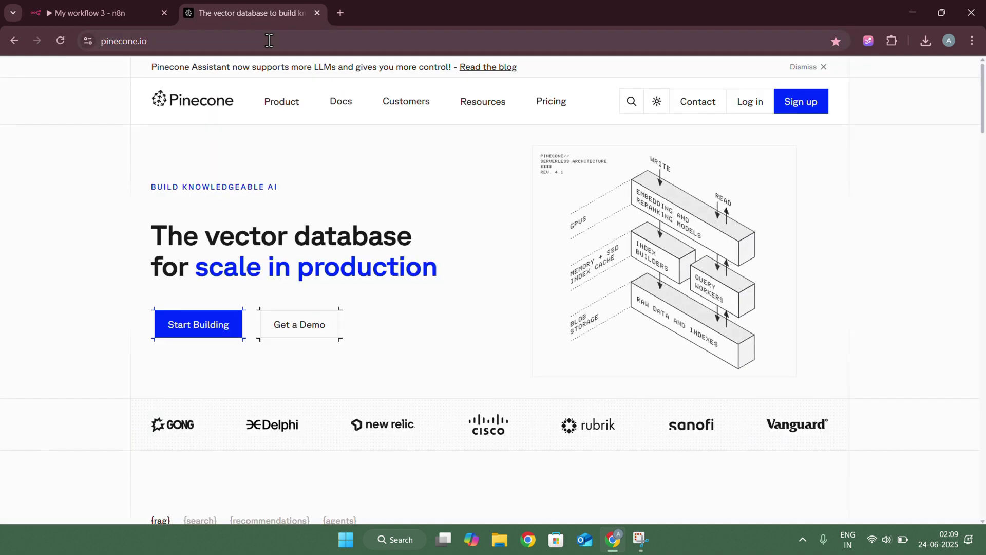
pyautogui.click(754, 105)
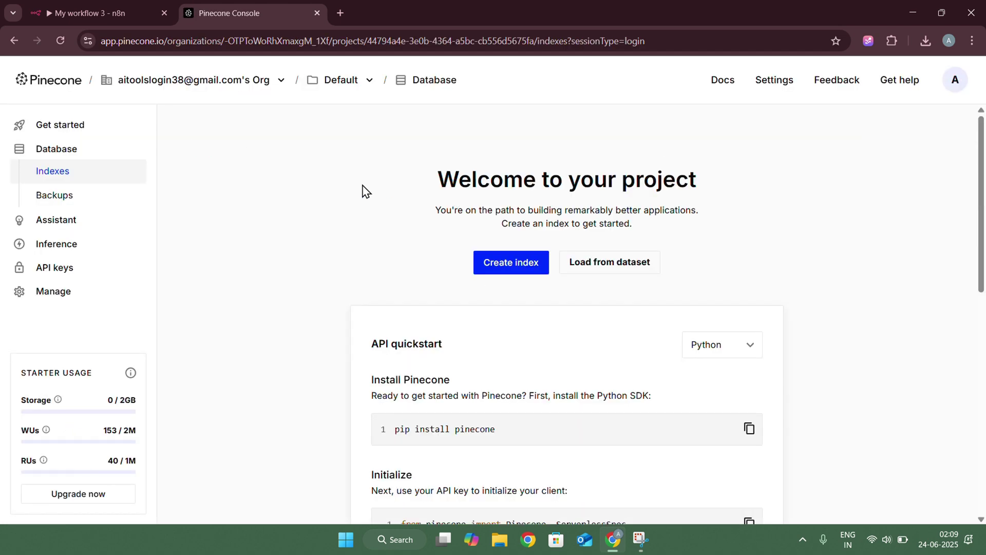
pyautogui.click(500, 266)
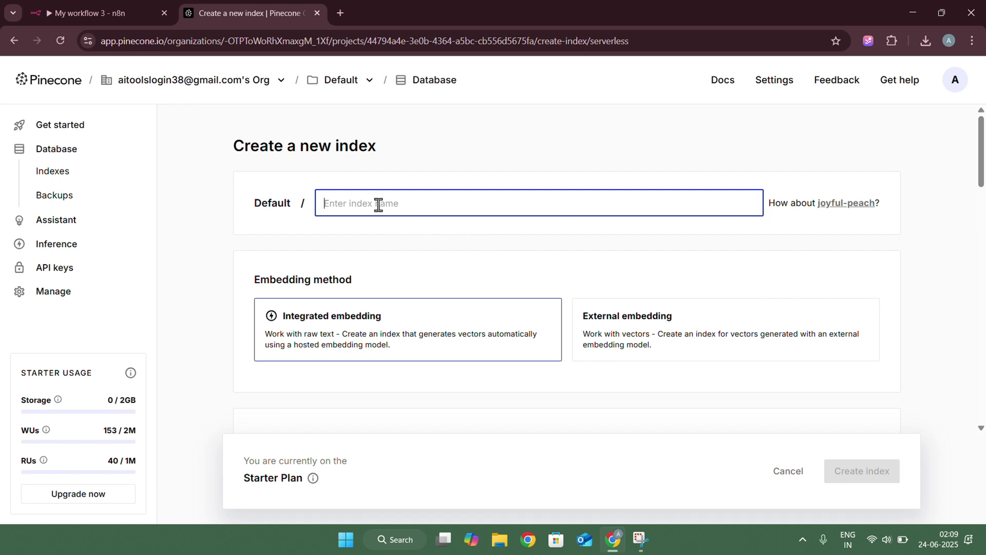
# Name the new Pinecone index 'n8n'
pyautogui.write('N8n')
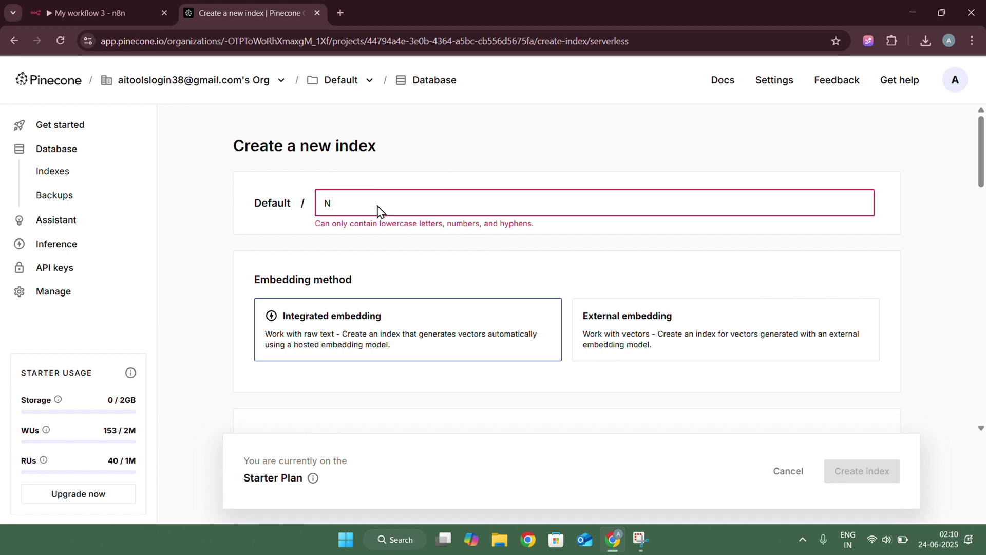
pyautogui.press('BackSpace')
pyautogui.write('n8n')
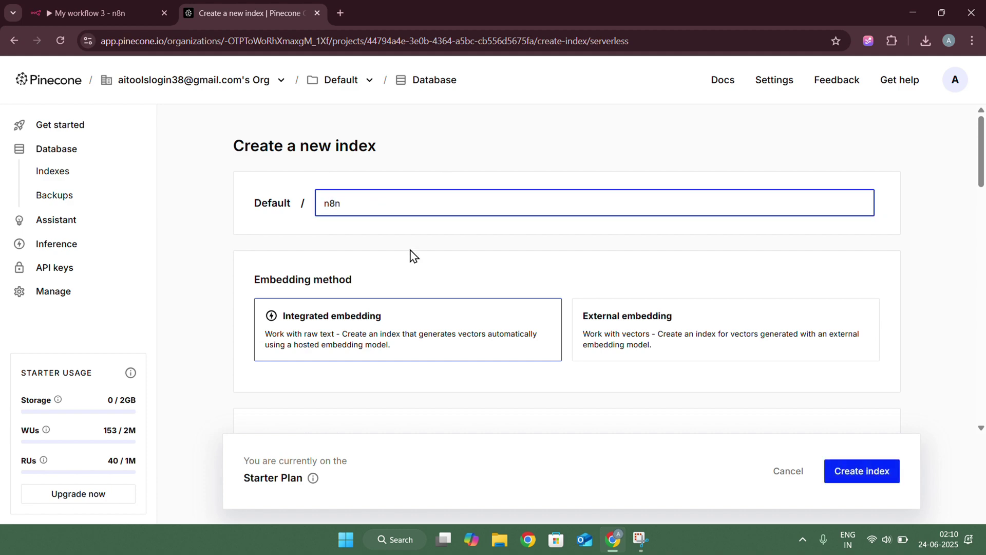
# Configure it from text-embedding-3-small (1536 dimensions, cosine) on AWS us-east-1 and create the index
pyautogui.scroll(-2, 437, 246)
pyautogui.click(678, 223)
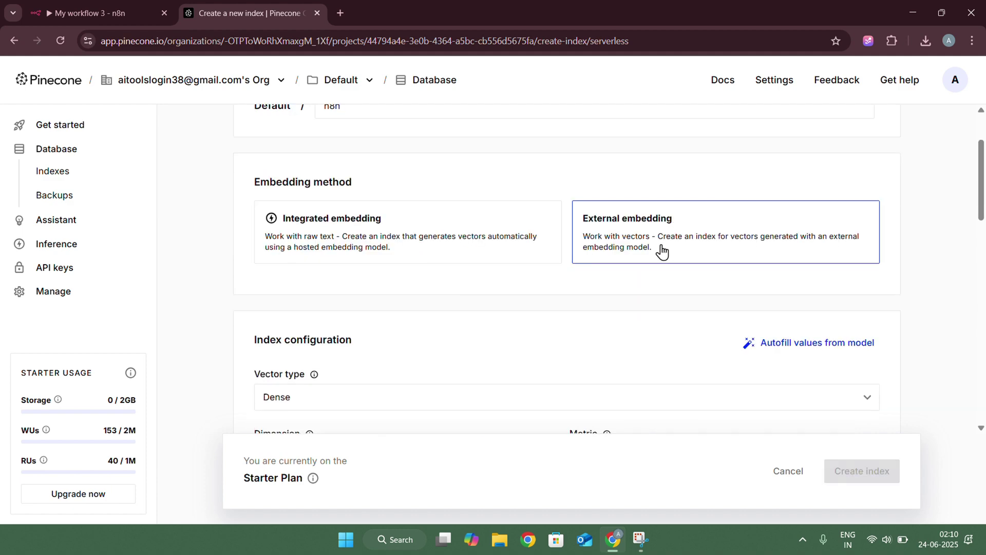
pyautogui.scroll(-1, 662, 250)
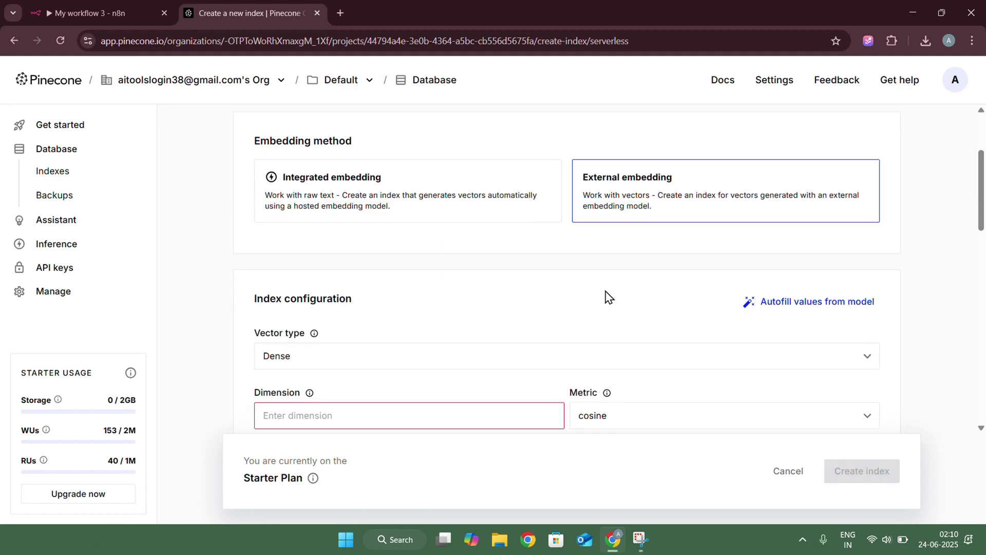
pyautogui.click(775, 305)
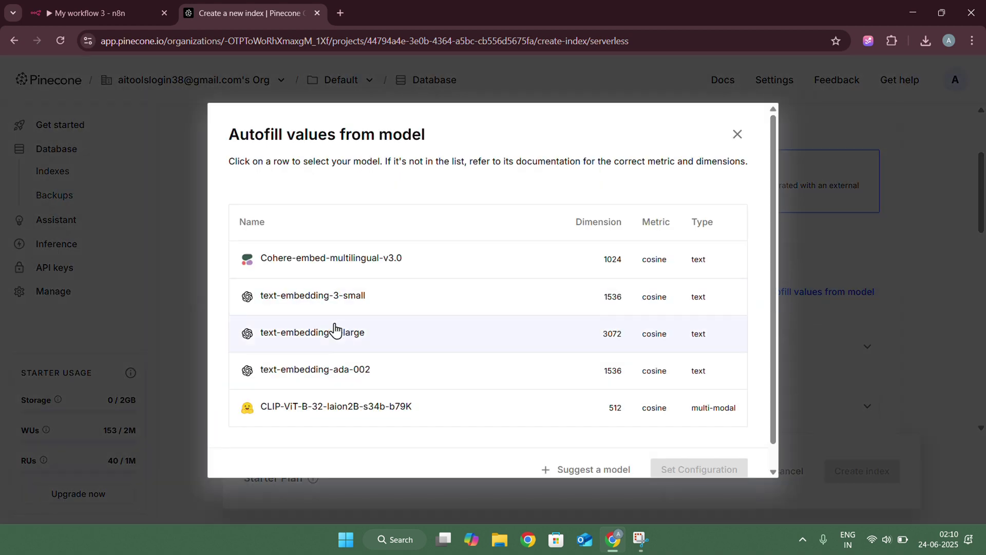
pyautogui.click(305, 313)
pyautogui.scroll(-1, 619, 399)
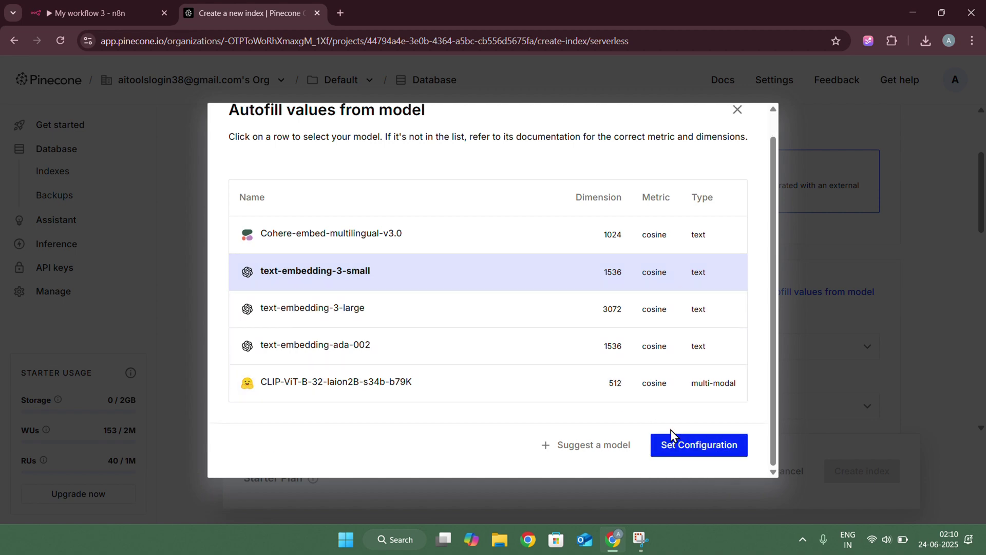
pyautogui.click(668, 443)
pyautogui.scroll(-5, 445, 324)
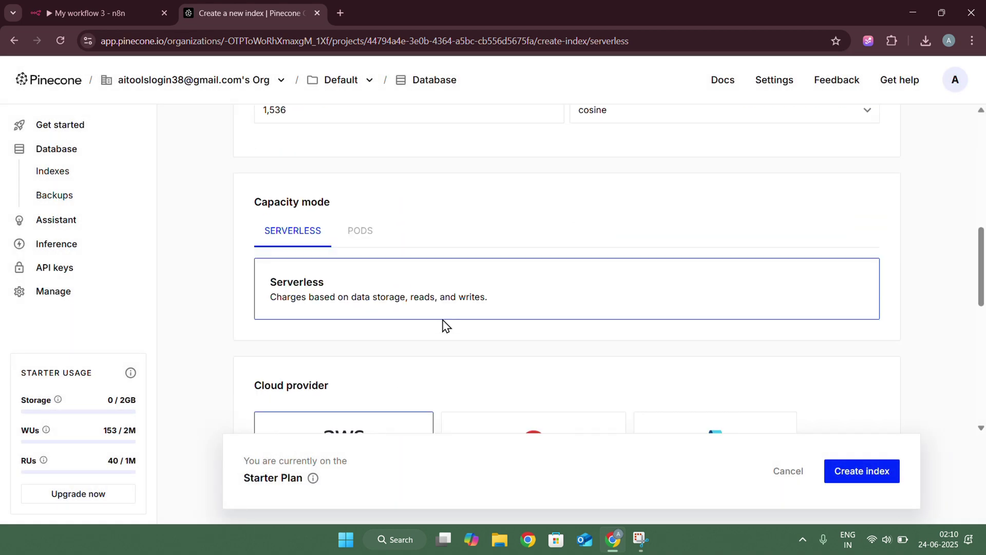
pyautogui.scroll(-2, 444, 325)
pyautogui.scroll(-5, 444, 327)
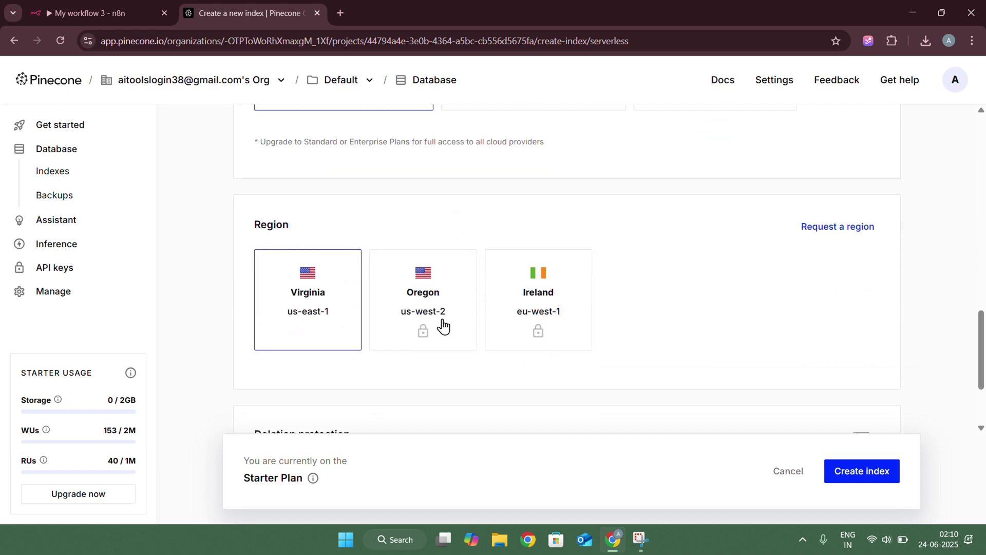
pyautogui.click(868, 481)
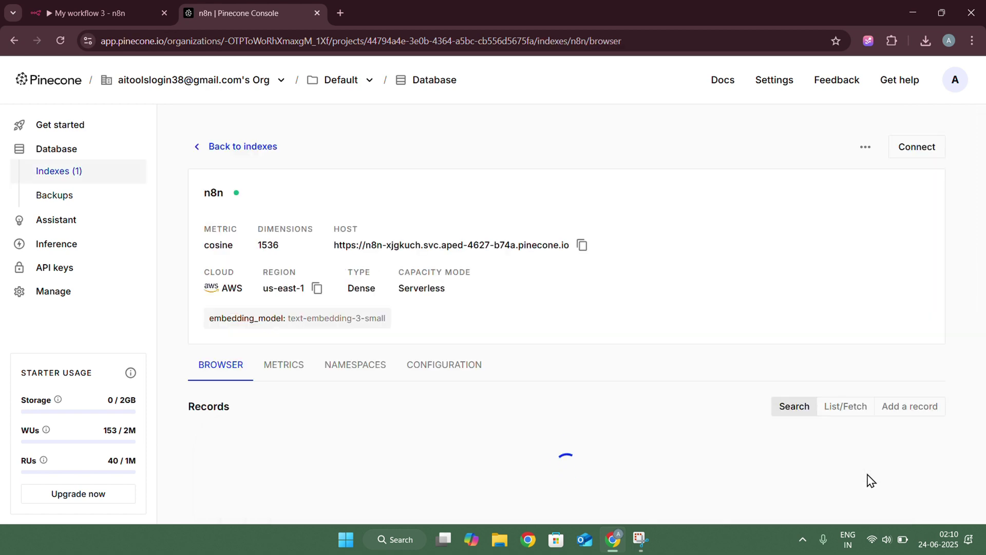
# Create a Pinecone API key named n8nragyoutube and copy its value
pyautogui.click(58, 269)
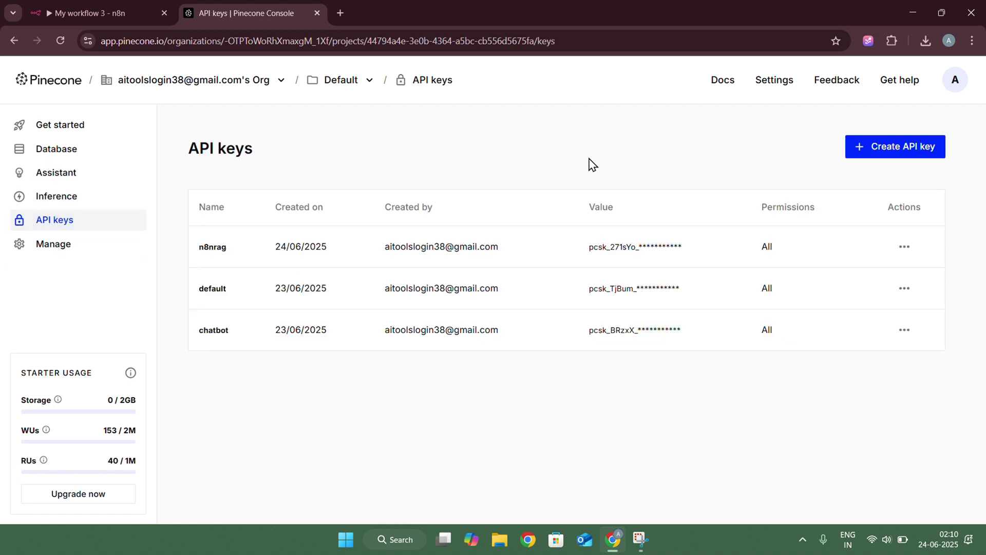
pyautogui.click(879, 152)
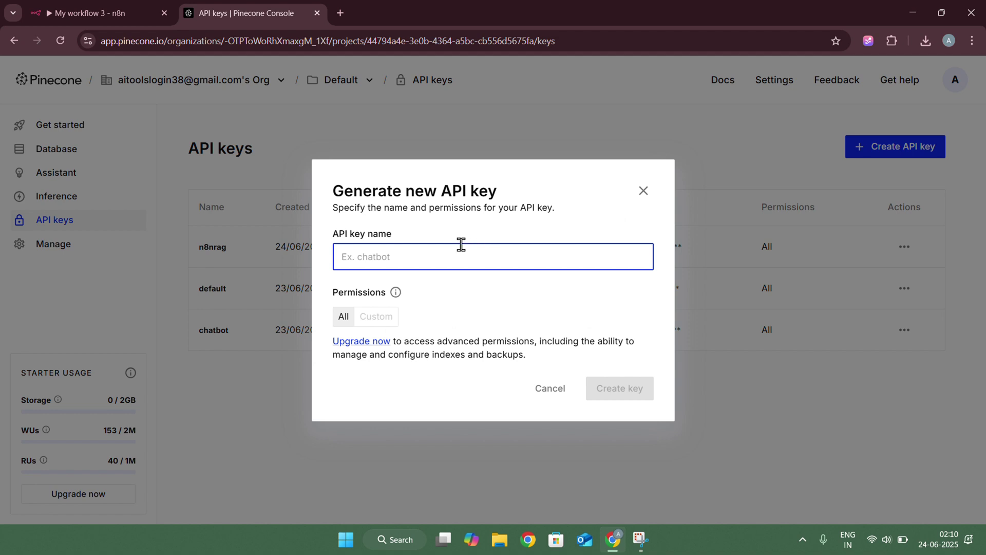
pyautogui.write('n8nragyoutube')
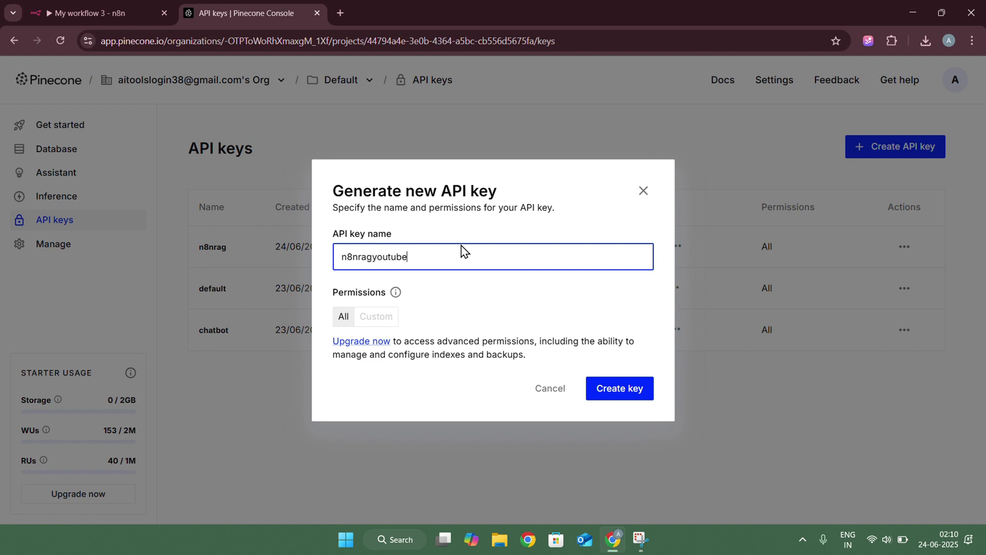
pyautogui.click(620, 389)
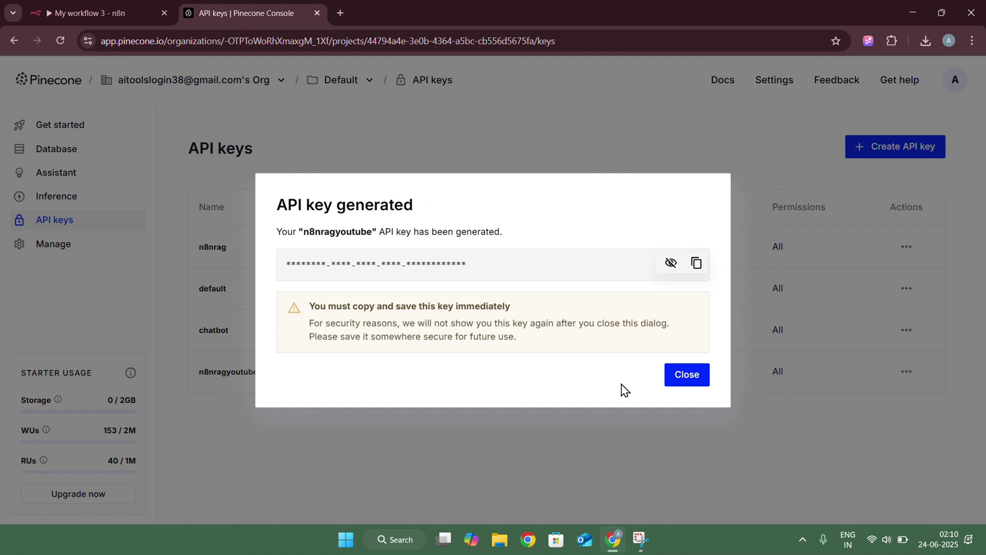
pyautogui.click(697, 264)
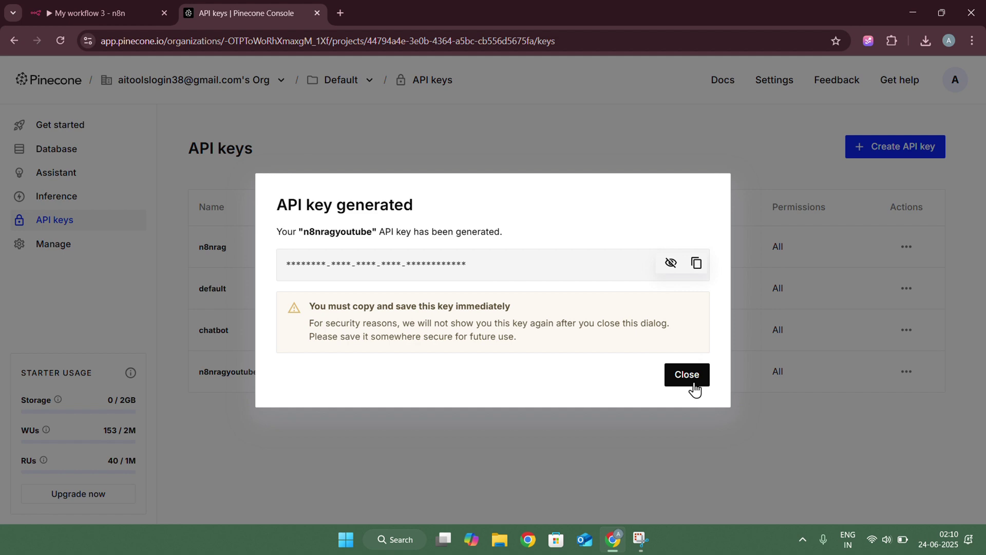
pyautogui.click(688, 375)
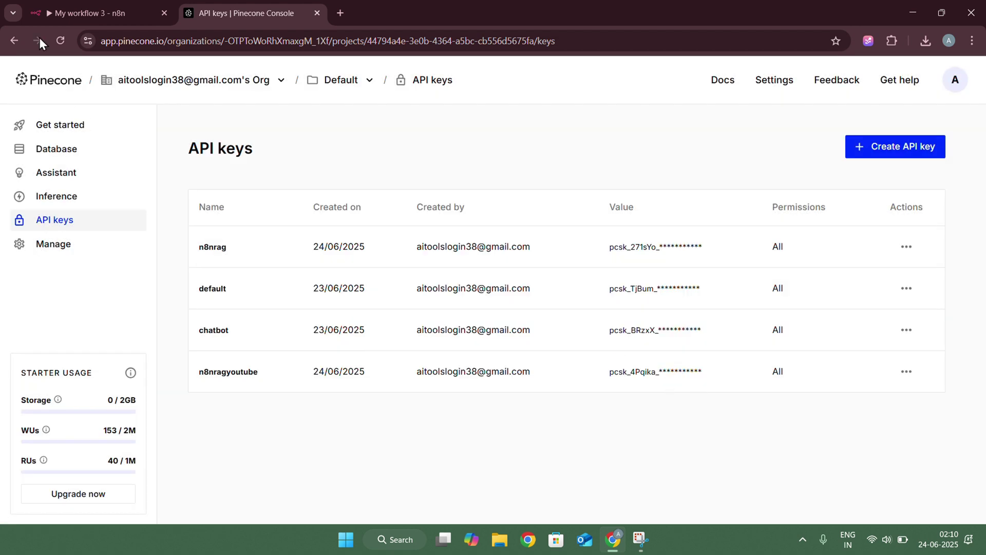
# Save the PineconeApi credential with the pasted key, then add a node after Google Drive1
pyautogui.click(58, 2)
pyautogui.click(357, 233)
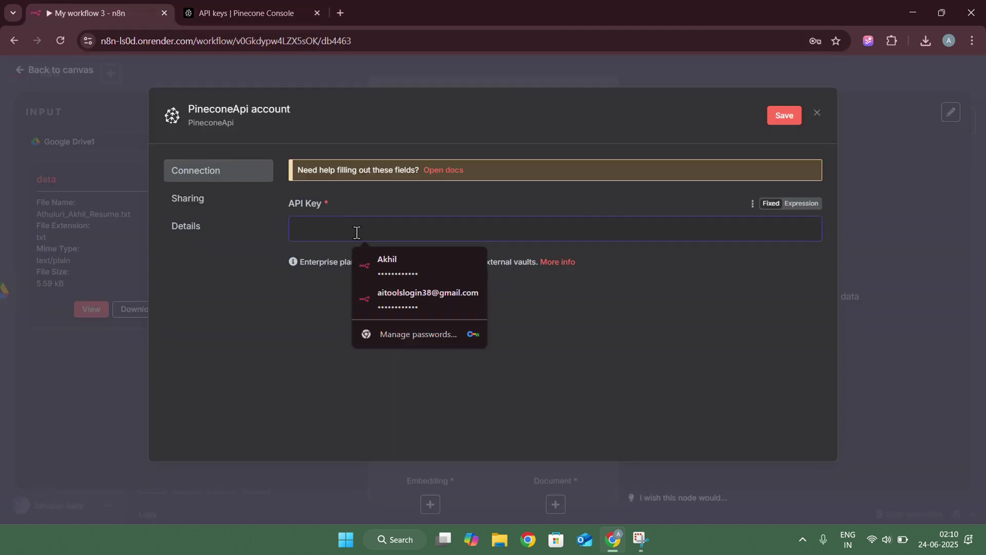
pyautogui.hotkey('ctrl', 'v')
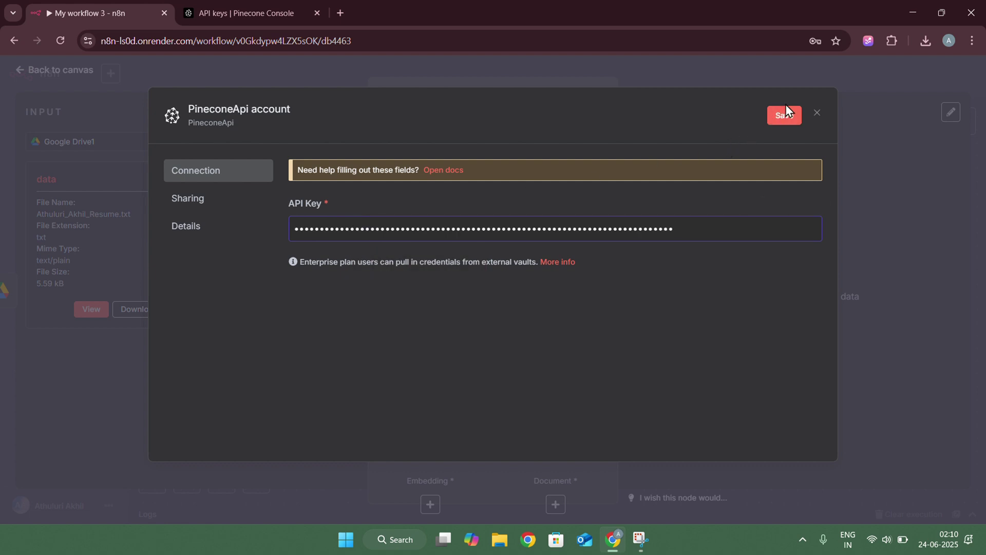
pyautogui.click(785, 116)
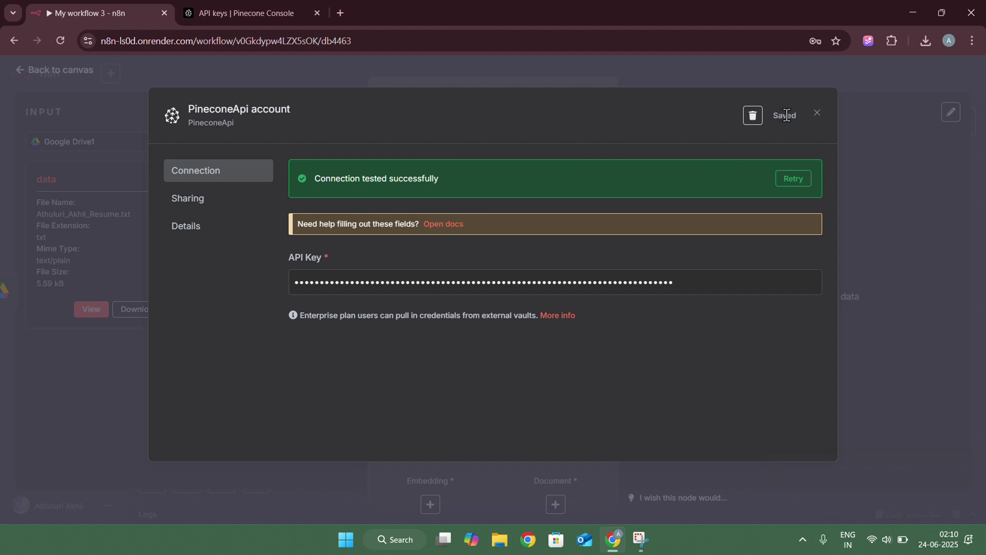
pyautogui.click(818, 115)
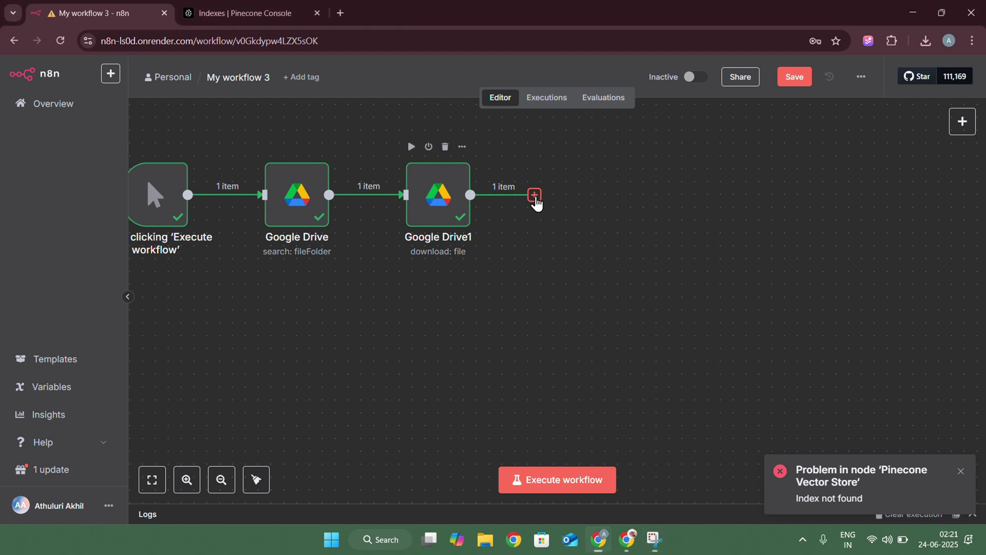
pyautogui.click(534, 195)
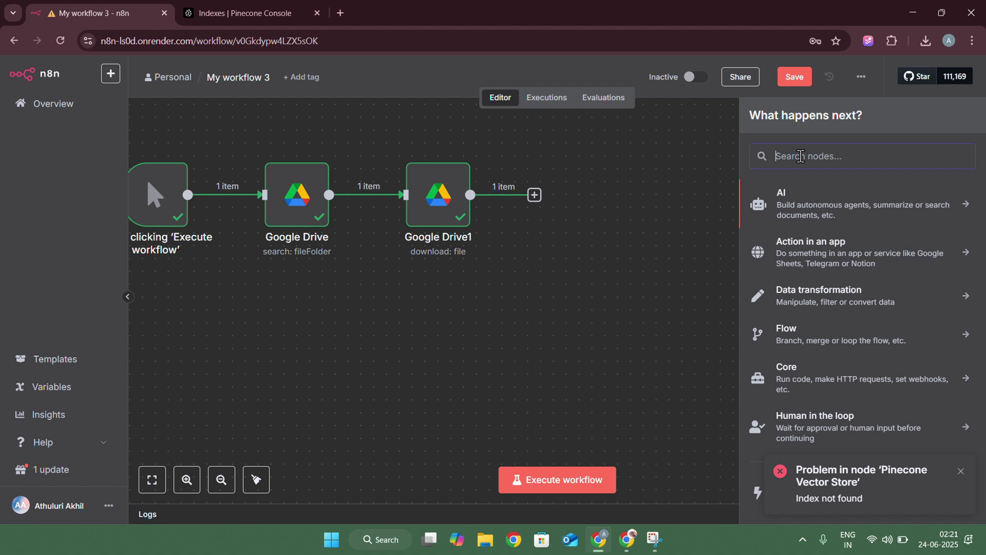
# Add a Pinecone Vector Store node in 'Add documents to vector store' mode
pyautogui.write('pine')
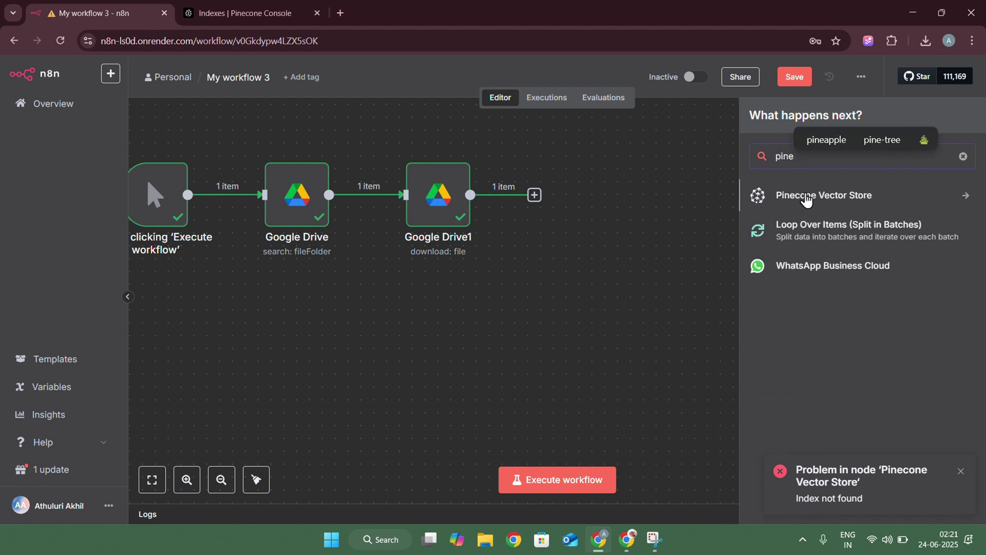
pyautogui.click(806, 204)
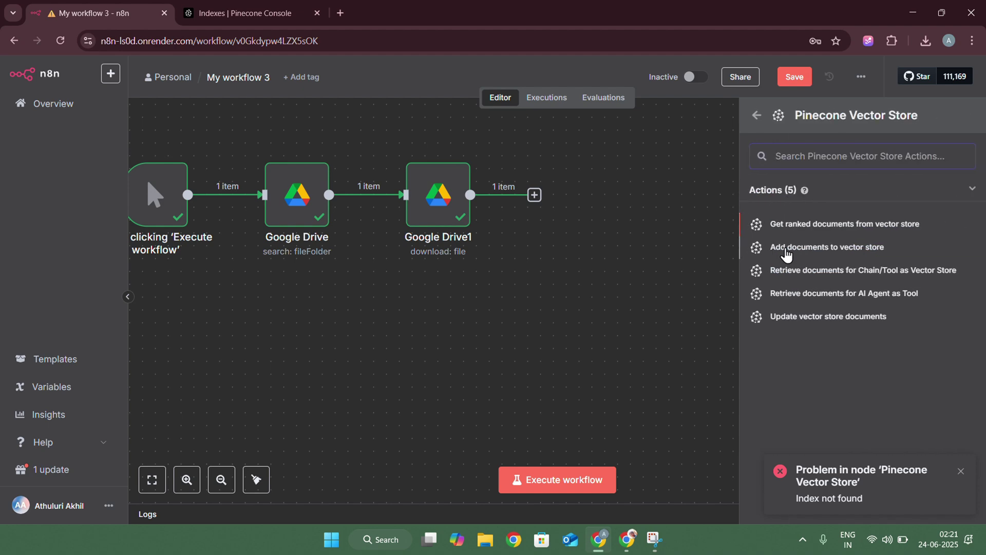
pyautogui.click(786, 248)
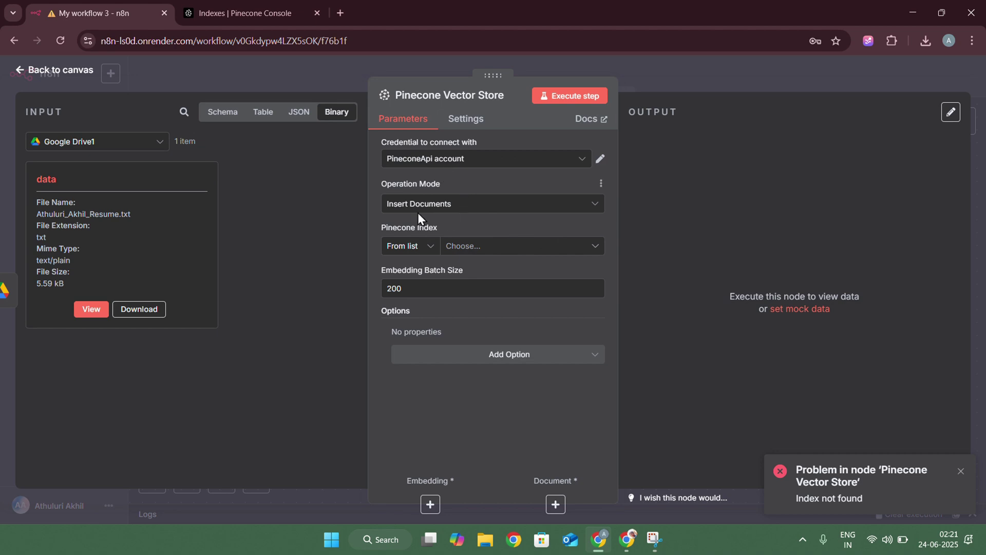
# Target the n8n index and add a Pinecone Namespace option set to 'akhil'
pyautogui.click(248, 20)
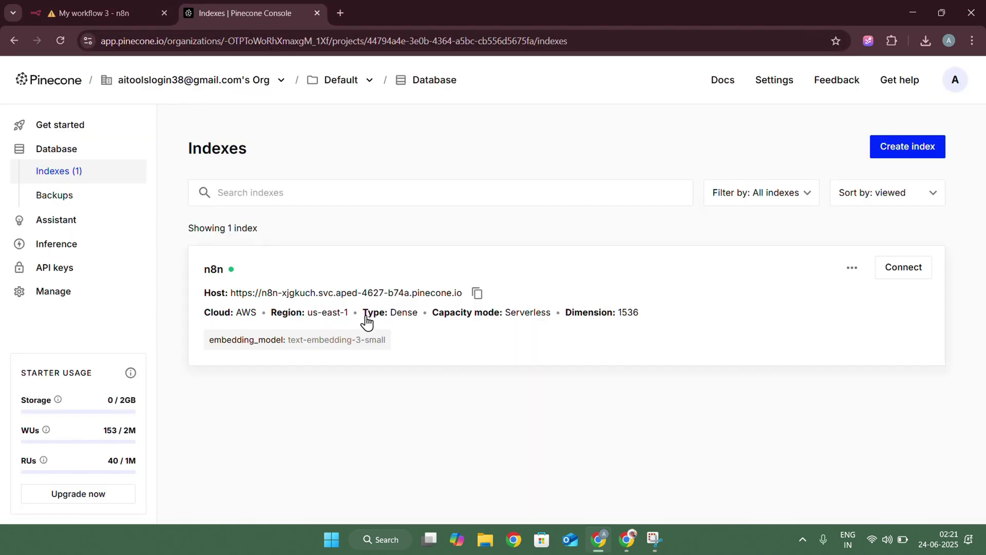
pyautogui.click(72, 13)
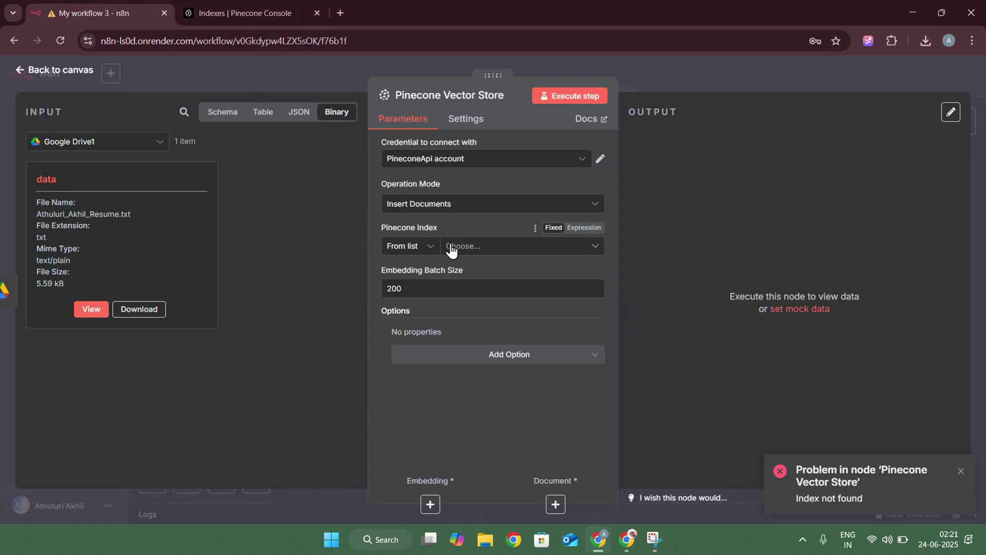
pyautogui.click(468, 247)
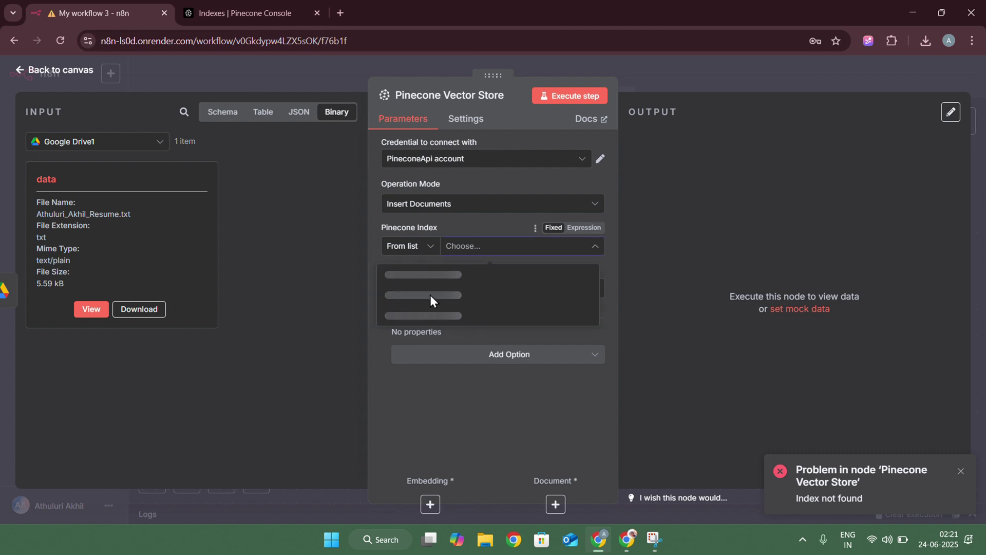
pyautogui.click(455, 277)
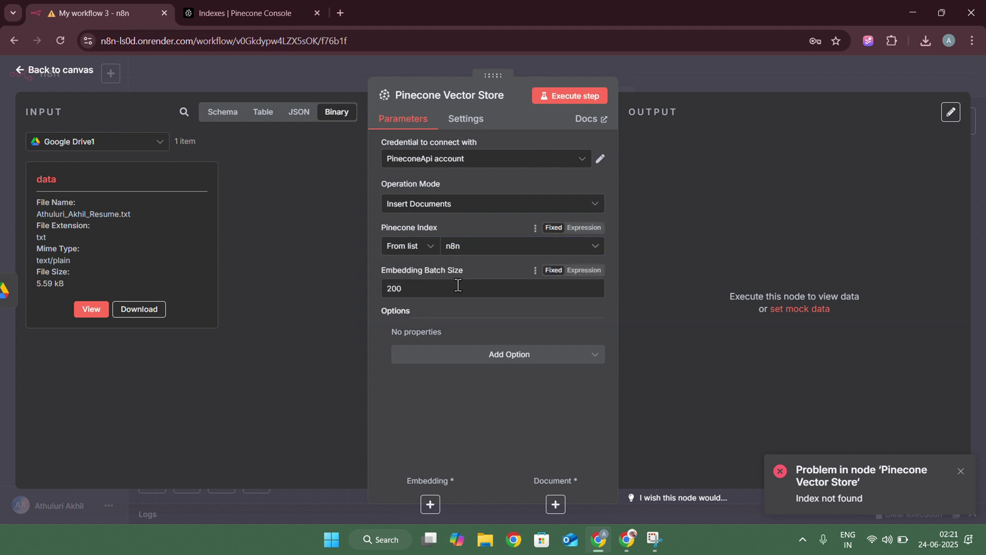
pyautogui.click(483, 358)
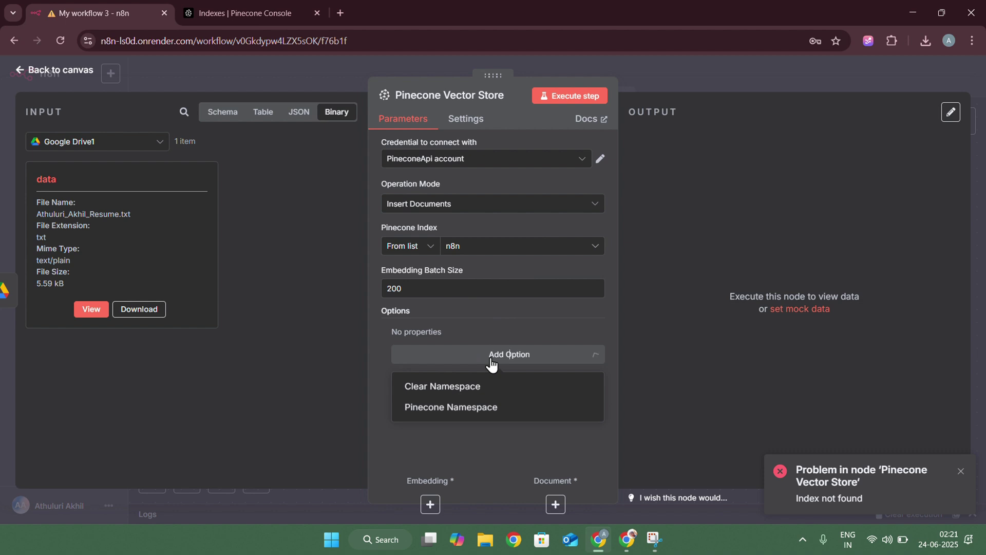
pyautogui.click(450, 409)
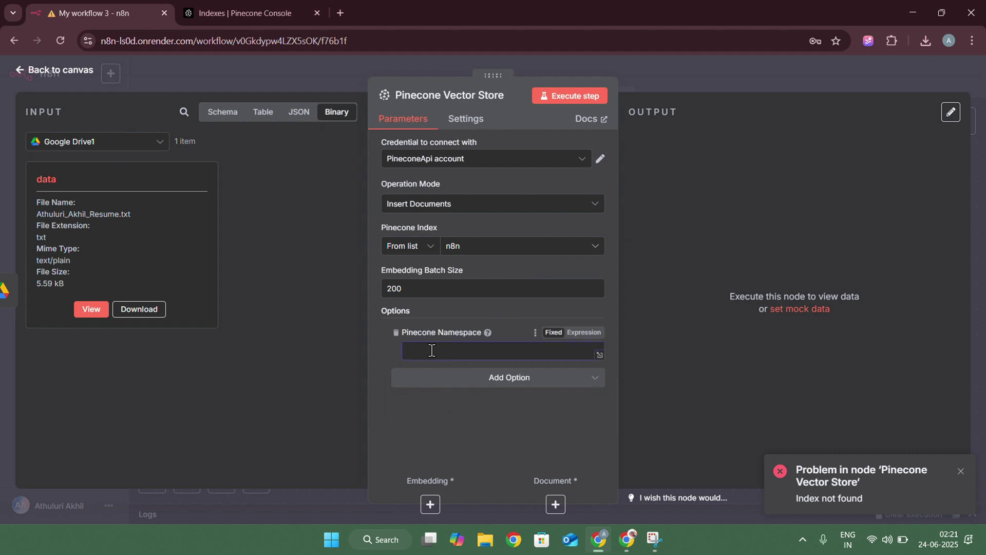
pyautogui.write('akhil')
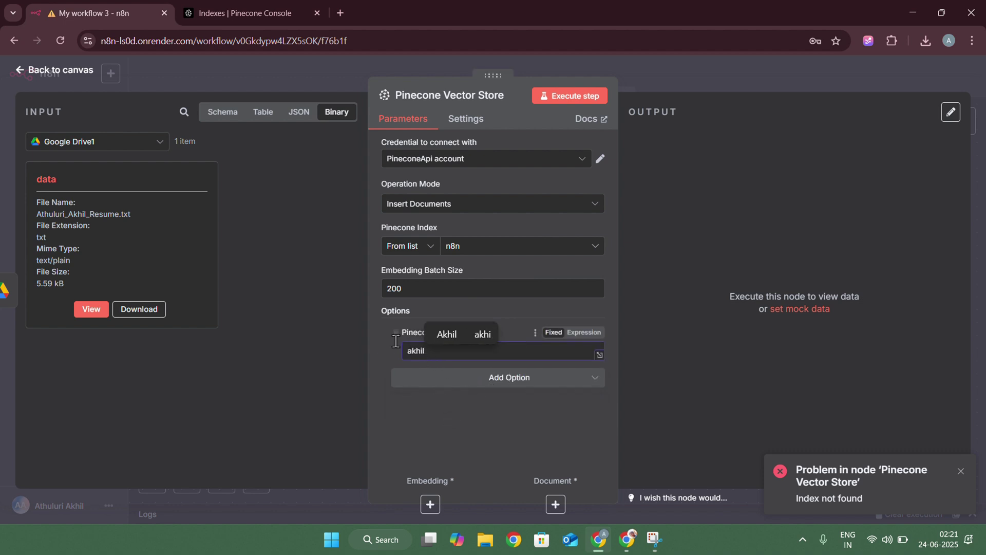
# Attach an Embeddings OpenAI sub-node to the vector store and start a new OpenAI credential
pyautogui.click(689, 62)
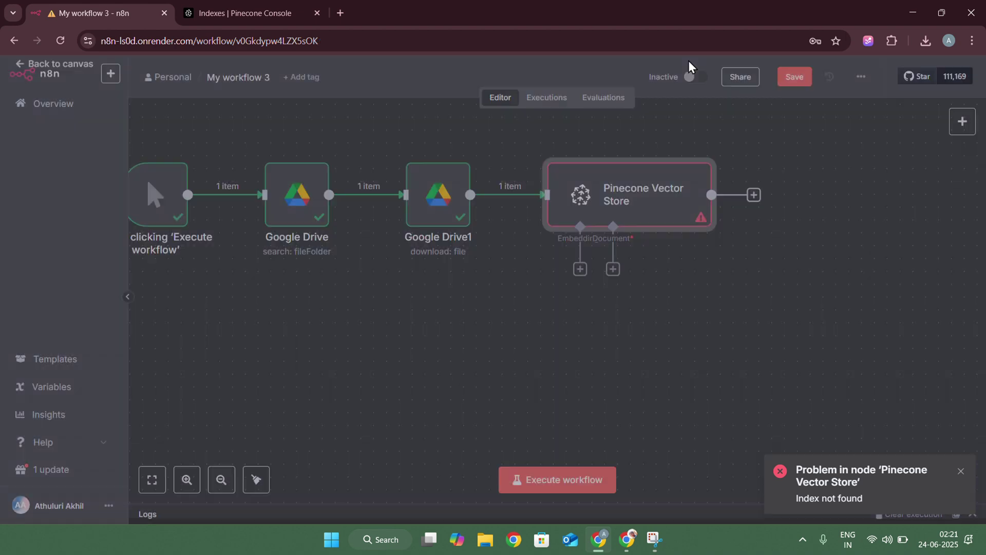
pyautogui.click(579, 272)
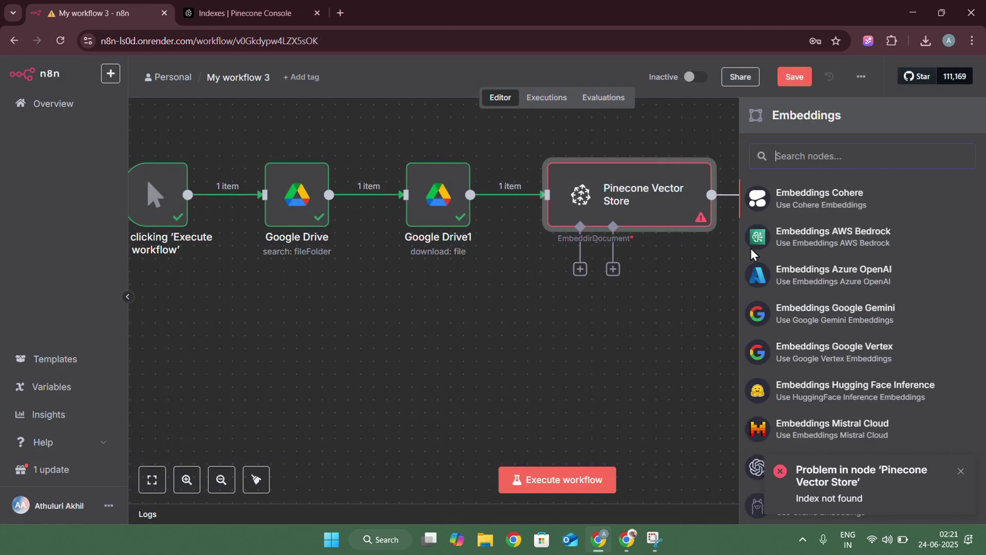
pyautogui.click(825, 439)
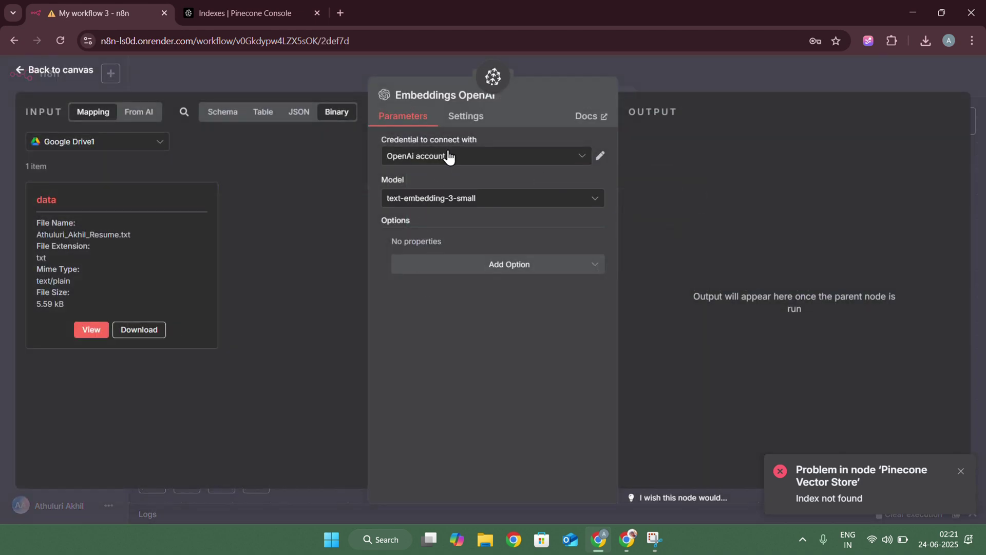
pyautogui.click(449, 157)
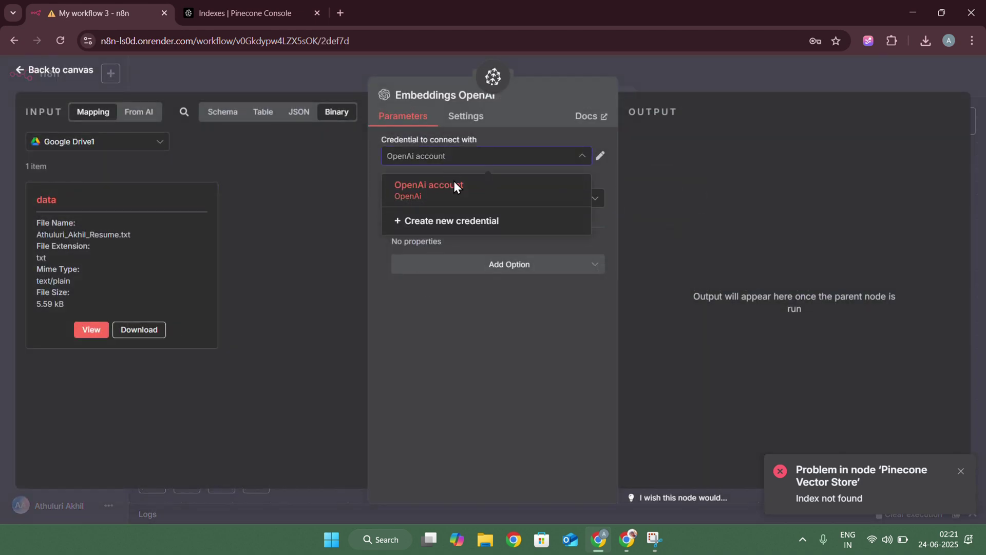
pyautogui.click(452, 221)
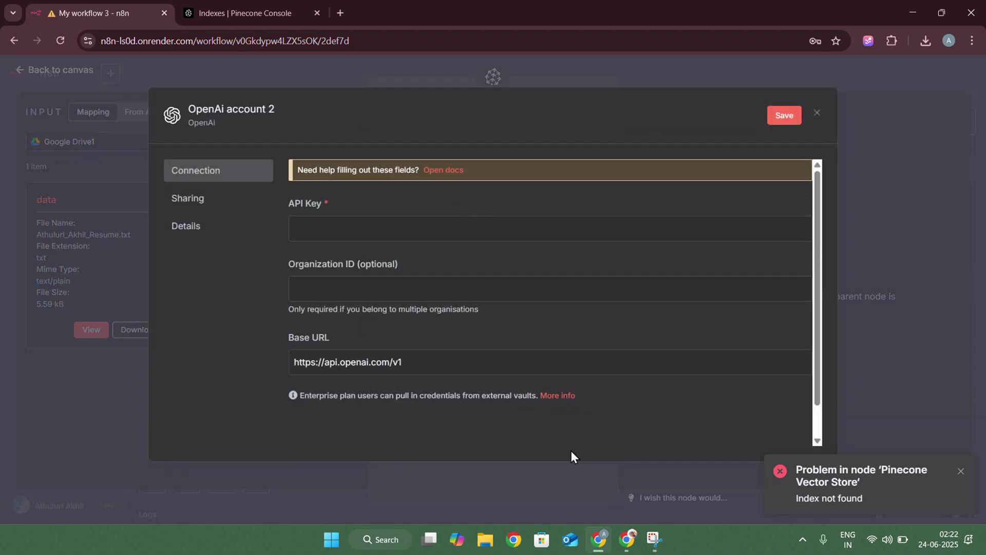
# Load github.com/models in the browser
pyautogui.click(627, 539)
pyautogui.scroll(-5, 342, 214)
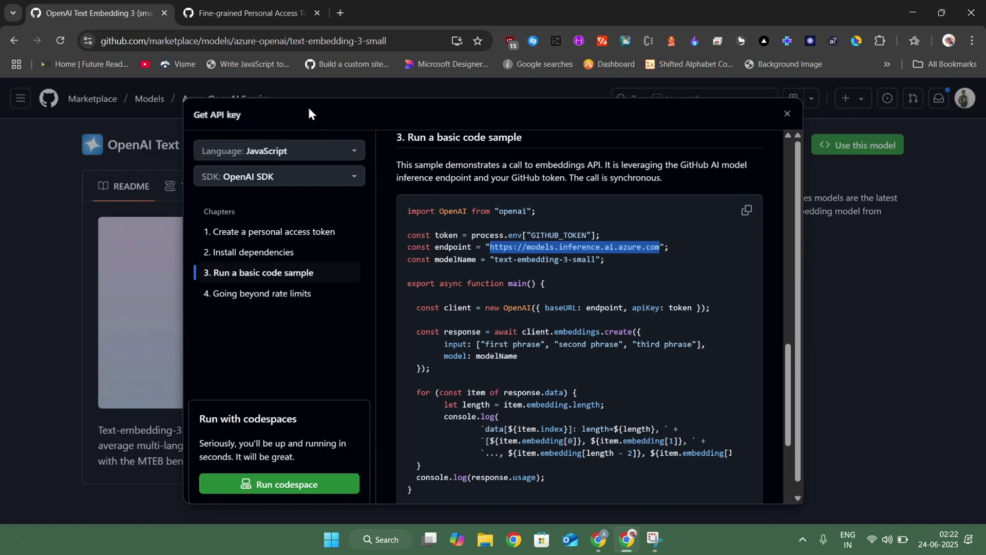
pyautogui.doubleClick(398, 42)
pyautogui.hotkey('ctrl', 'a')
pyautogui.press('BackSpace')
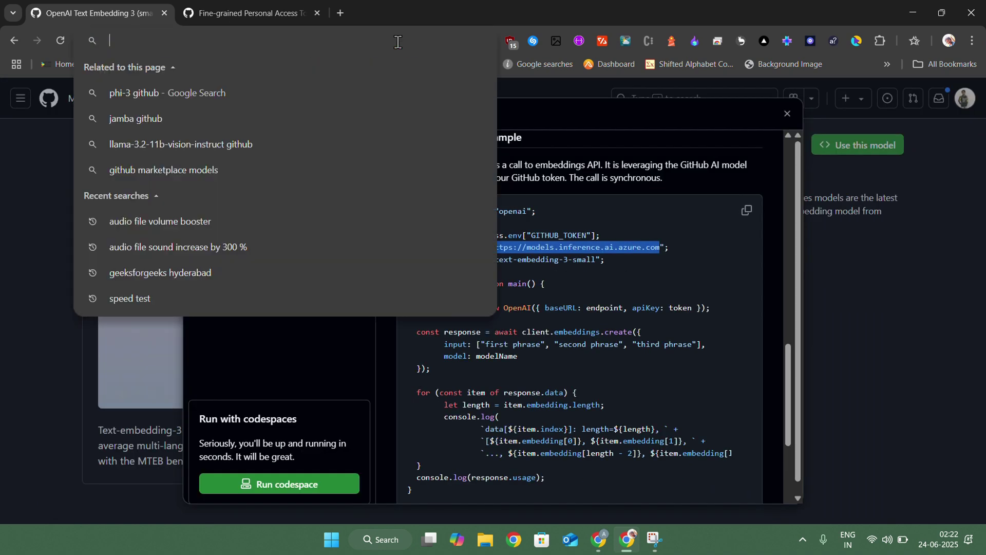
pyautogui.write('g')
pyautogui.write('it')
pyautogui.press('BackSpace')
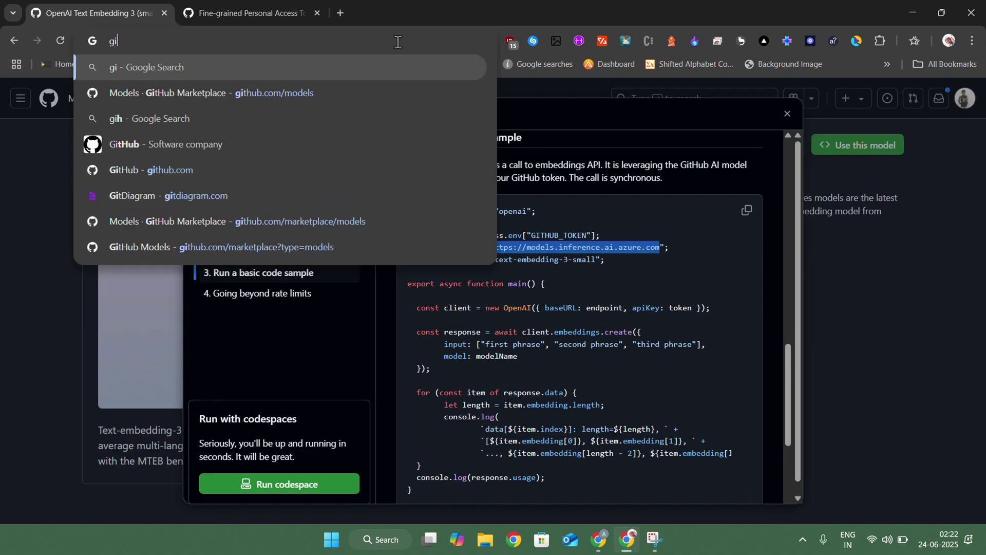
pyautogui.press('End')
pyautogui.press('Return')
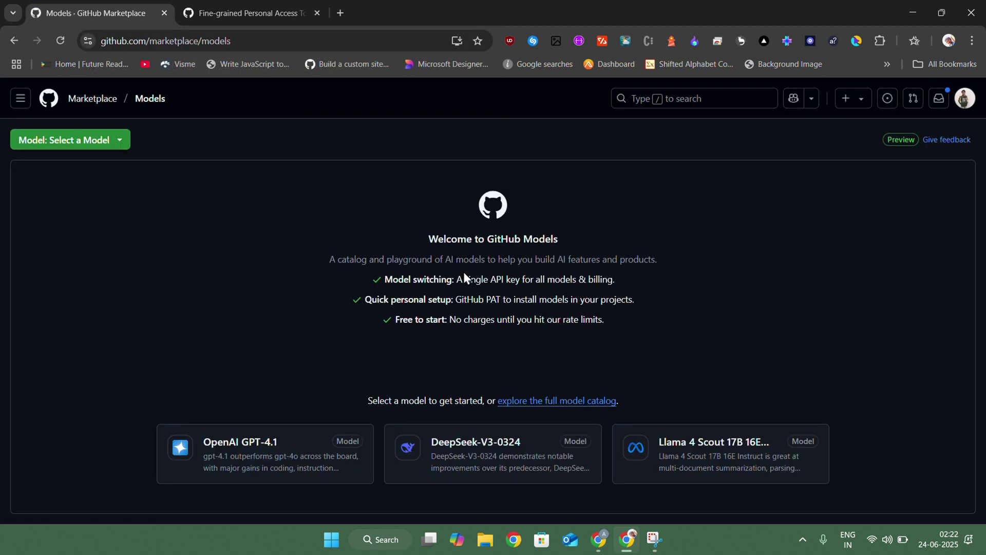
# Open the model catalog filtered to the Azure OpenAI Service publisher
pyautogui.click(544, 411)
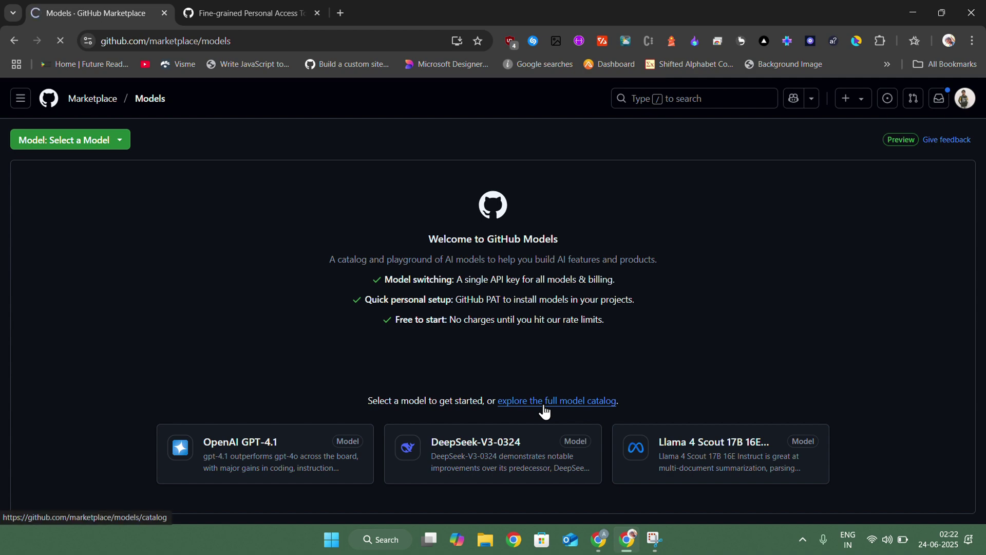
pyautogui.scroll(-4, 391, 303)
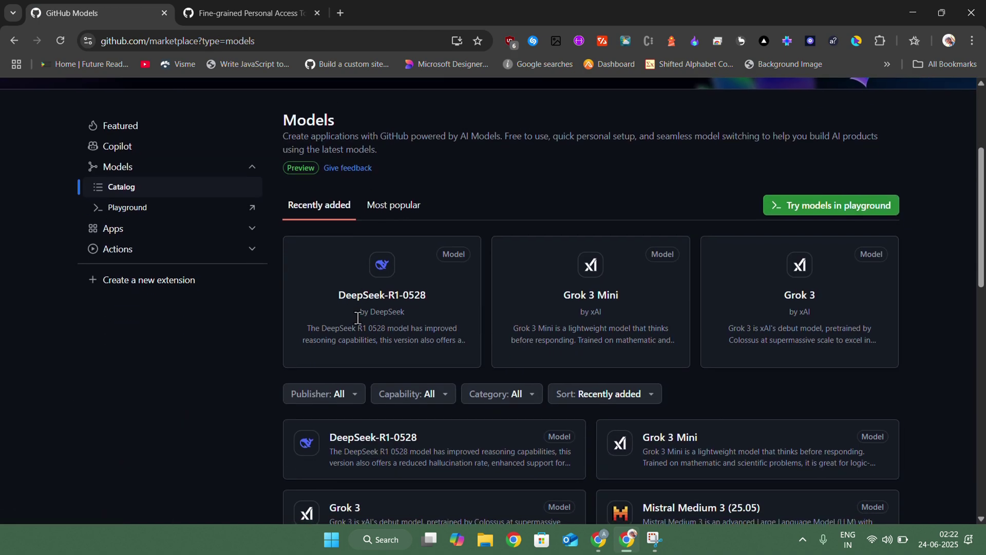
pyautogui.scroll(-3, 358, 318)
pyautogui.click(335, 218)
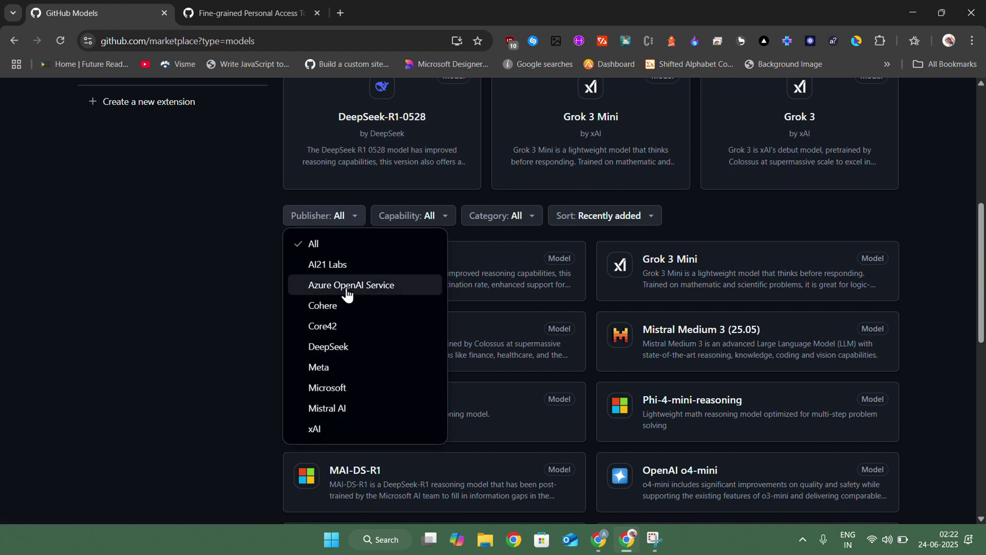
pyautogui.click(347, 294)
# Open Text Embedding 3 (small)'s Get API key guide and the developer key page in a new tab
pyautogui.scroll(-1, 534, 278)
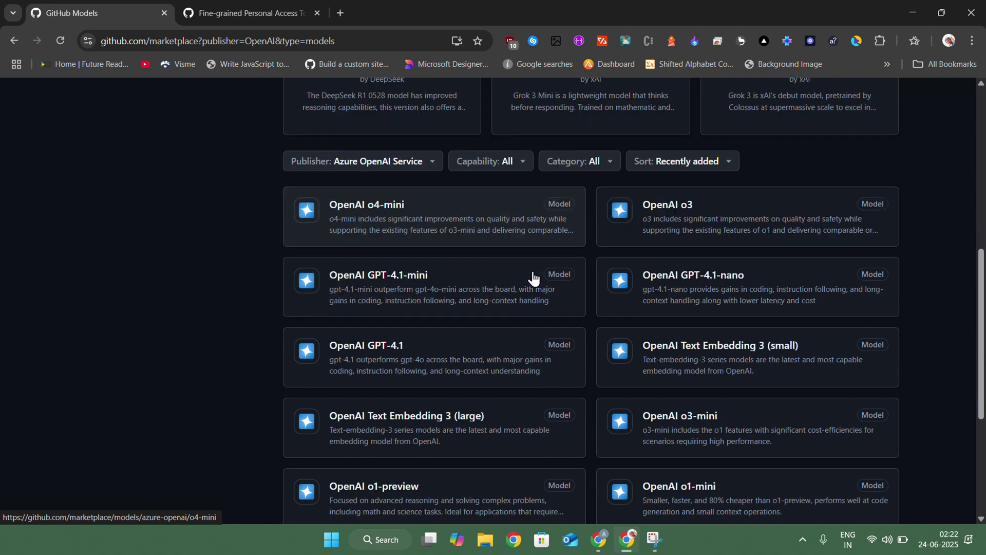
pyautogui.scroll(-2, 533, 278)
pyautogui.click(711, 287)
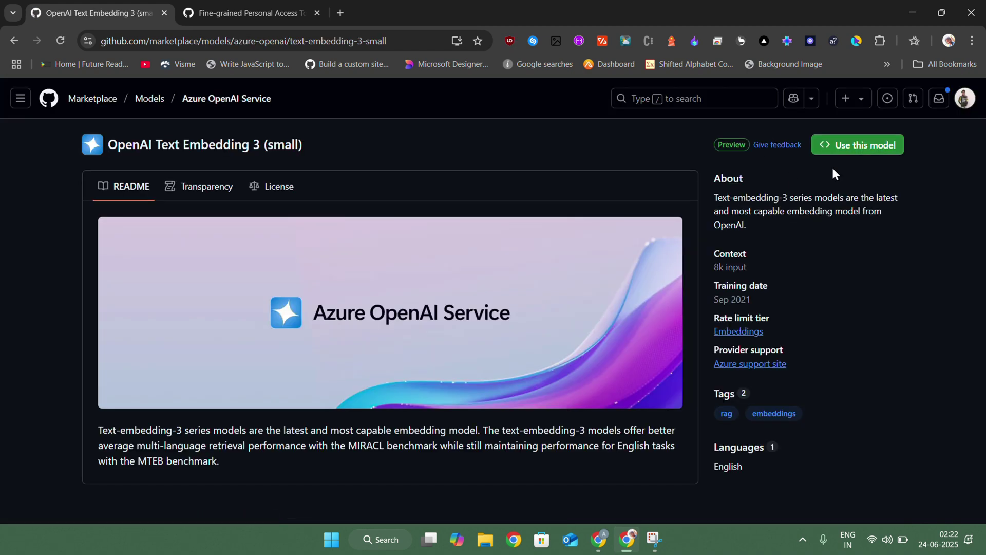
pyautogui.click(854, 145)
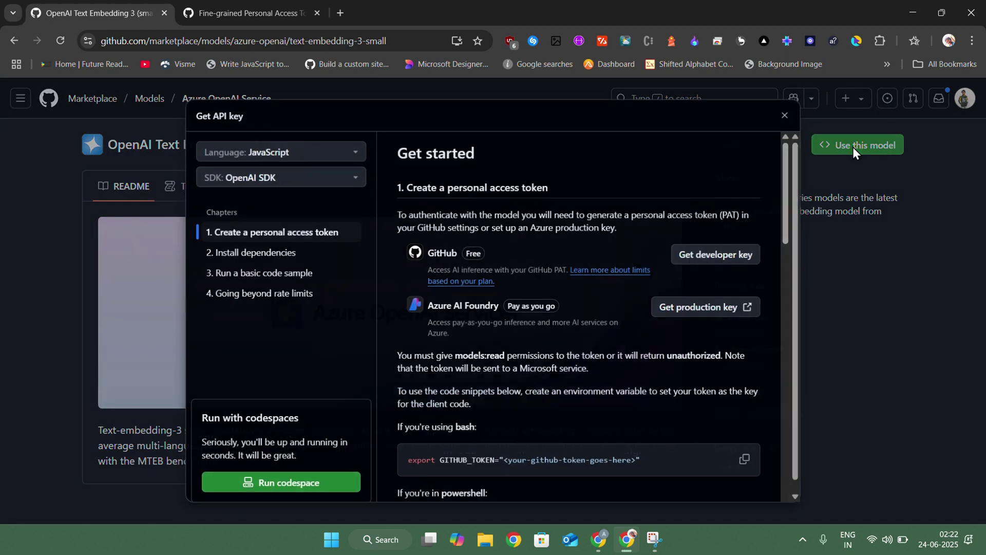
pyautogui.rightClick(706, 261)
pyautogui.click(749, 273)
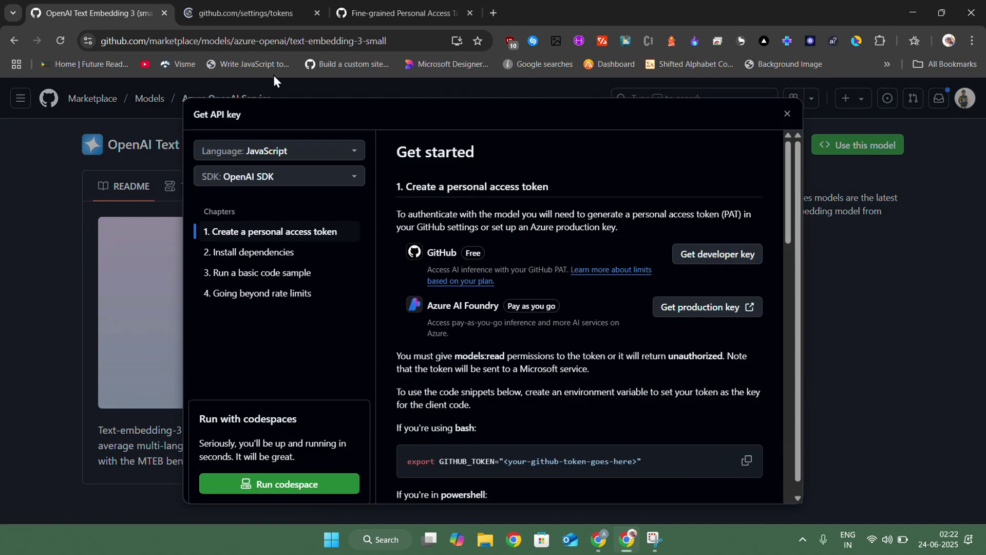
# Start a new fine-grained GitHub token named youtube
pyautogui.click(237, 15)
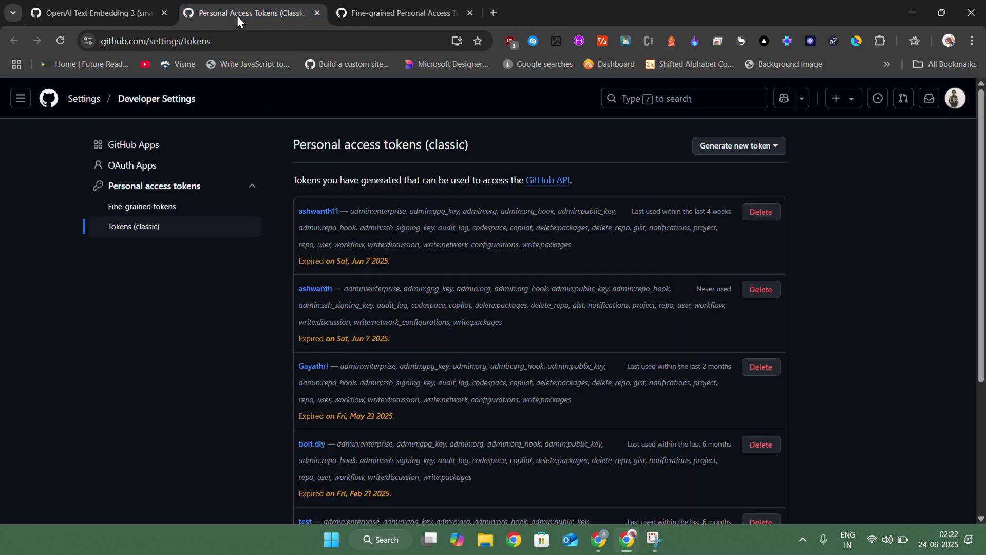
pyautogui.click(729, 153)
pyautogui.click(647, 174)
pyautogui.click(312, 222)
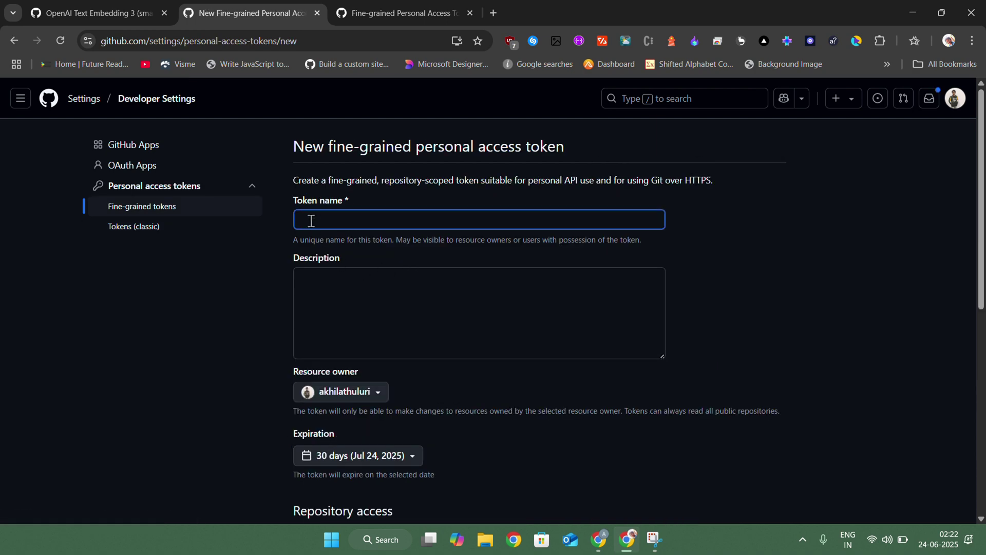
pyautogui.write('youtube')
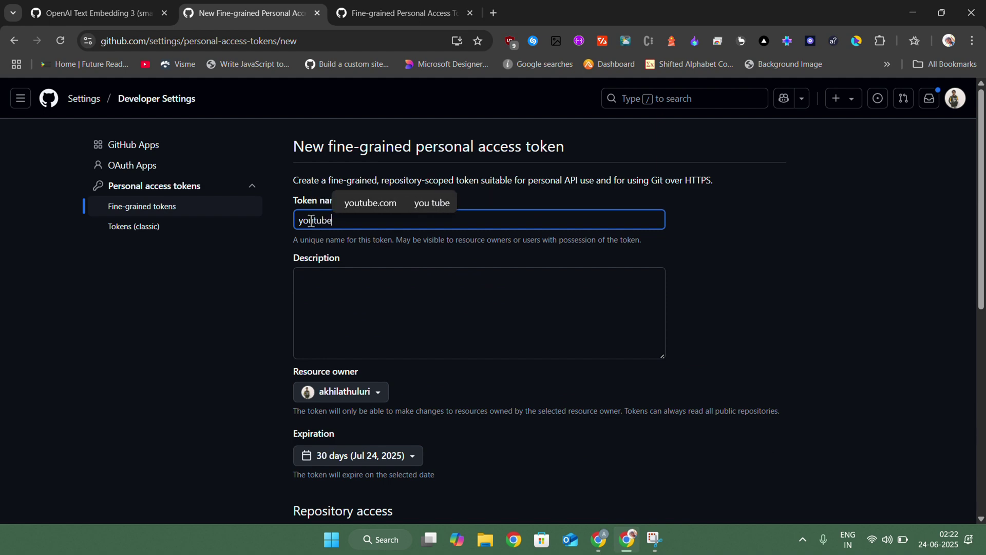
# Give the token Read-only access to Models
pyautogui.scroll(-7, 237, 335)
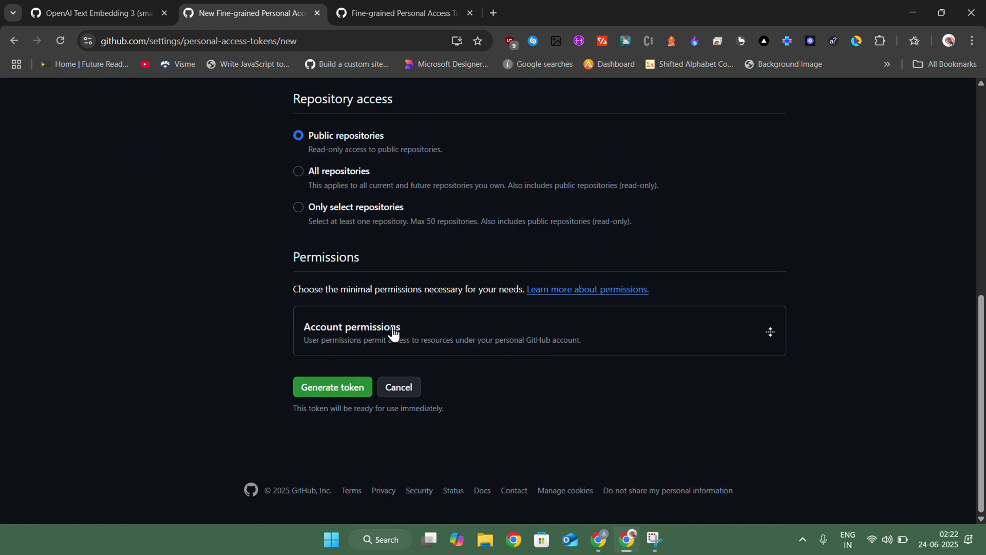
pyautogui.click(425, 339)
pyautogui.scroll(-12, 426, 336)
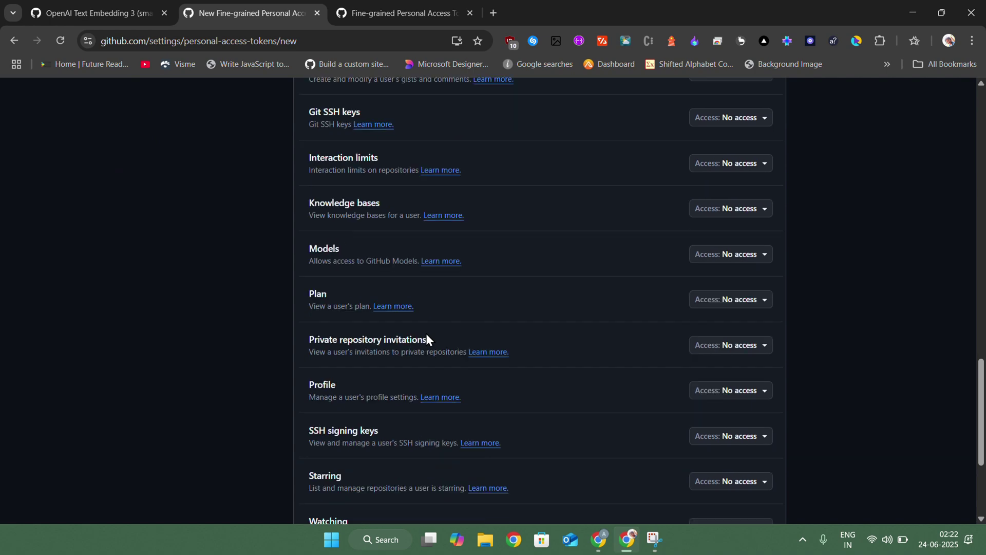
pyautogui.scroll(2, 396, 241)
pyautogui.scroll(3, 395, 242)
pyautogui.hscroll(3, 514, 234)
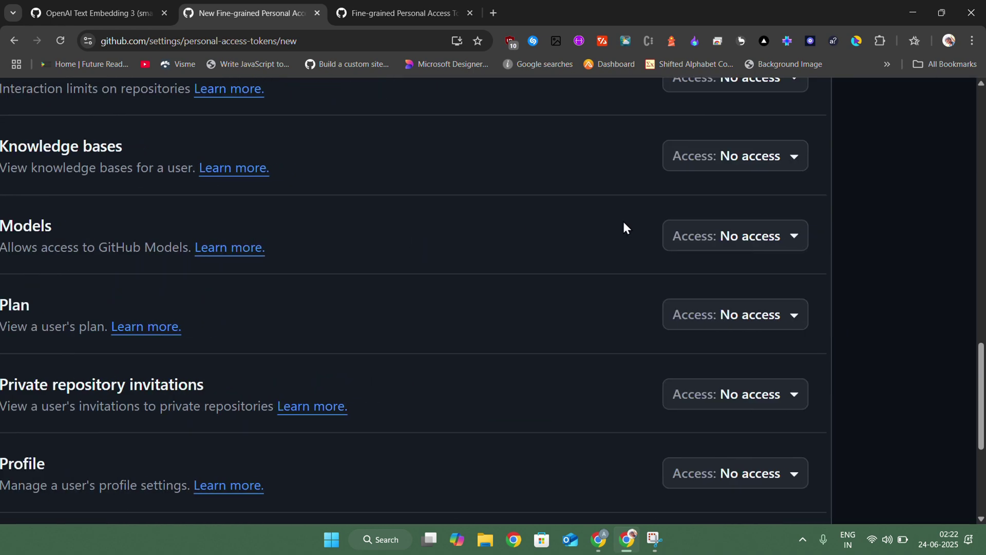
pyautogui.click(731, 237)
pyautogui.click(700, 319)
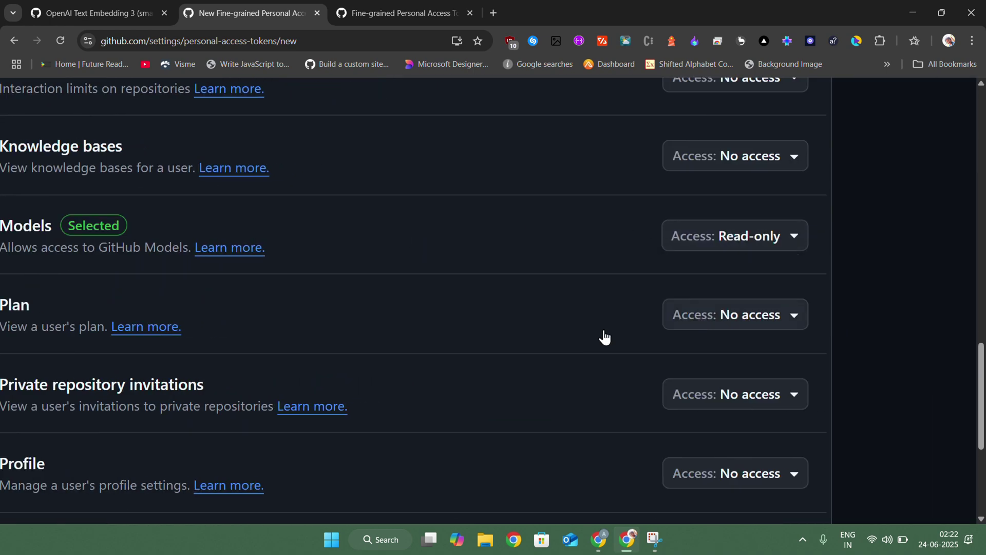
# Generate the youtube token and copy its value
pyautogui.scroll(-4, 223, 185)
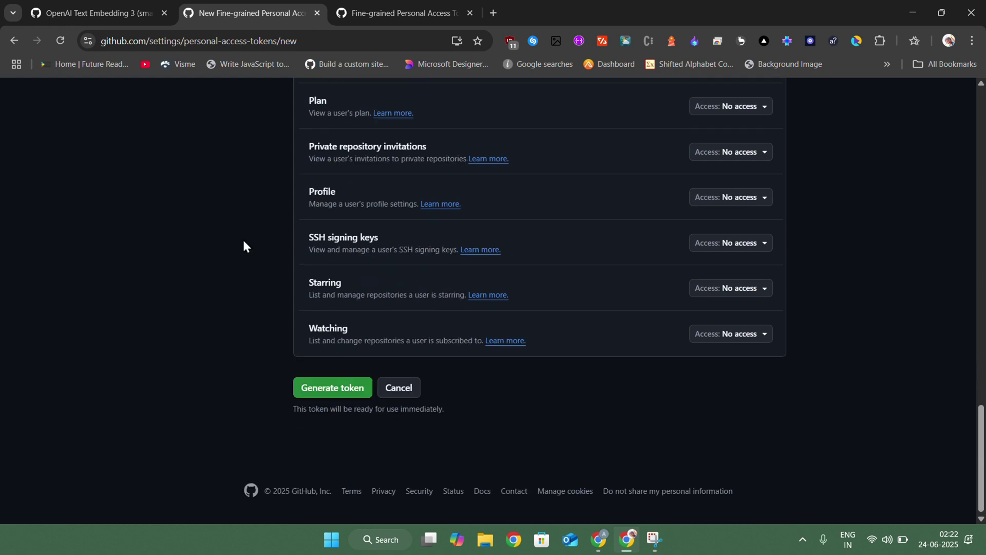
pyautogui.click(329, 393)
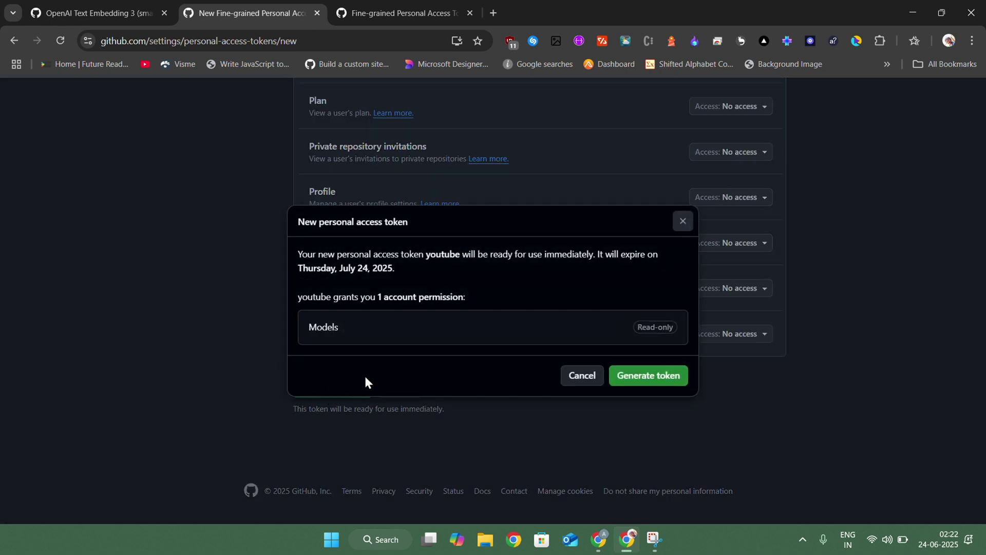
pyautogui.click(635, 382)
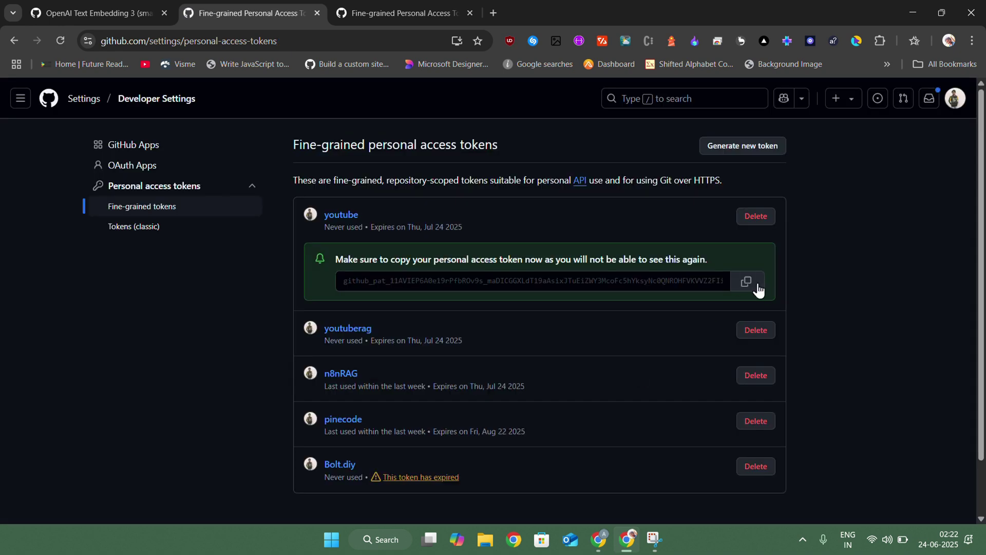
pyautogui.click(751, 287)
# Paste the GitHub token into the OpenAI credential's API Key field
pyautogui.moveTo(598, 550)
pyautogui.click(565, 478)
pyautogui.click(386, 225)
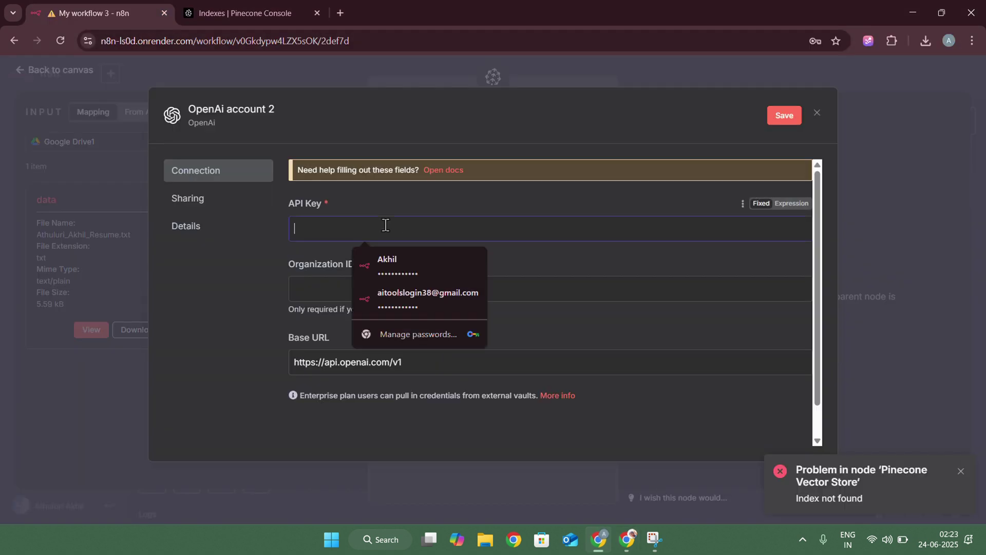
pyautogui.hotkey('ctrl', 'v')
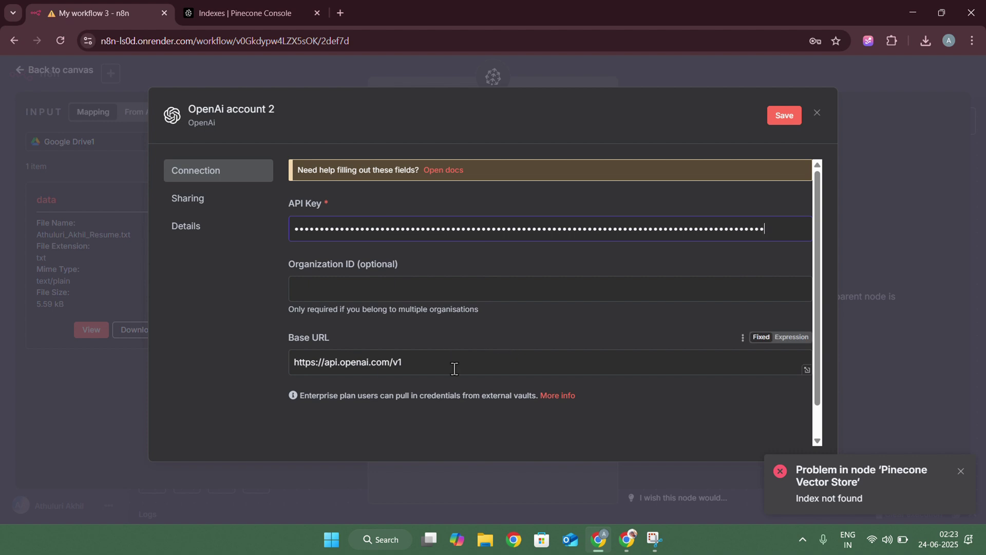
pyautogui.hotkey('ctrl', 'a')
pyautogui.press('BackSpace')
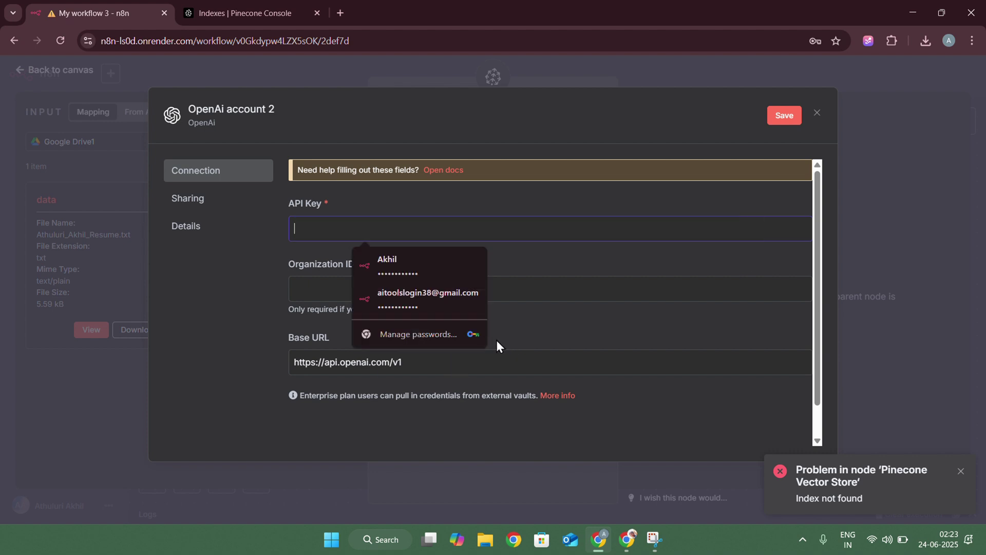
pyautogui.click(627, 540)
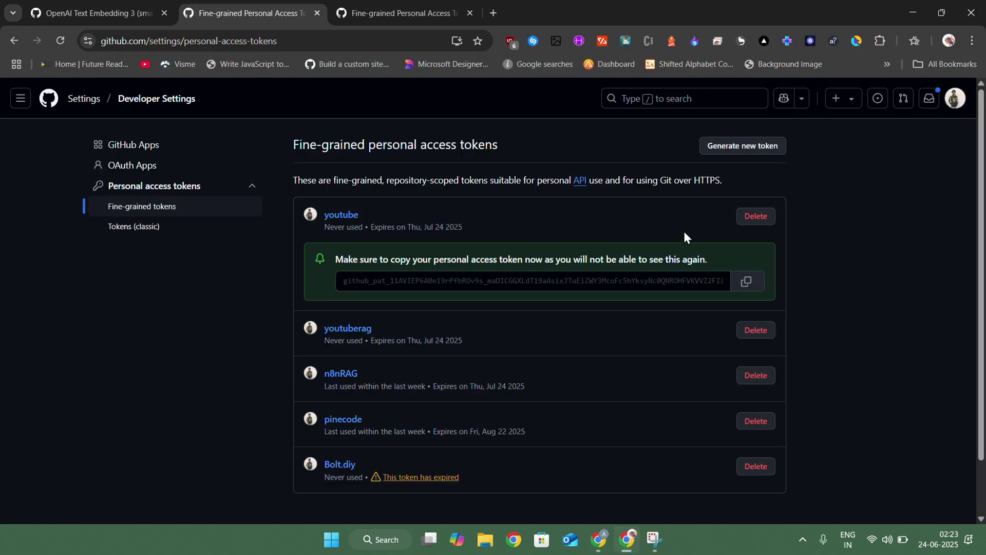
pyautogui.click(748, 282)
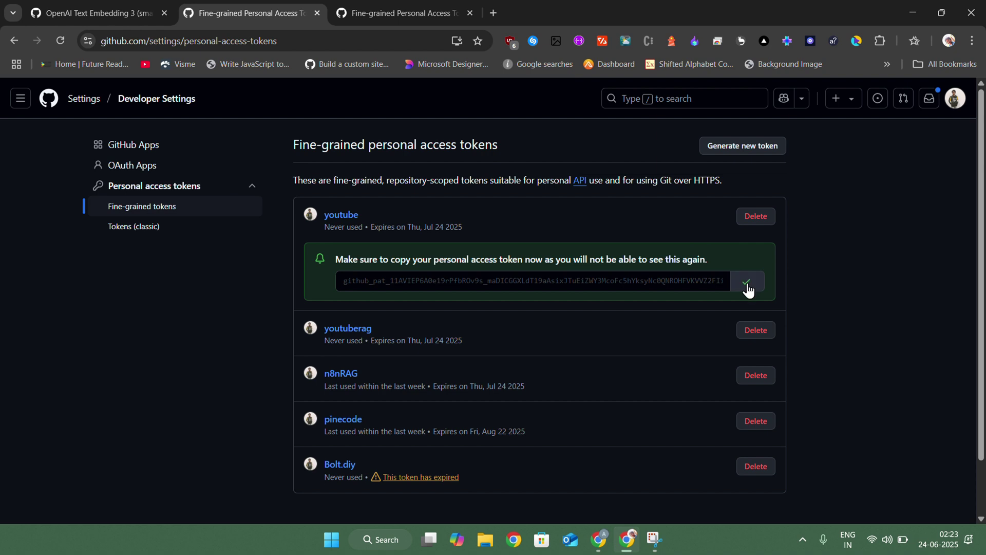
pyautogui.click(603, 542)
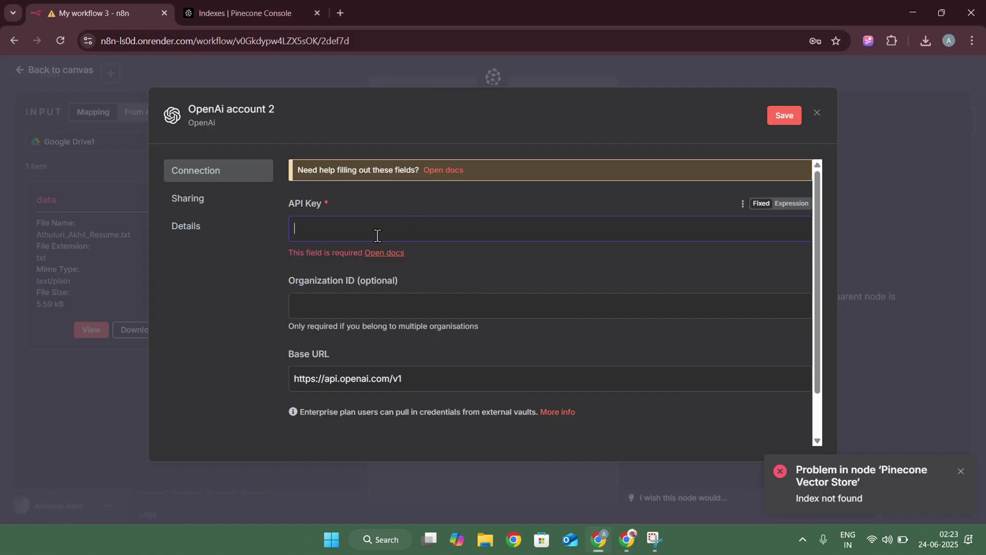
pyautogui.hotkey('ctrl', 'v')
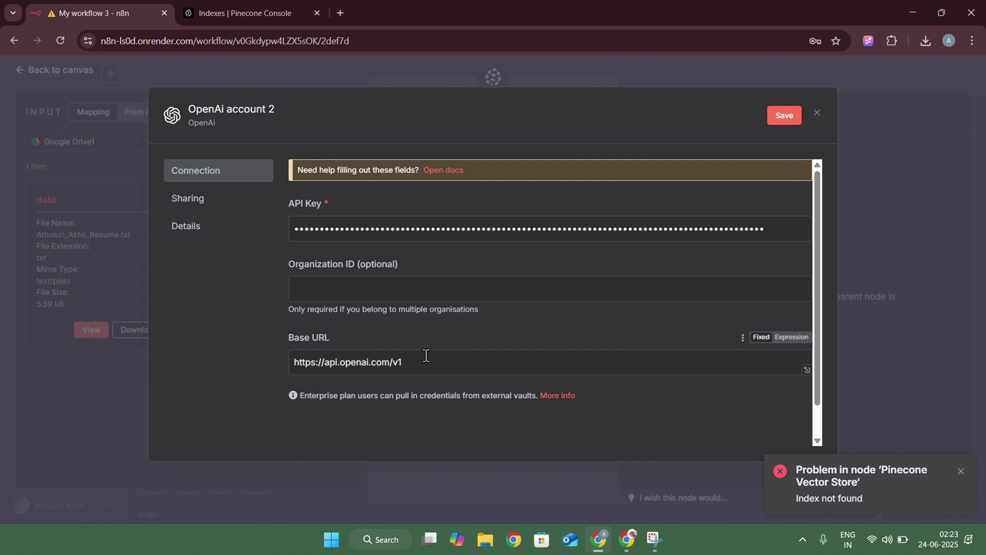
# Clear the credential's Base URL field
pyautogui.click(426, 360)
pyautogui.hotkey('ctrl', 'a')
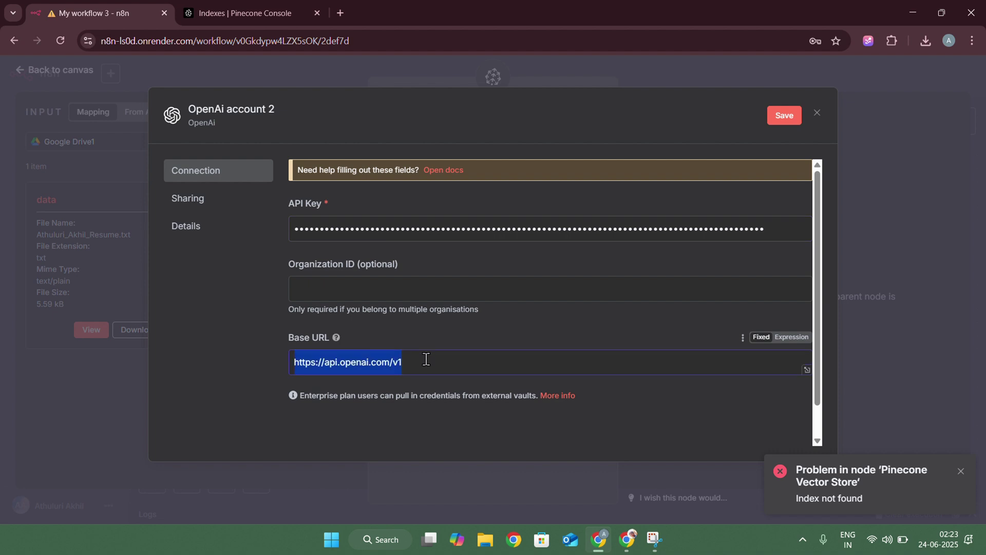
pyautogui.press('BackSpace')
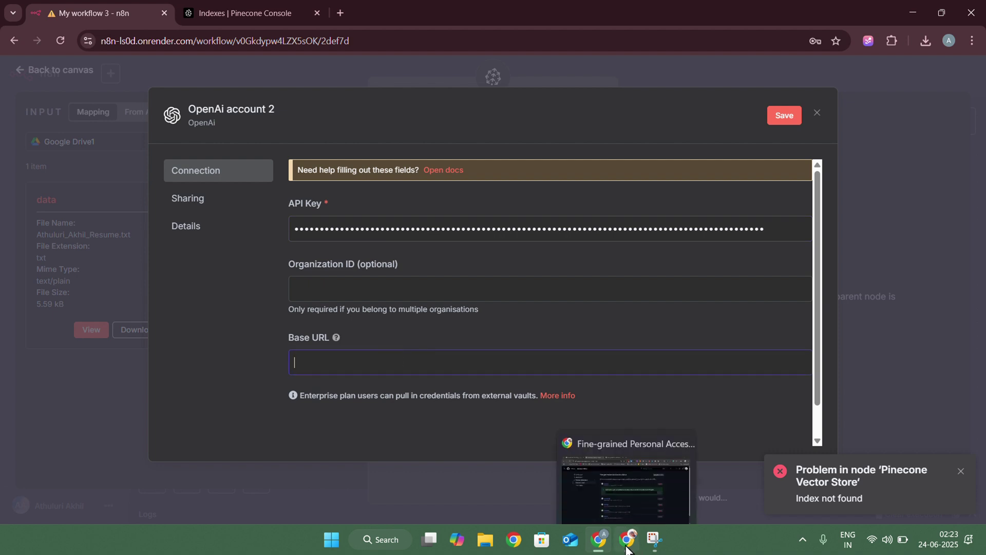
pyautogui.click(591, 478)
pyautogui.click(112, 10)
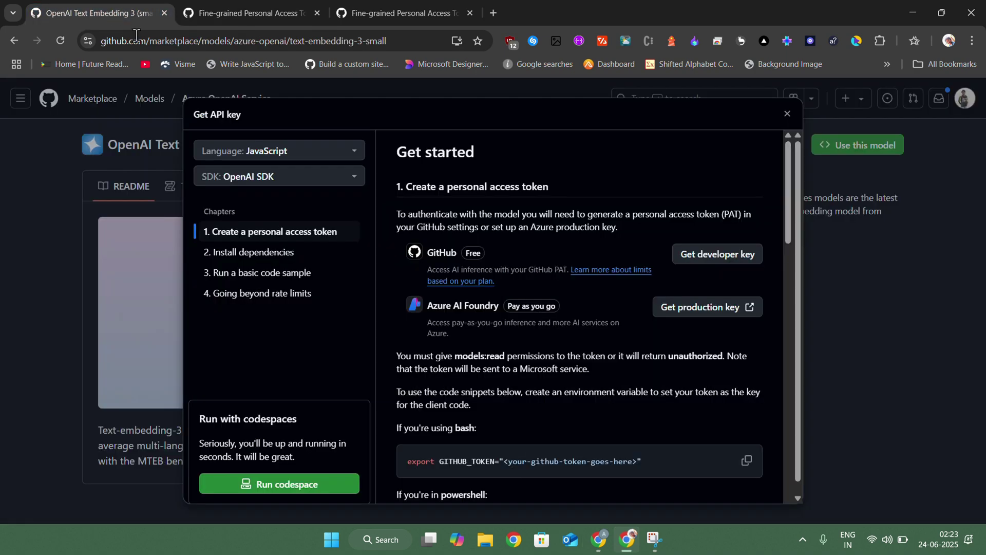
pyautogui.scroll(-5, 498, 336)
pyautogui.scroll(-5, 499, 338)
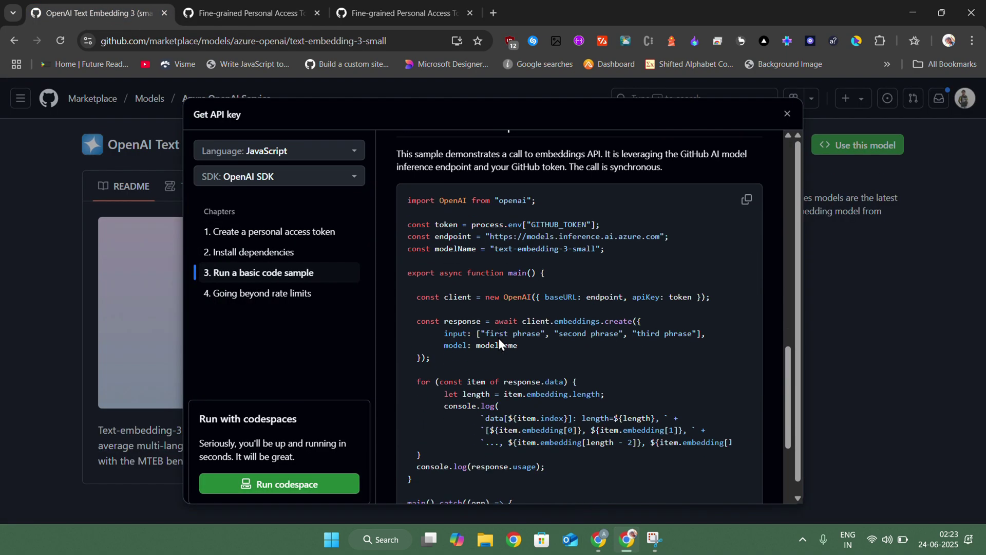
pyautogui.scroll(5, 558, 239)
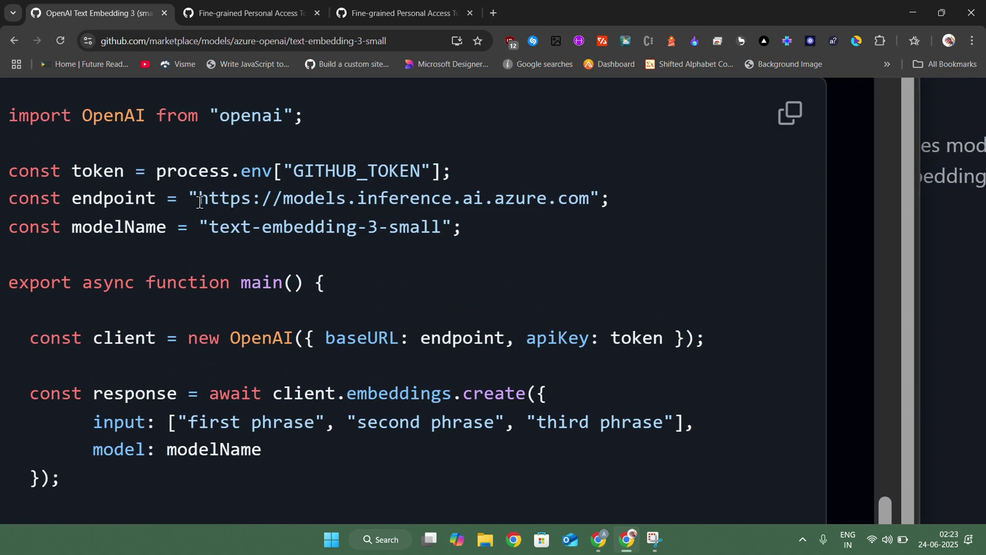
pyautogui.moveTo(200, 202); pyautogui.dragTo(588, 197)
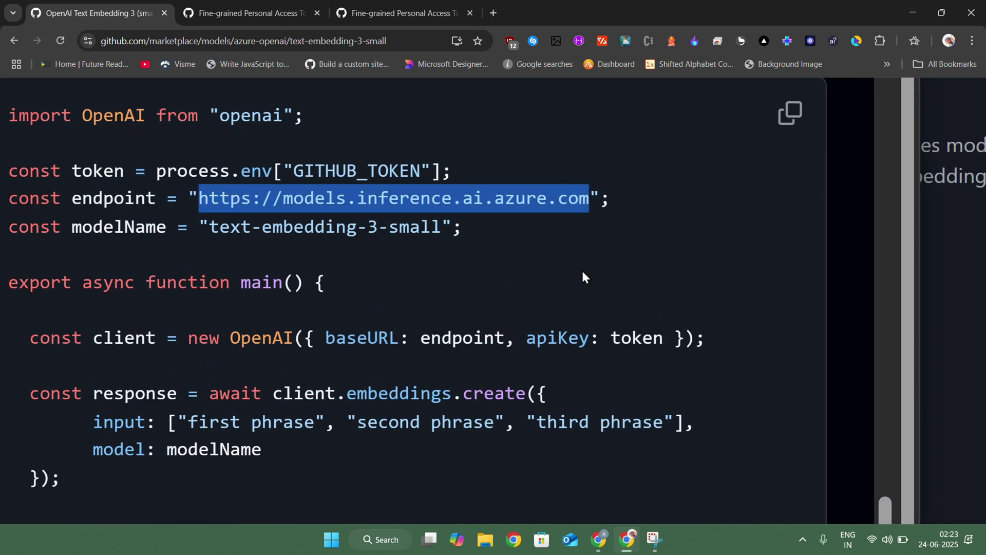
pyautogui.click(596, 538)
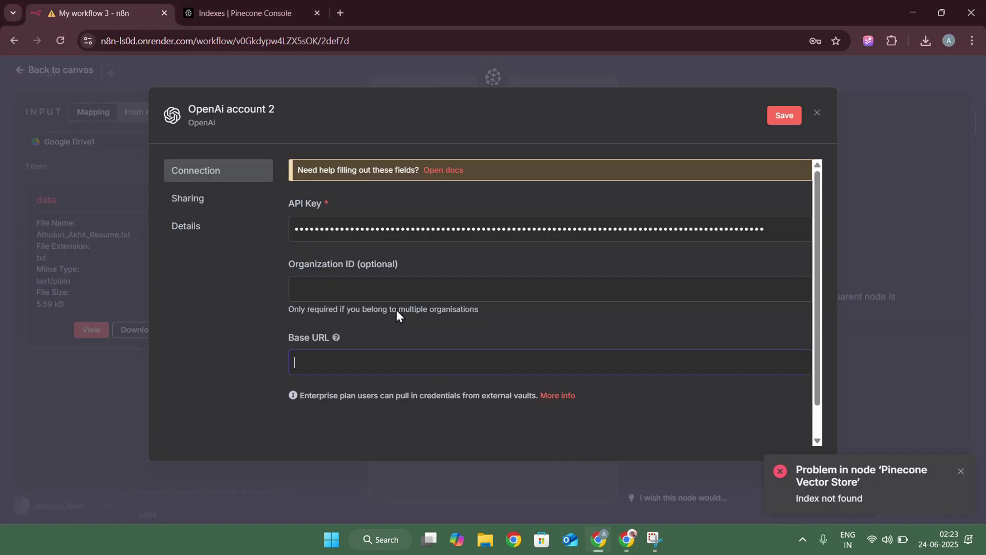
pyautogui.click(369, 362)
pyautogui.hotkey('ctrl', 'v')
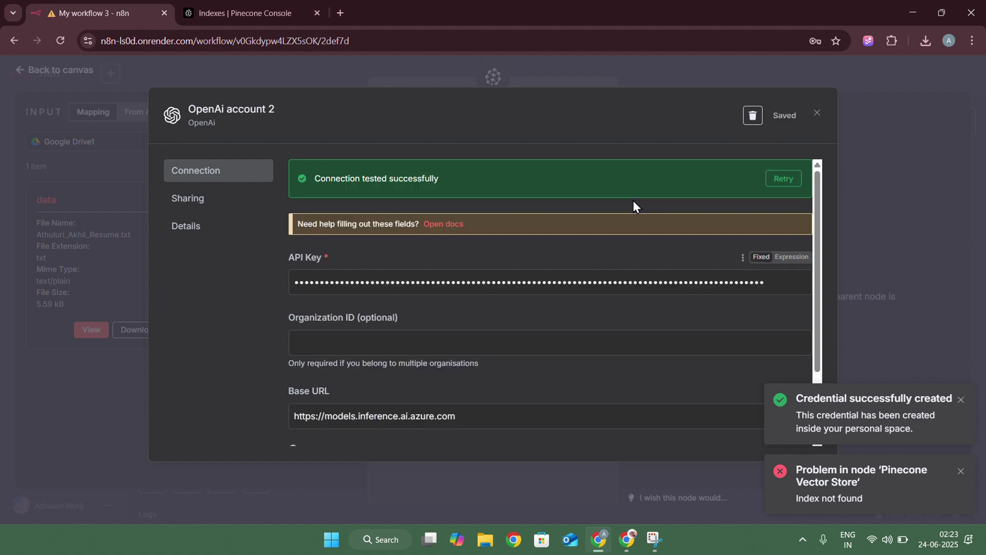
pyautogui.click(817, 114)
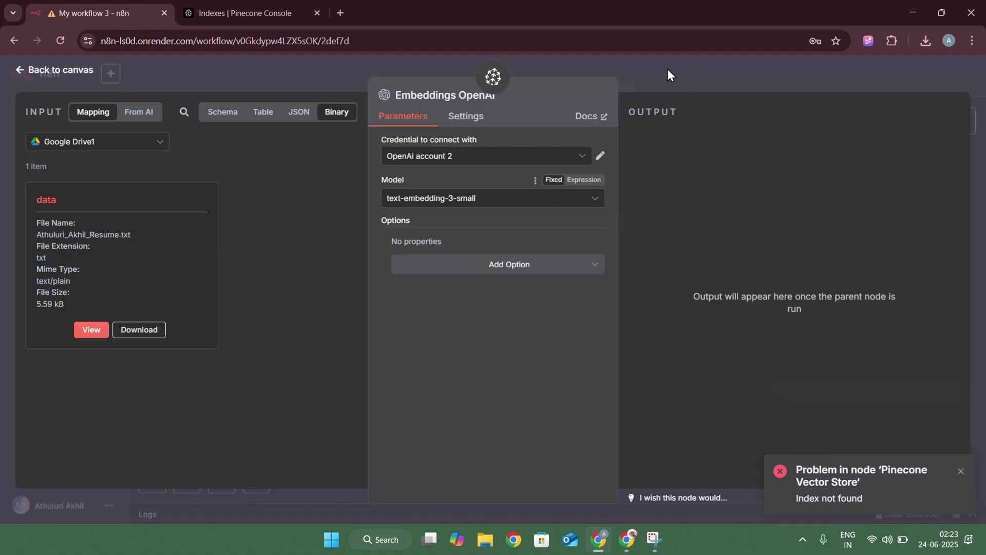
pyautogui.click(692, 85)
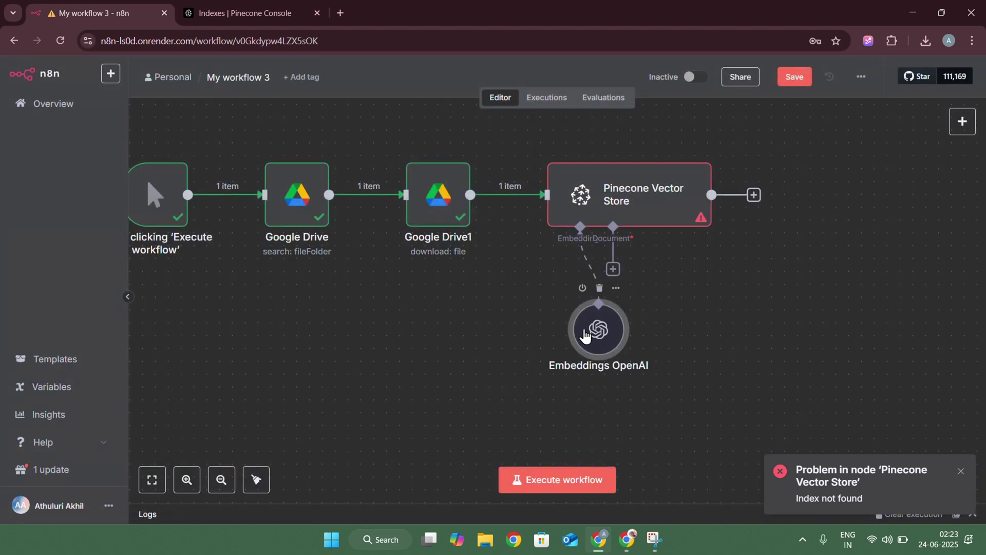
pyautogui.moveTo(509, 317); pyautogui.dragTo(496, 317)
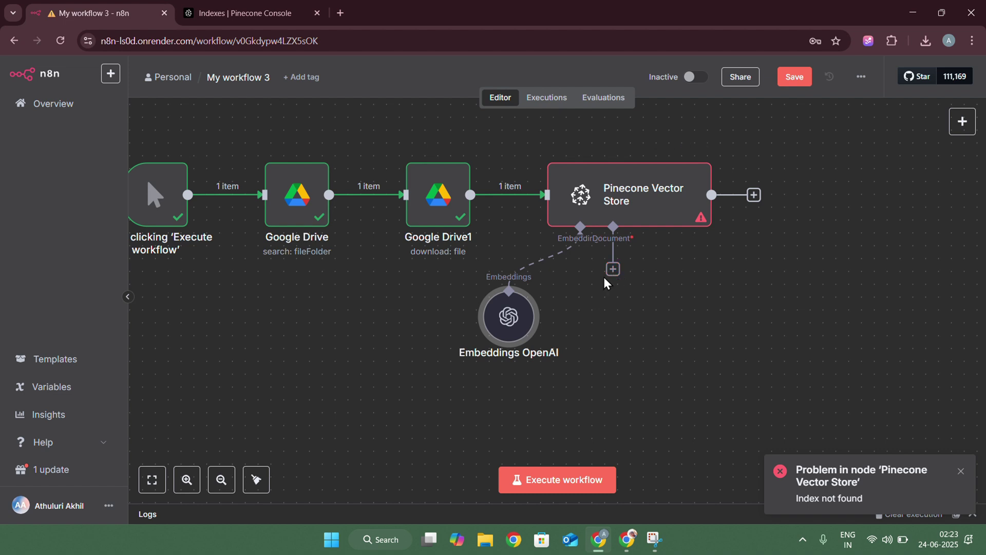
# Add a Default Data Loader with Binary data and Simple text splitting, then arrange the nodes
pyautogui.click(614, 270)
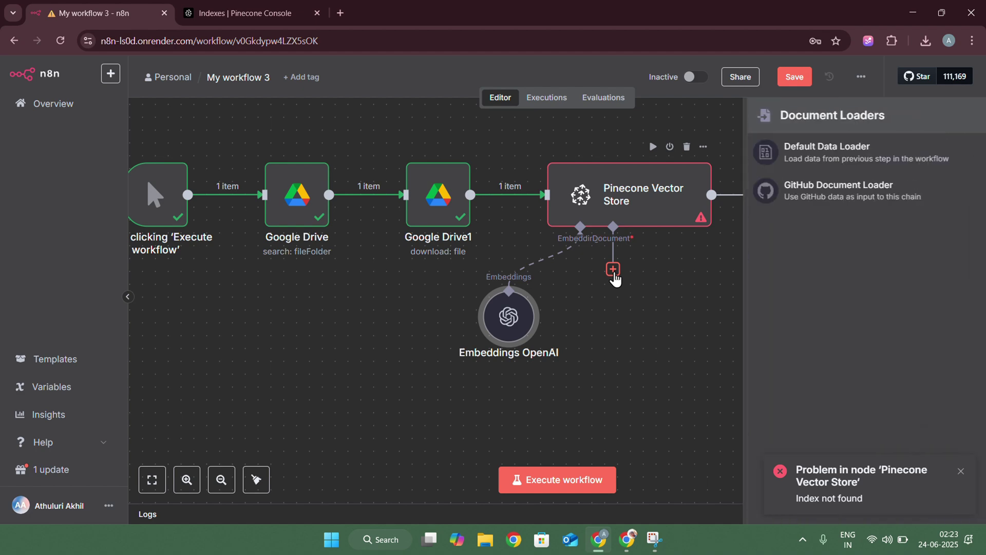
pyautogui.click(807, 151)
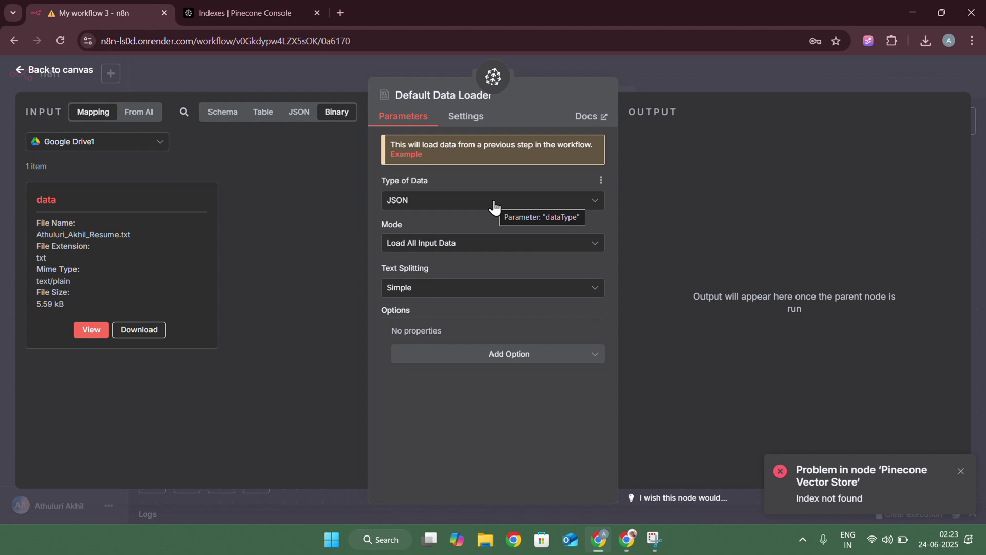
pyautogui.click(493, 207)
pyautogui.click(437, 269)
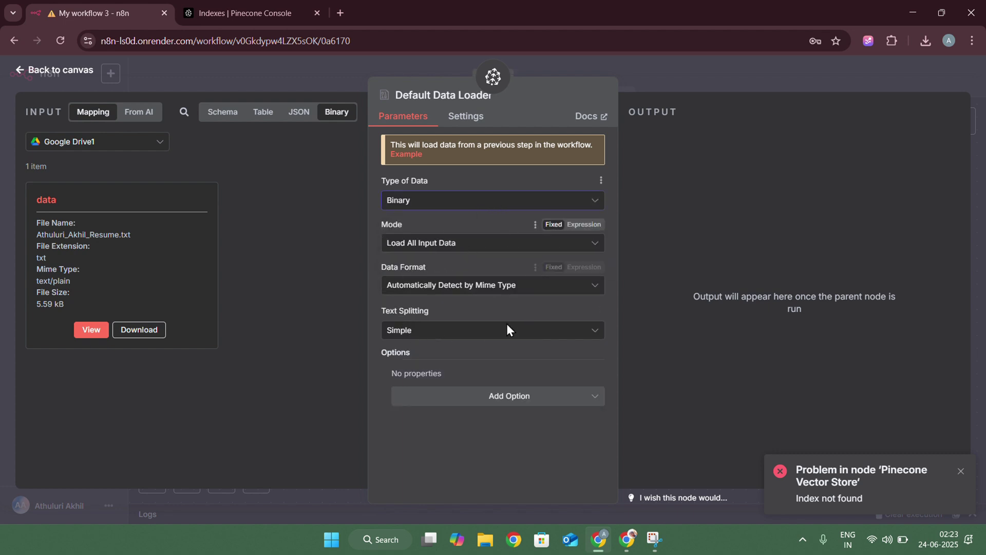
pyautogui.click(429, 339)
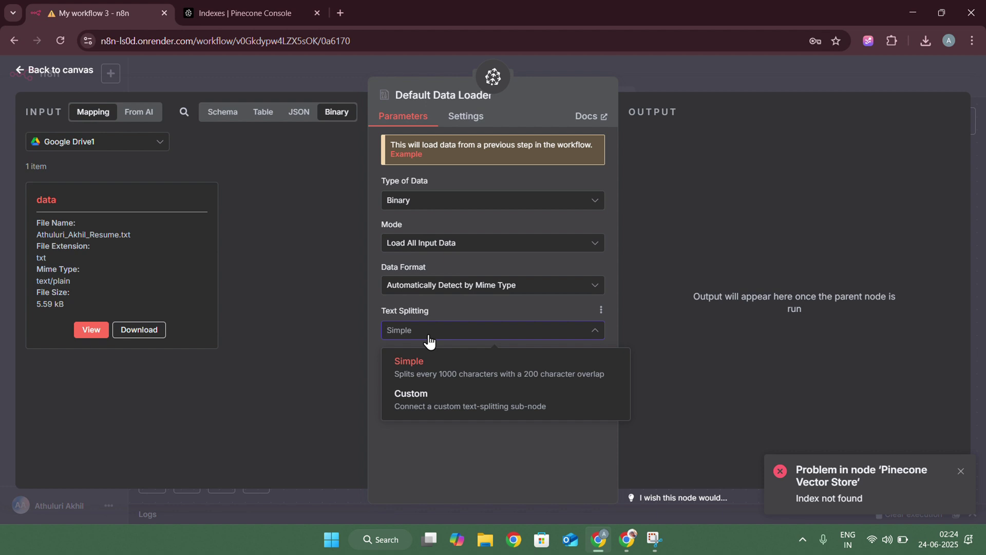
pyautogui.click(411, 367)
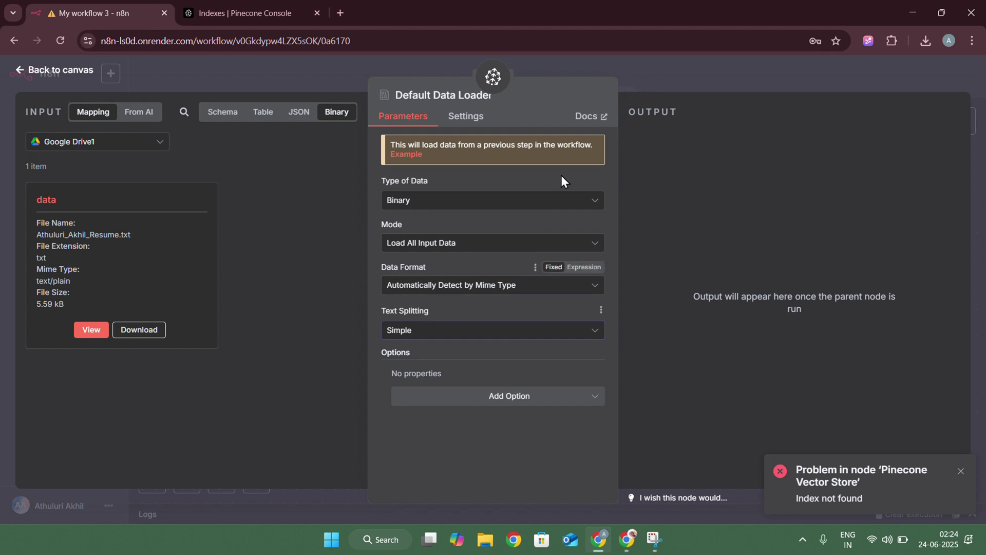
pyautogui.click(654, 77)
pyautogui.moveTo(668, 334); pyautogui.dragTo(680, 308)
pyautogui.moveTo(510, 319); pyautogui.dragTo(511, 306)
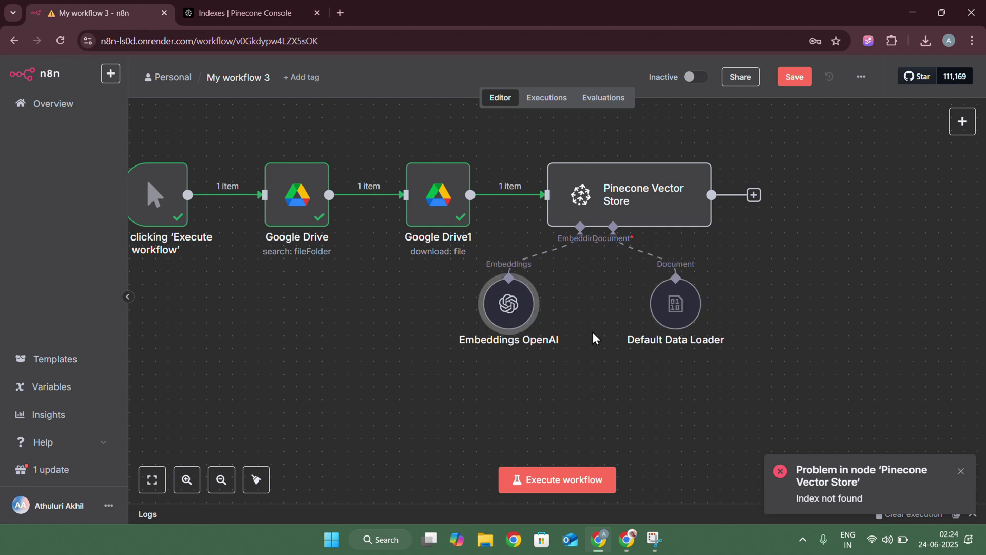
# Run the whole workflow so the resume is embedded and Pinecone Vector Store outputs 7 items
pyautogui.click(576, 478)
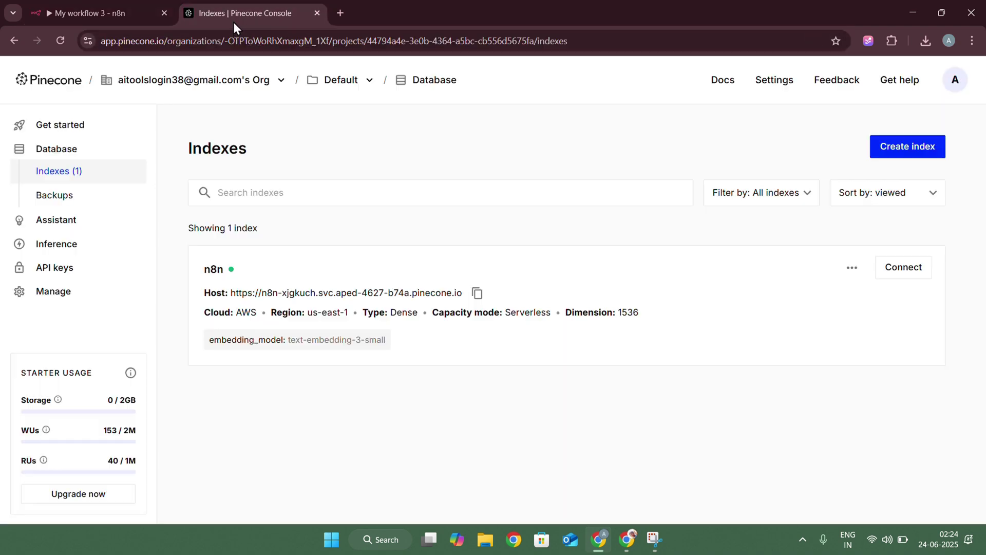
# Check the 7 stored resume chunks in Pinecone's n8n index, then return to n8n
pyautogui.click(234, 20)
pyautogui.click(301, 291)
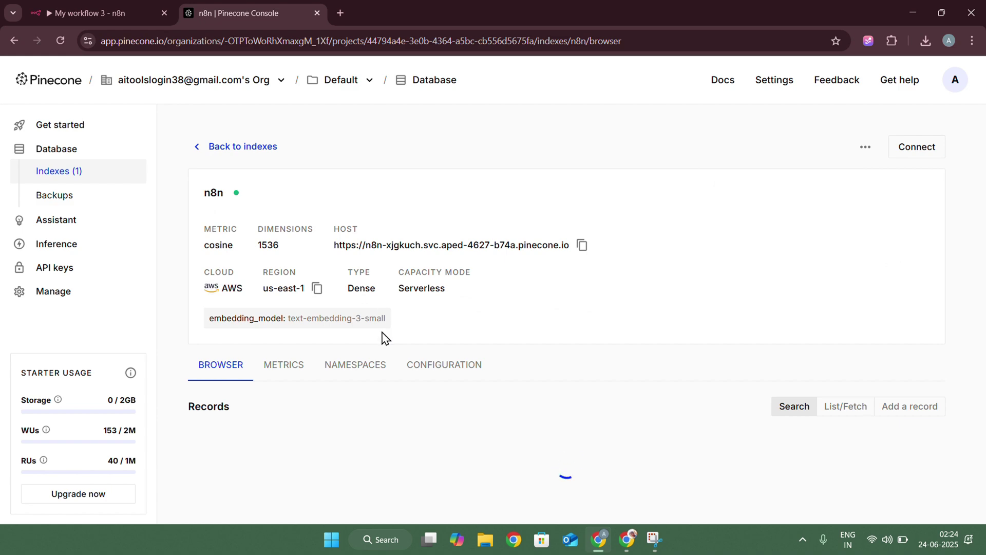
pyautogui.scroll(-7, 382, 337)
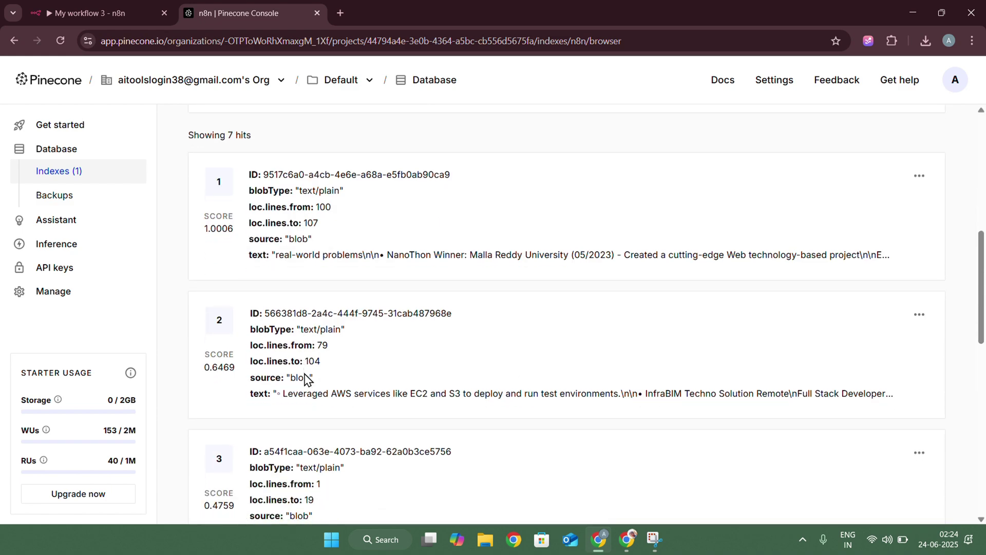
pyautogui.scroll(-10, 307, 380)
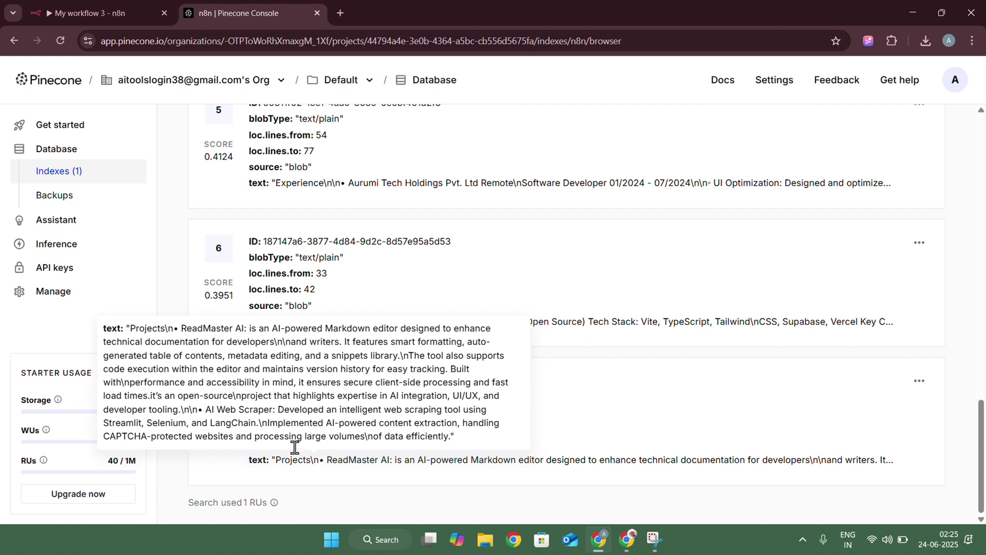
pyautogui.click(86, 16)
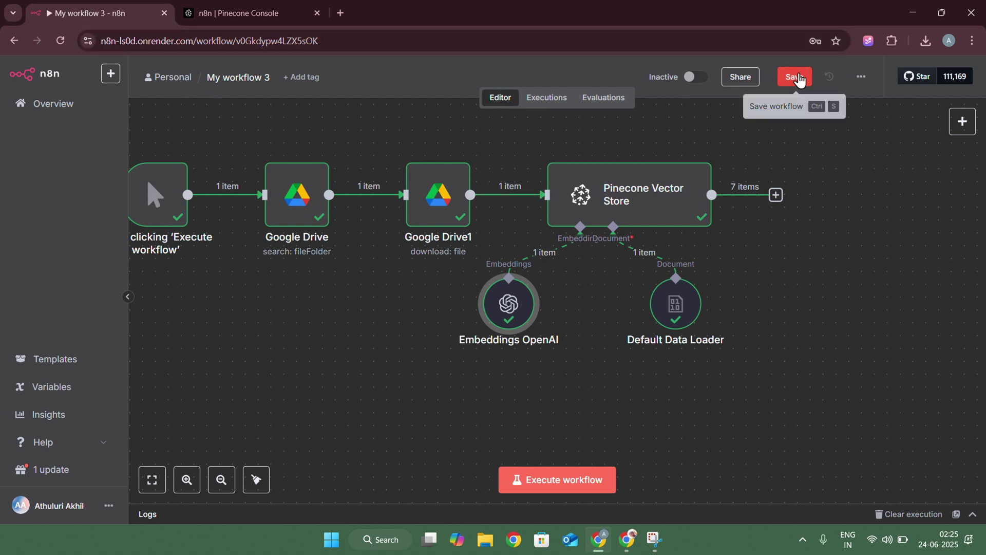
# Save My workflow 3 and start a new Personal workflow with an On chat message trigger
pyautogui.click(795, 77)
pyautogui.click(149, 78)
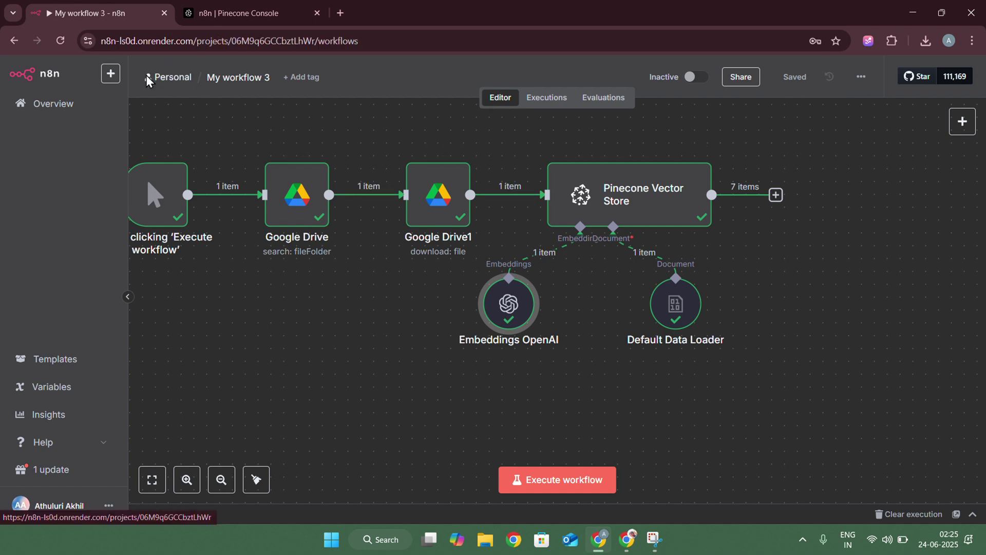
pyautogui.click(878, 82)
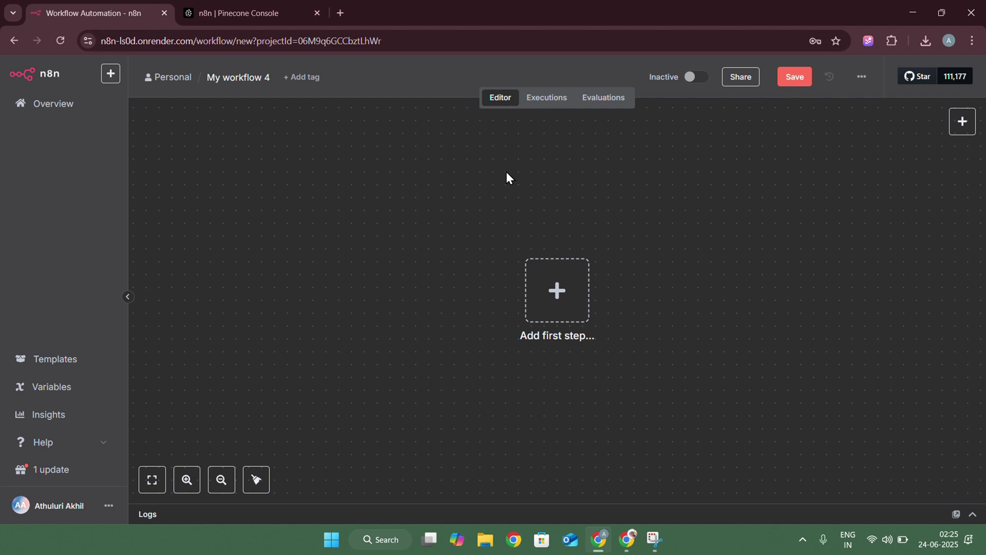
pyautogui.click(557, 290)
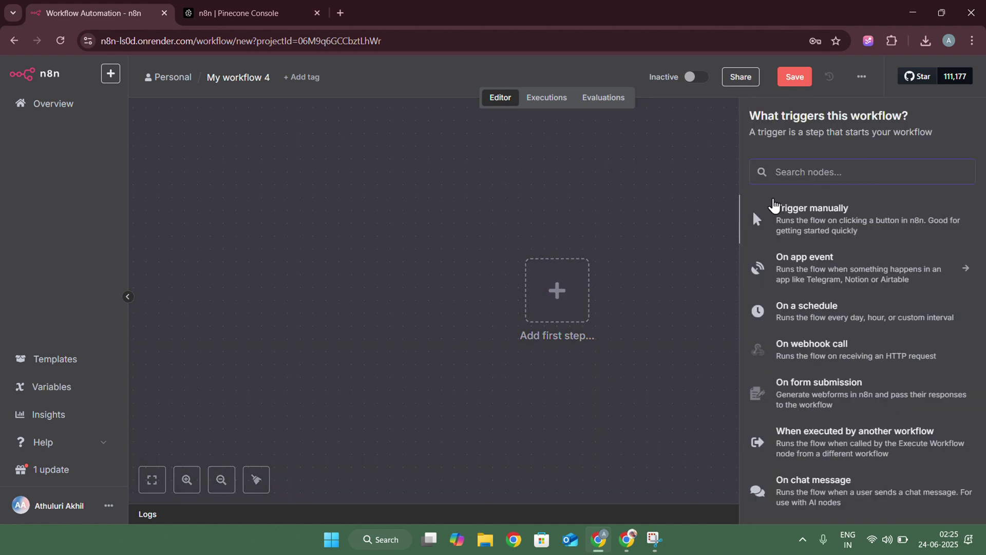
pyautogui.click(785, 491)
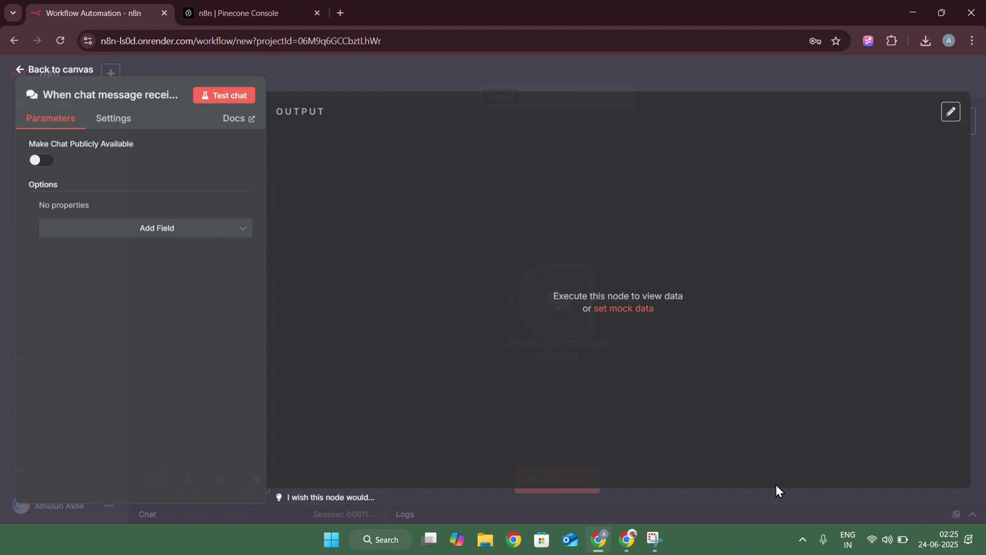
pyautogui.click(358, 81)
# Connect an AI Agent node after the chat trigger
pyautogui.moveTo(519, 308); pyautogui.dragTo(353, 252)
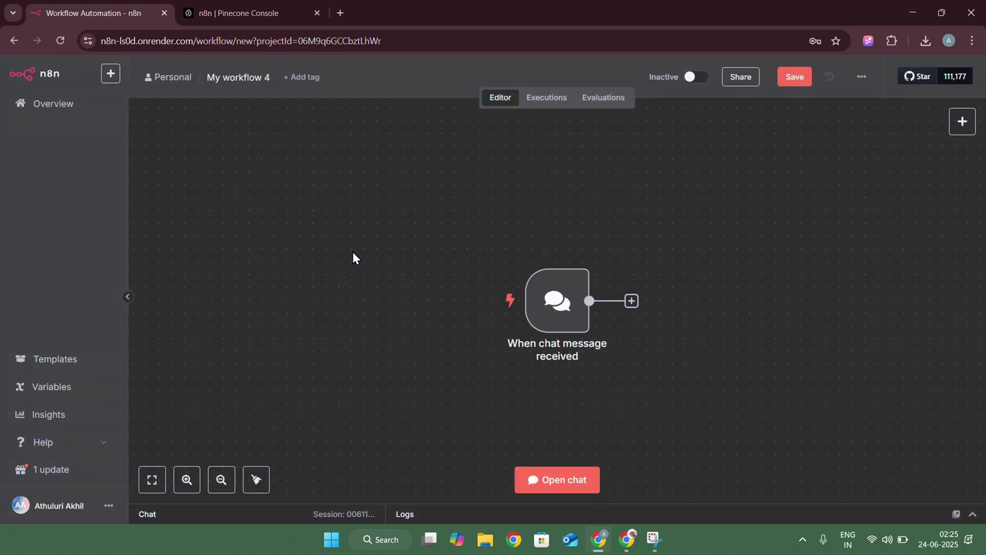
pyautogui.hscroll(5, 648, 328)
pyautogui.scroll(-3, 648, 328)
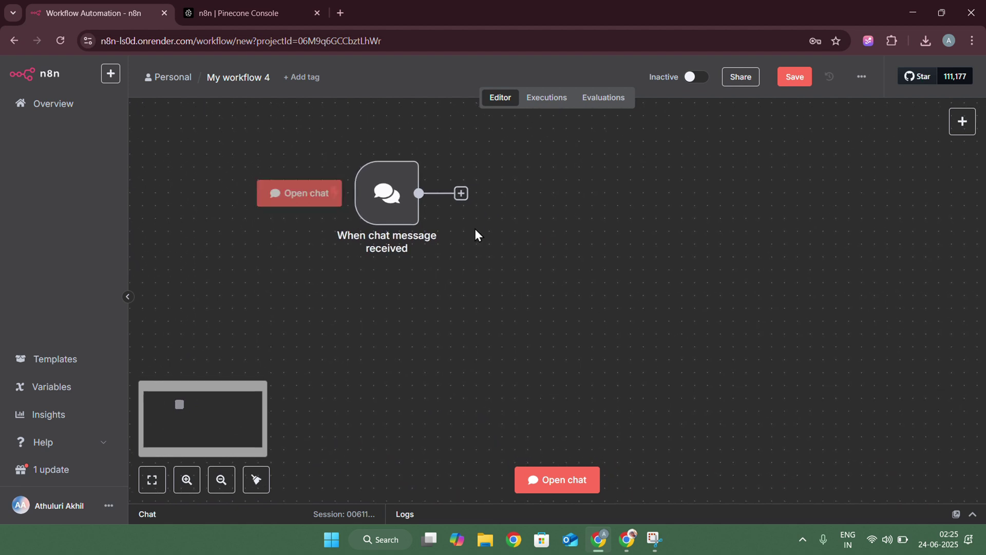
pyautogui.click(461, 193)
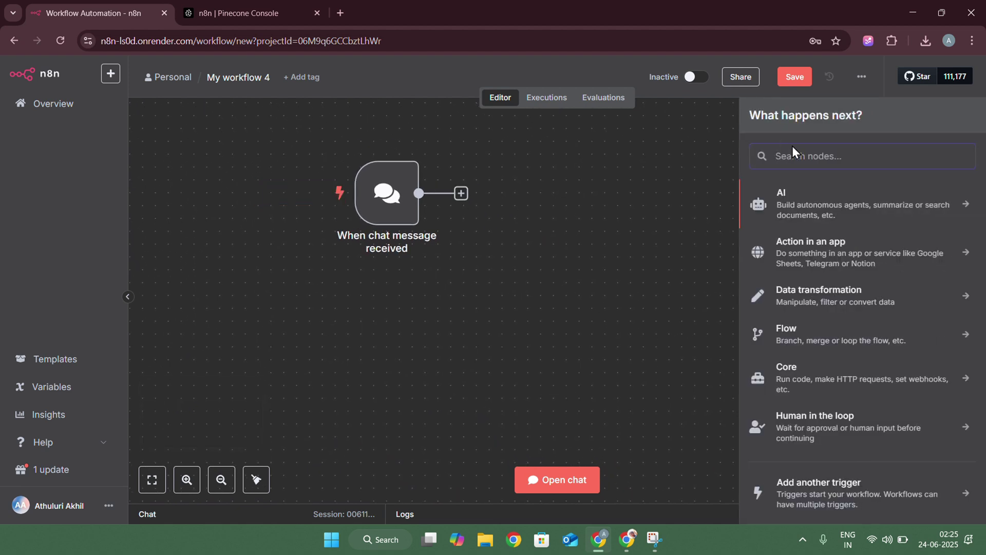
pyautogui.write('ai agen')
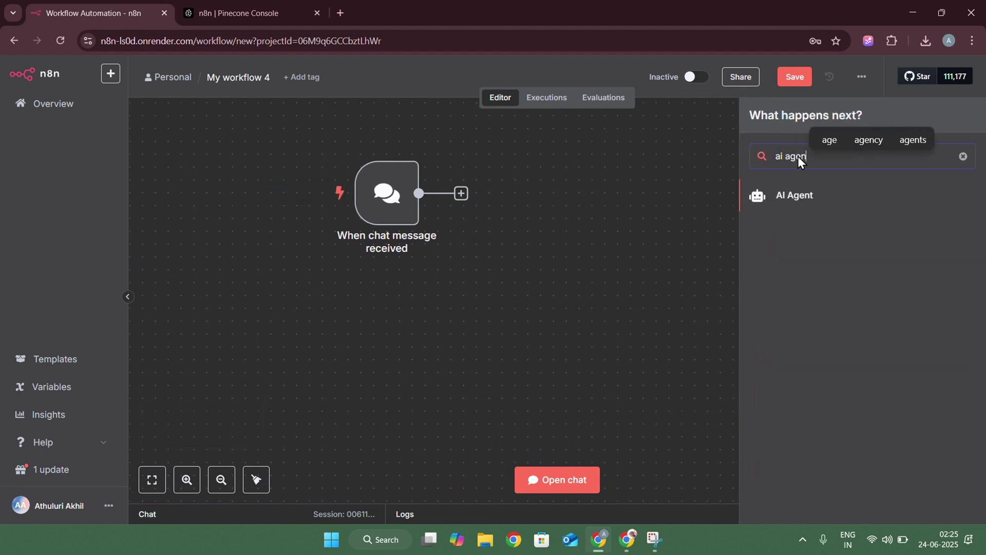
pyautogui.write('t')
pyautogui.click(796, 197)
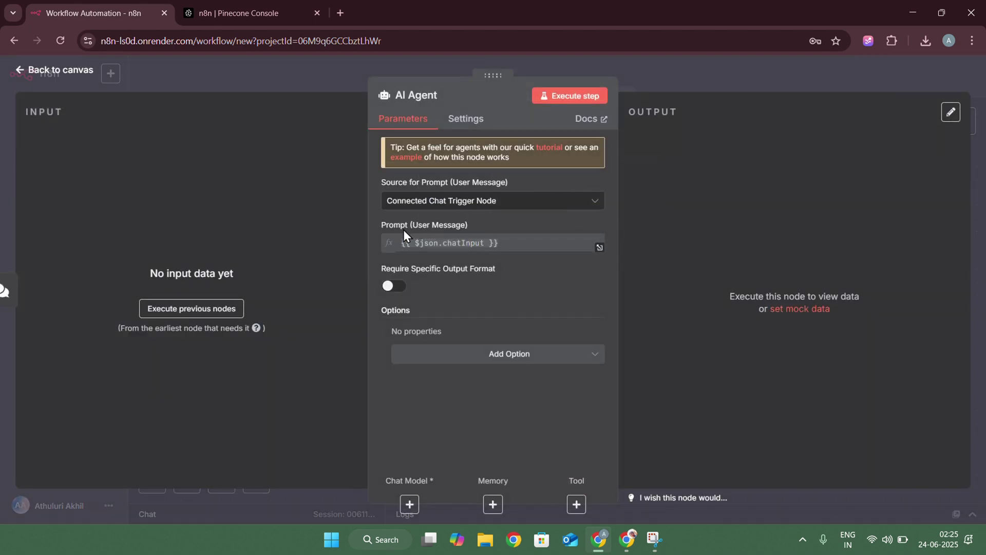
pyautogui.click(665, 76)
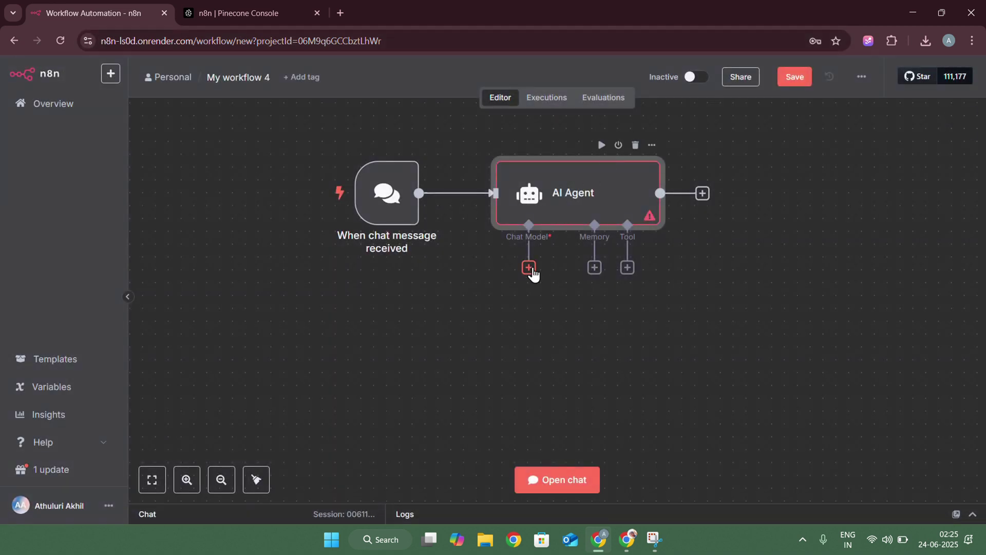
# Attach an OpenAI Chat Model (gpt-4.1-mini) to the AI Agent and place it below
pyautogui.click(528, 267)
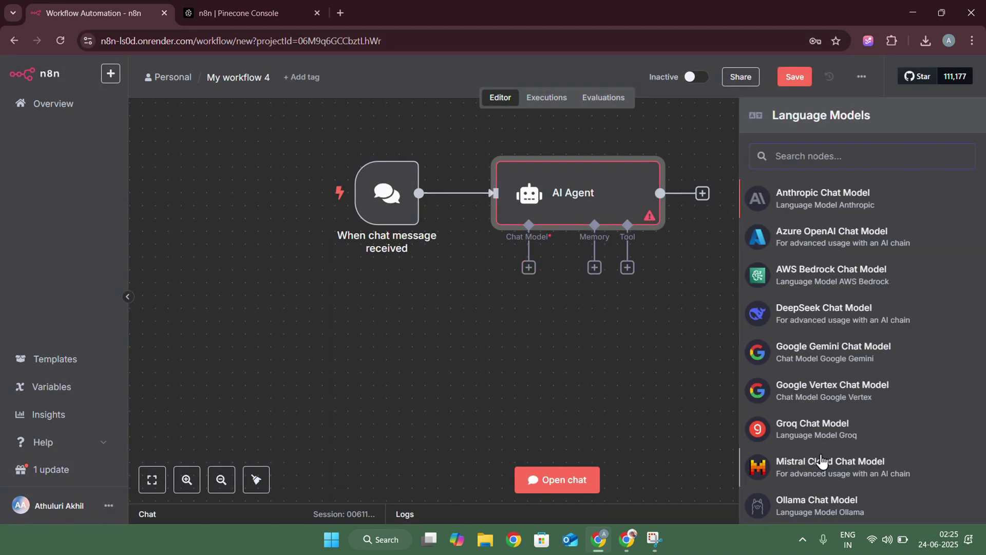
pyautogui.scroll(-3, 824, 469)
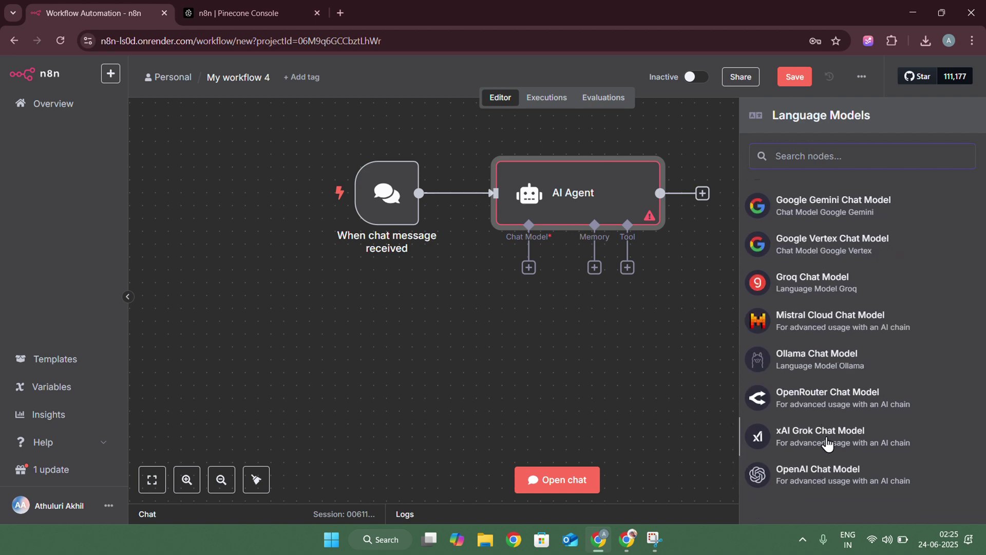
pyautogui.click(832, 475)
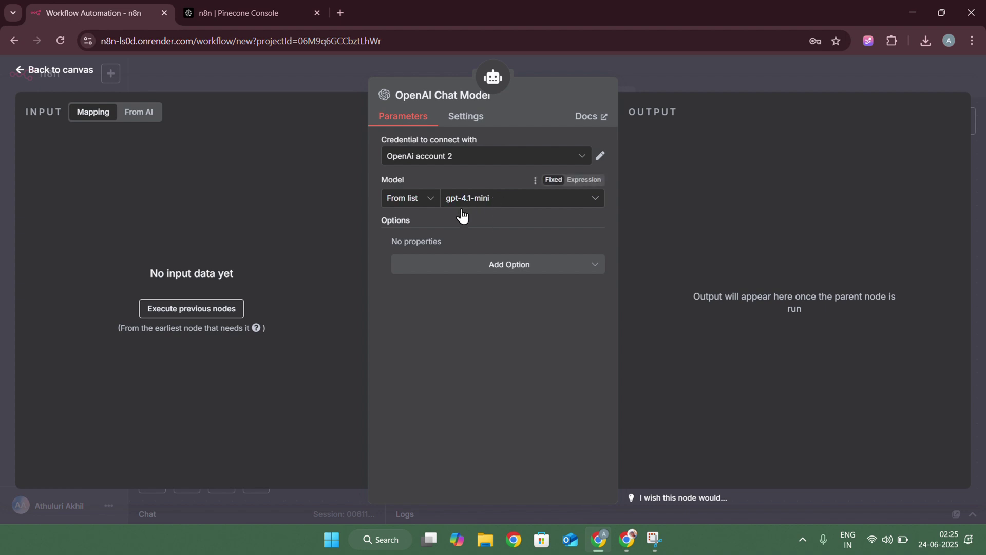
pyautogui.click(679, 88)
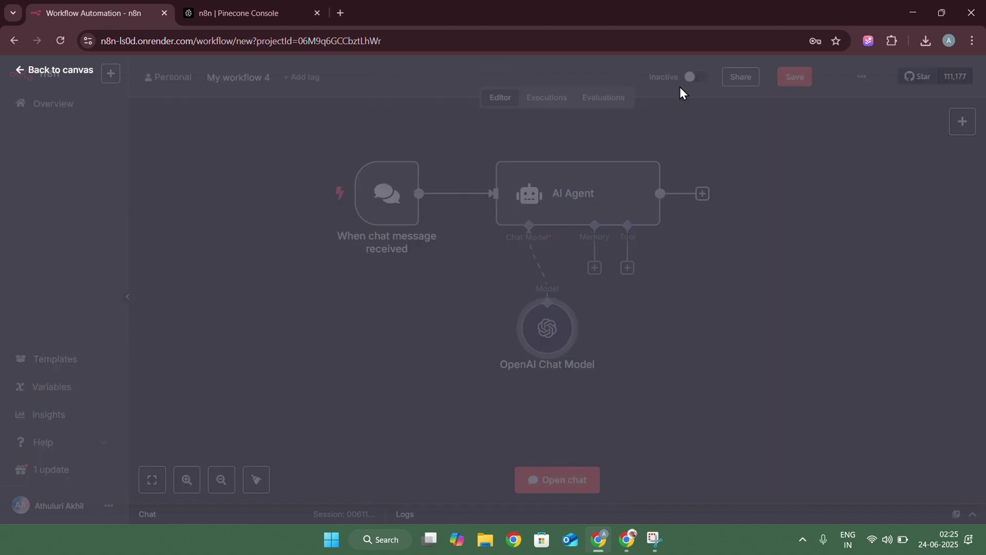
pyautogui.moveTo(546, 339); pyautogui.dragTo(444, 327)
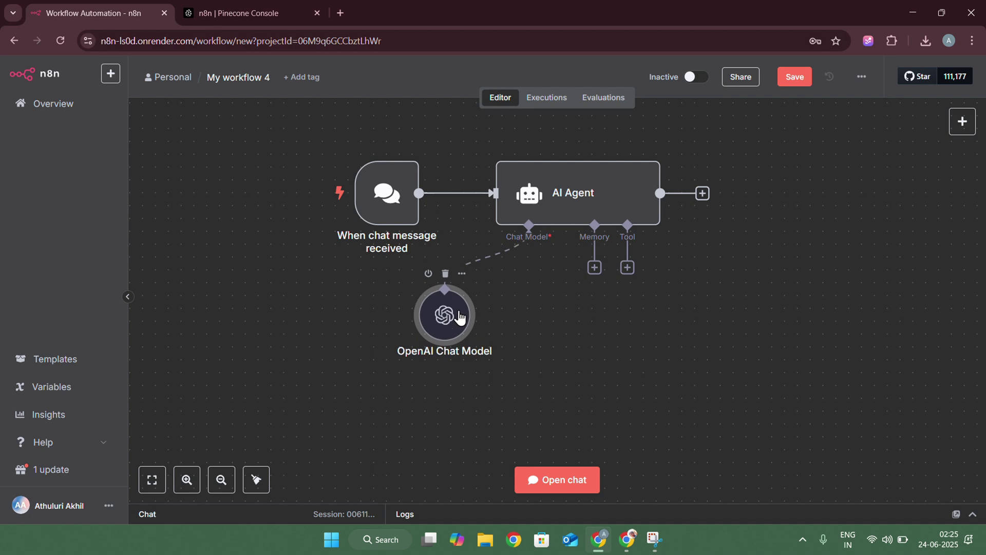
# Attach a Simple Memory with context window 5 to the agent and tidy its position
pyautogui.click(595, 267)
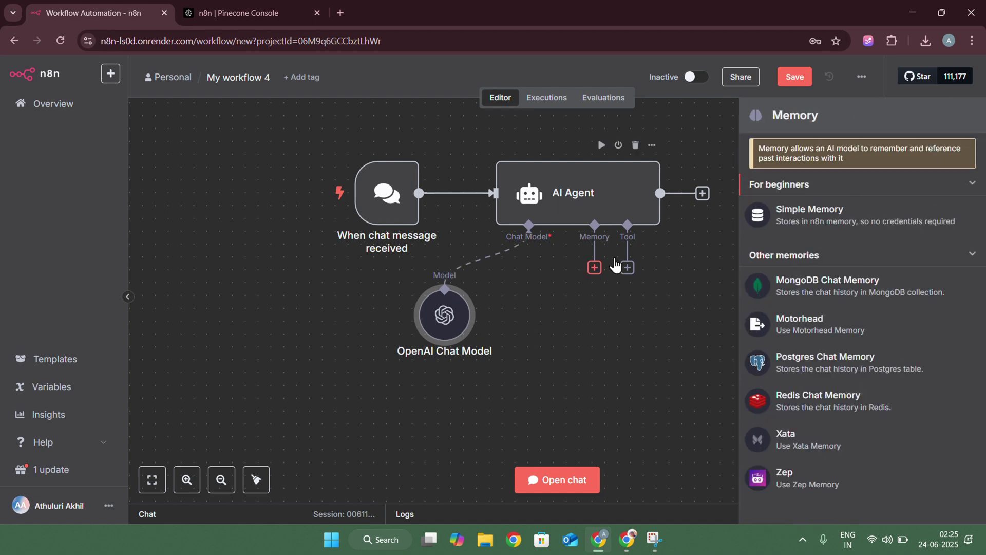
pyautogui.click(798, 212)
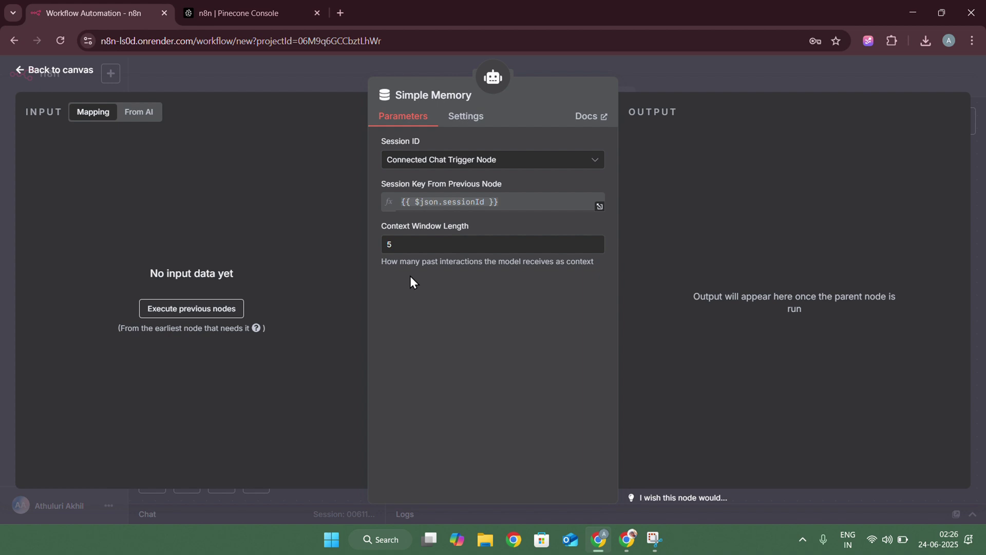
pyautogui.click(663, 100)
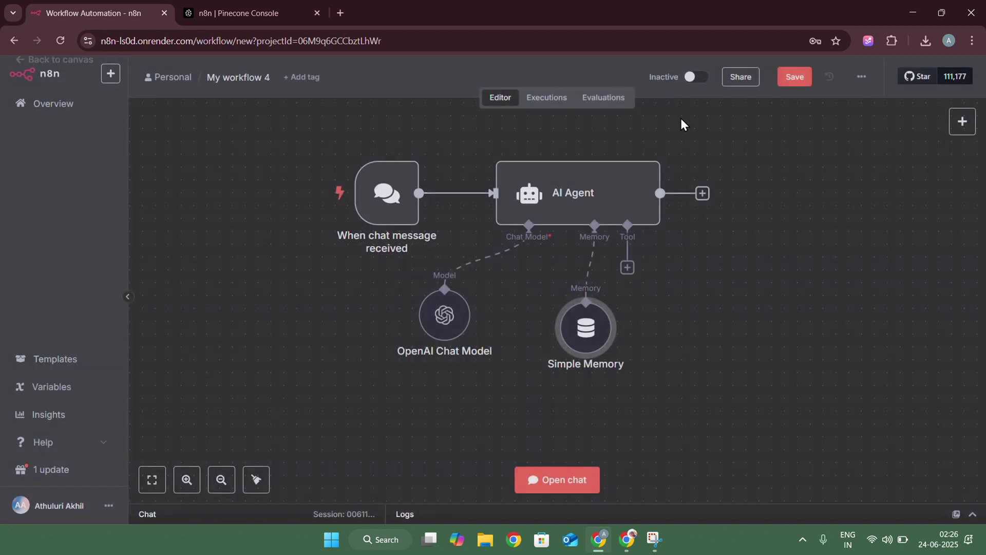
pyautogui.moveTo(559, 333); pyautogui.dragTo(534, 320)
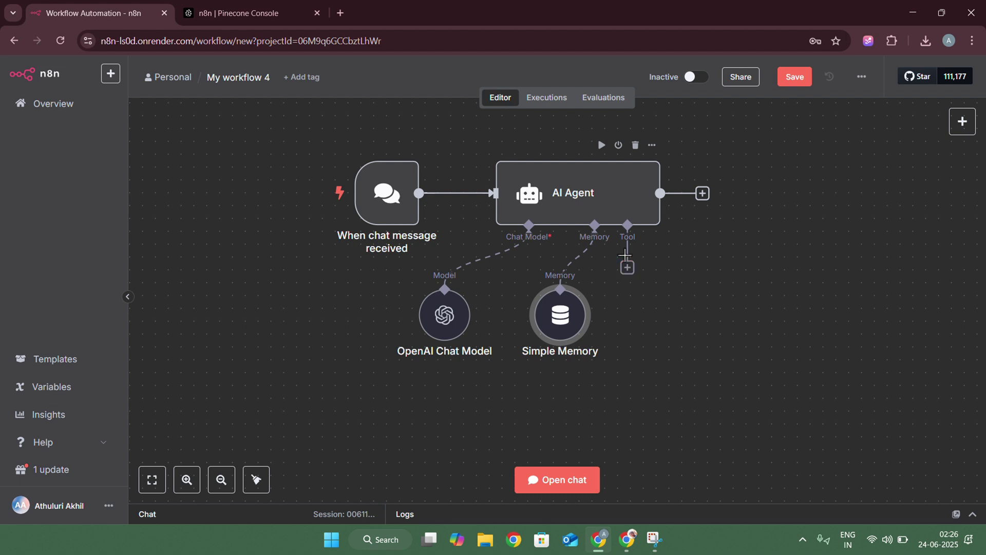
# Add a Vector Store Question Answer Tool describing the resume's skills, projects and experience
pyautogui.click(628, 271)
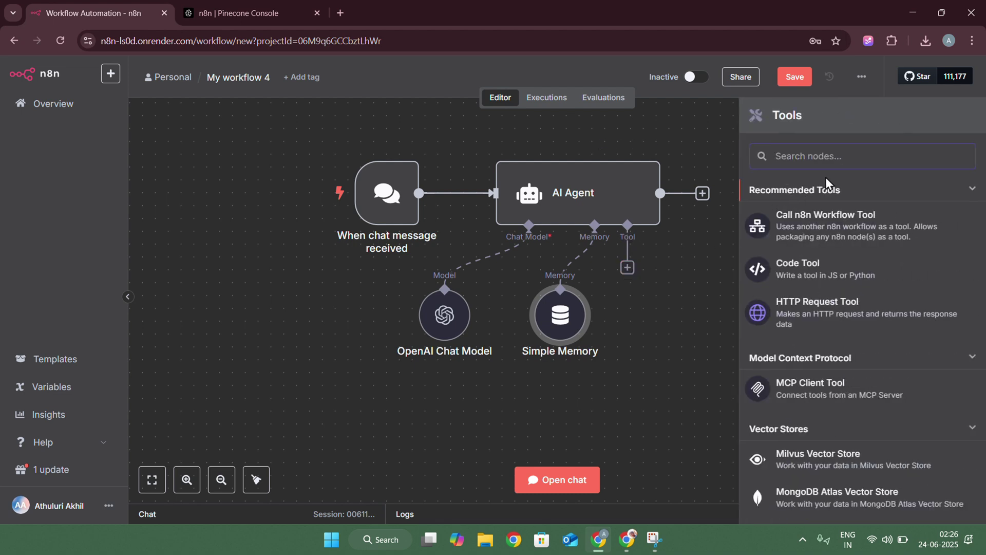
pyautogui.write('ans')
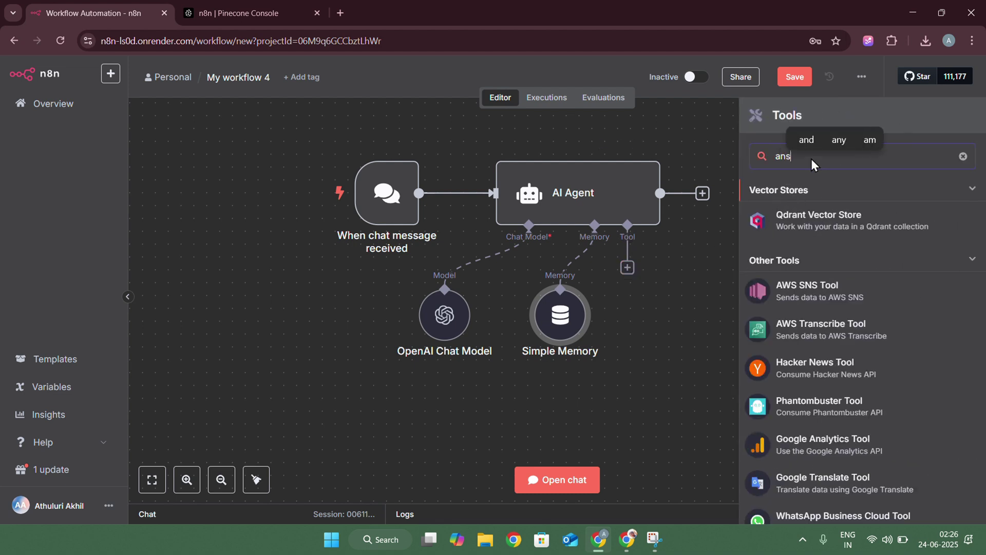
pyautogui.write('wer')
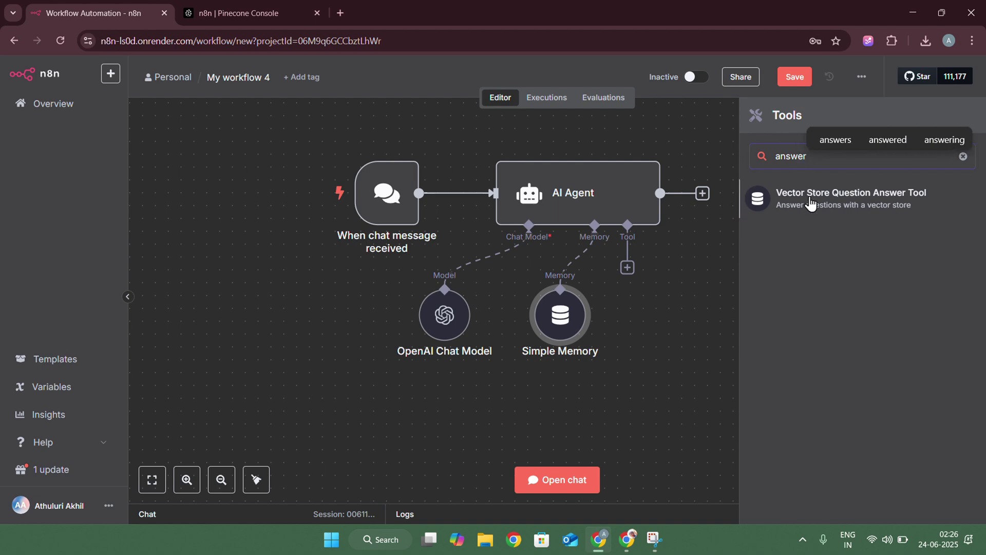
pyautogui.click(812, 204)
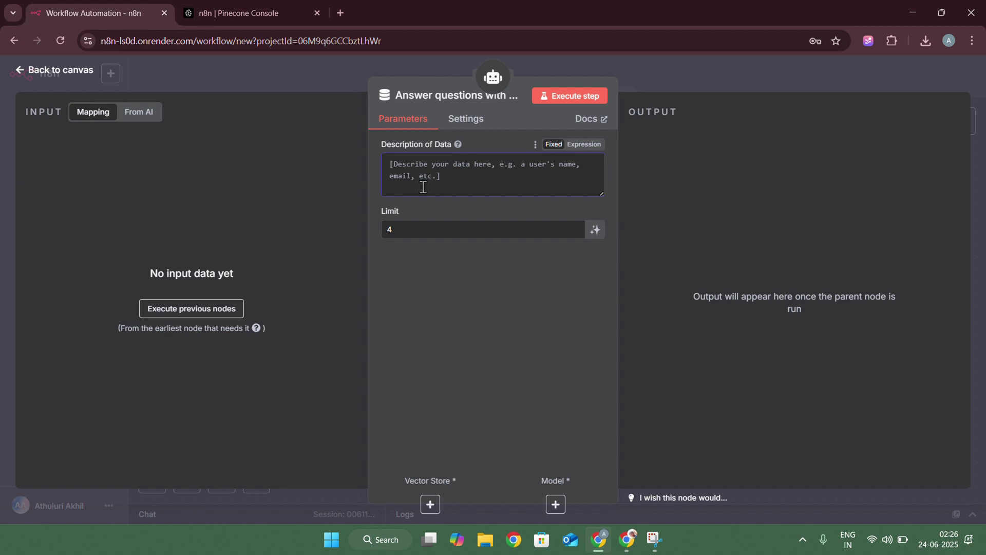
pyautogui.press('super+v')
pyautogui.scroll(-6, 439, 356)
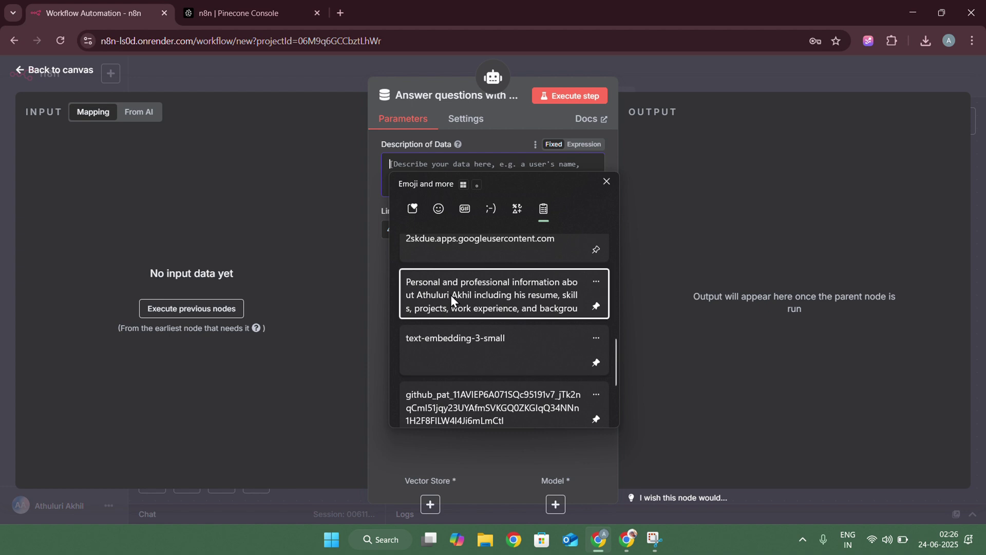
pyautogui.click(451, 295)
pyautogui.scroll(2, 423, 173)
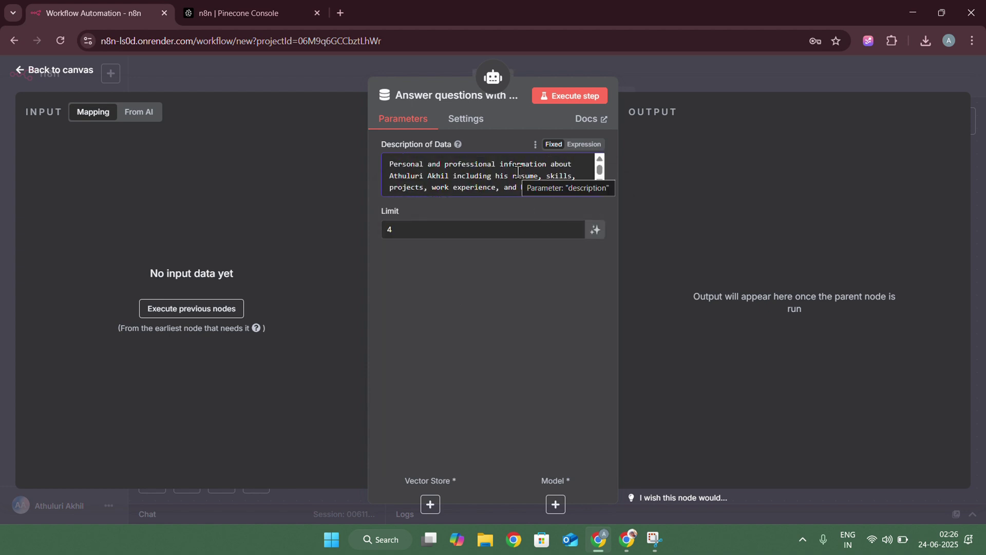
pyautogui.scroll(-2, 529, 175)
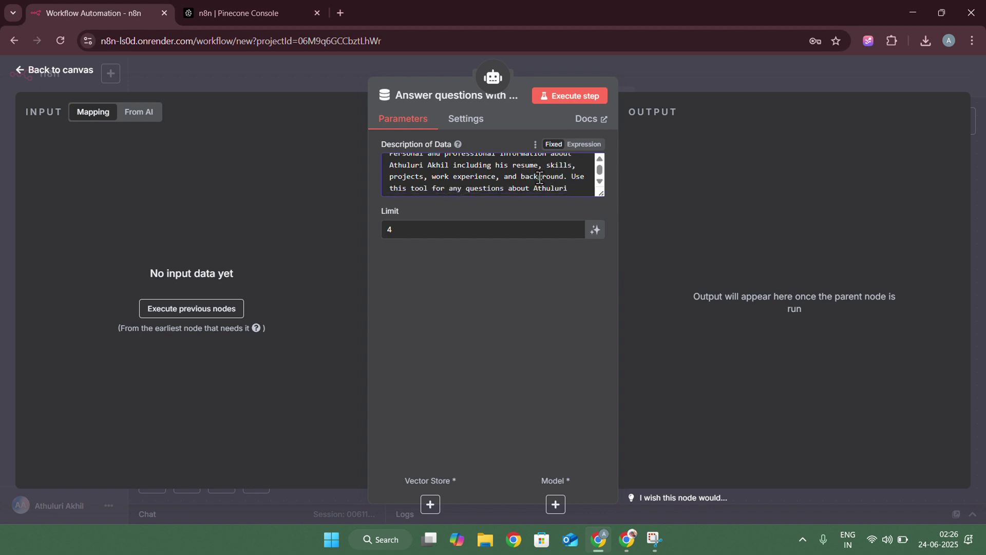
pyautogui.scroll(-2, 540, 177)
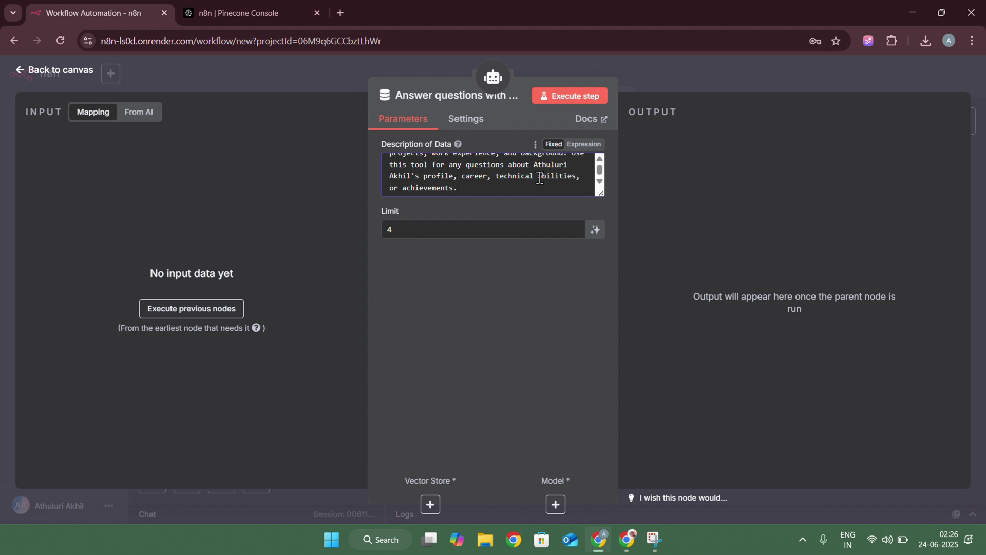
pyautogui.click(640, 76)
# Feed the answer tool from a Pinecone Vector Store using the n8n index
pyautogui.moveTo(632, 315); pyautogui.dragTo(659, 300)
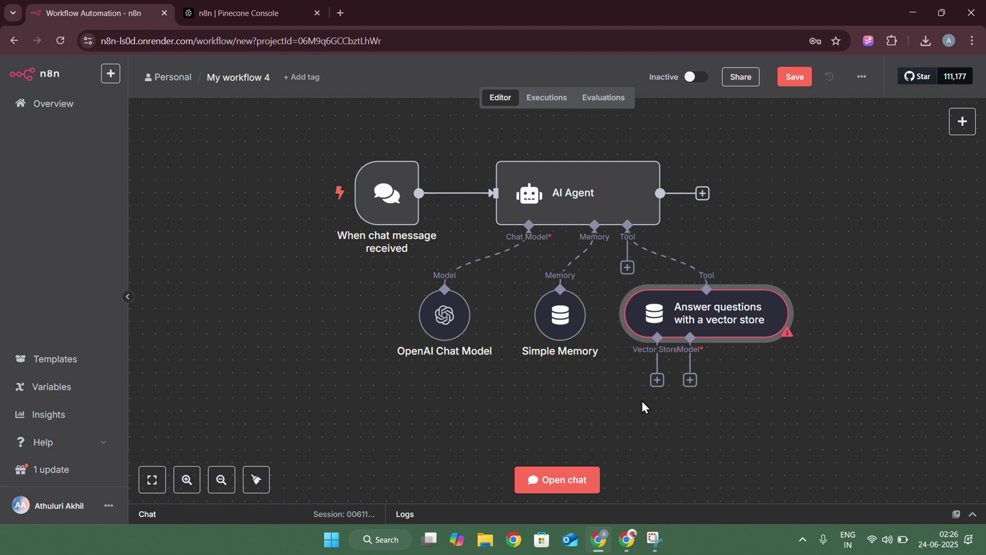
pyautogui.scroll(-1, 632, 418)
pyautogui.hscroll(1, 632, 418)
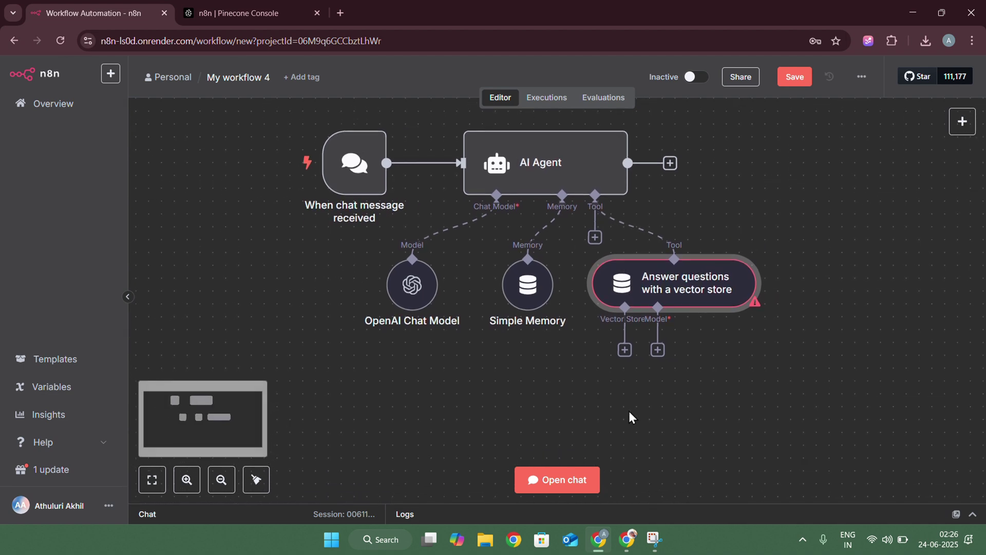
pyautogui.click(624, 350)
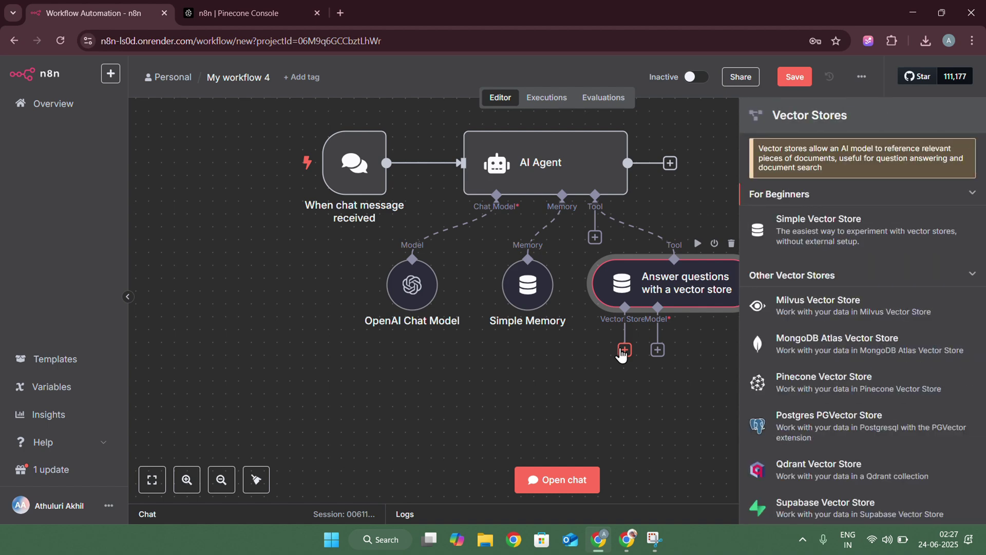
pyautogui.click(807, 389)
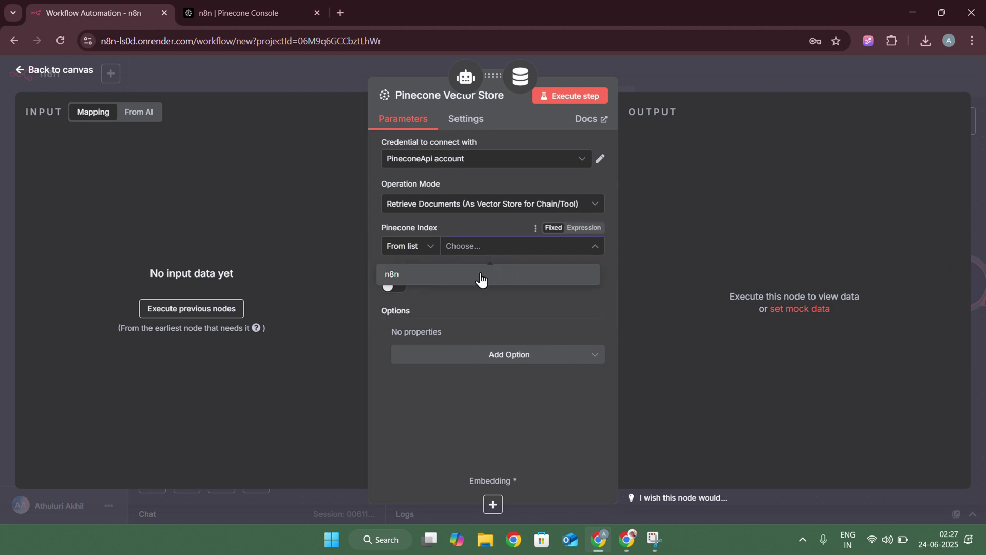
pyautogui.click(452, 275)
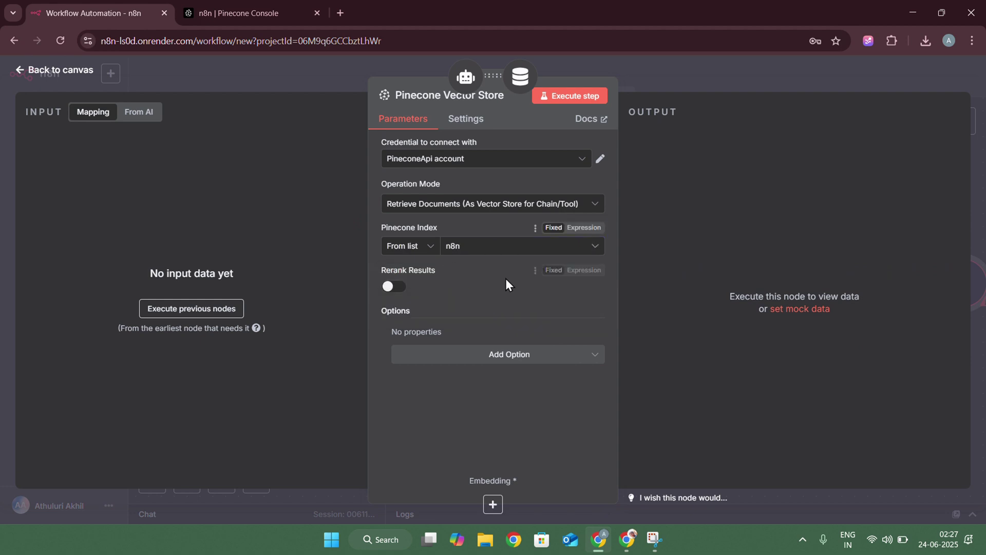
# Add a Pinecone Namespace option set to the candidate's name
pyautogui.click(464, 356)
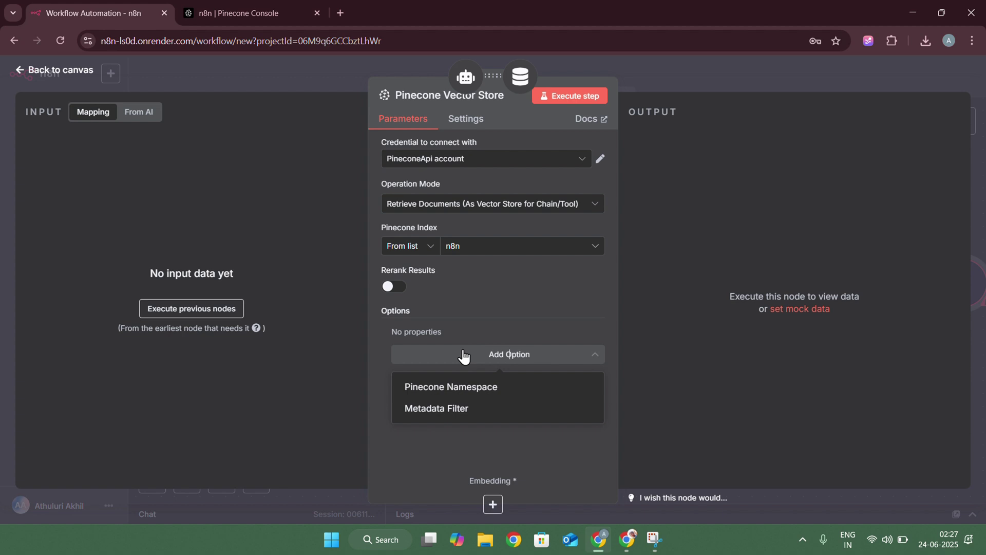
pyautogui.click(452, 393)
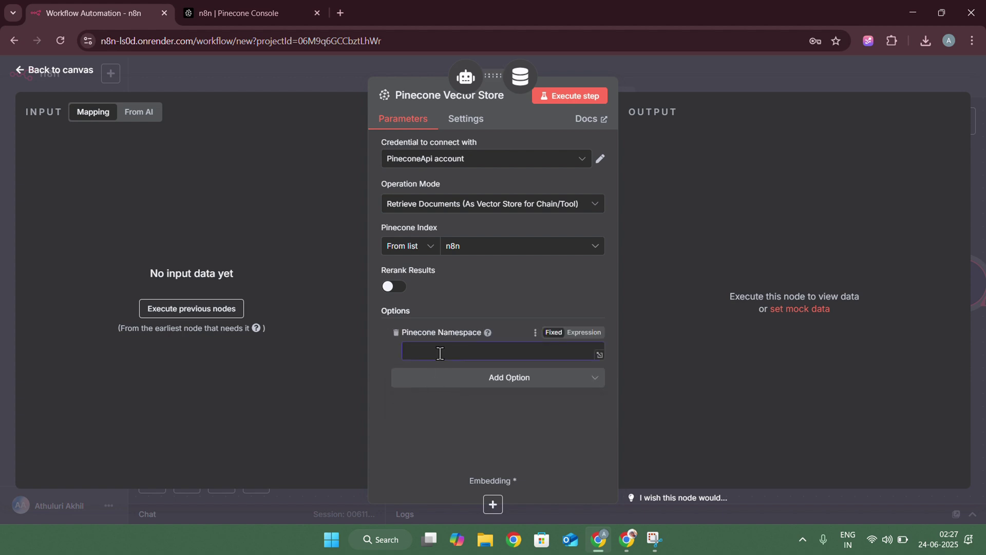
pyautogui.write('akhil')
pyautogui.click(433, 452)
pyautogui.click(701, 64)
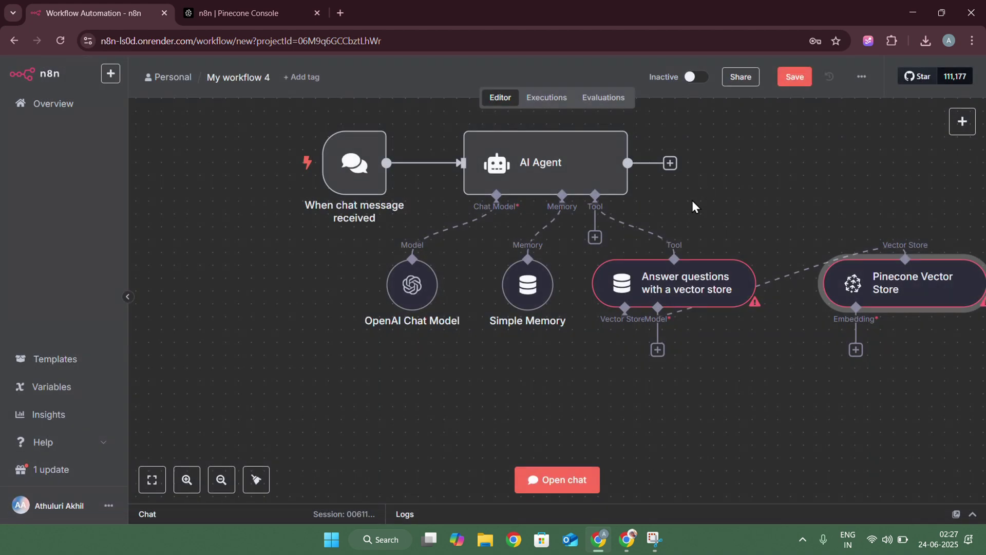
# Give the question-answer tool its own OpenAI Chat Model (gpt-4.1-mini), arranging the nodes
pyautogui.moveTo(824, 307); pyautogui.dragTo(495, 398)
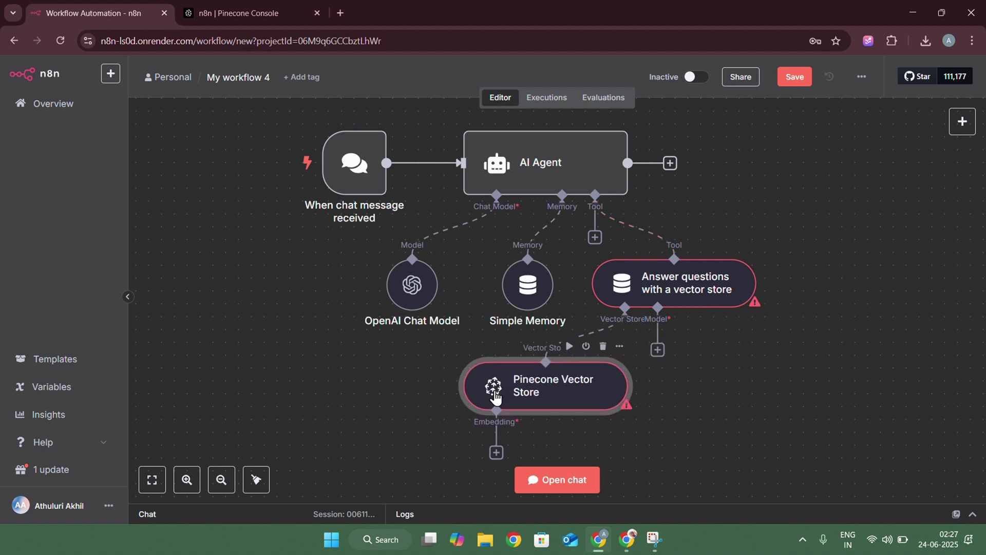
pyautogui.click(658, 351)
pyautogui.scroll(-5, 836, 378)
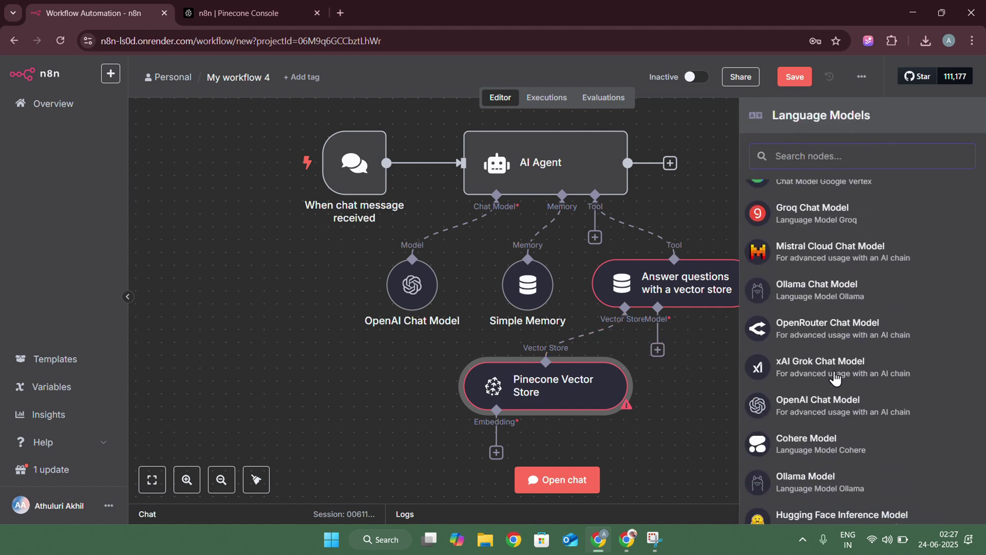
pyautogui.click(834, 404)
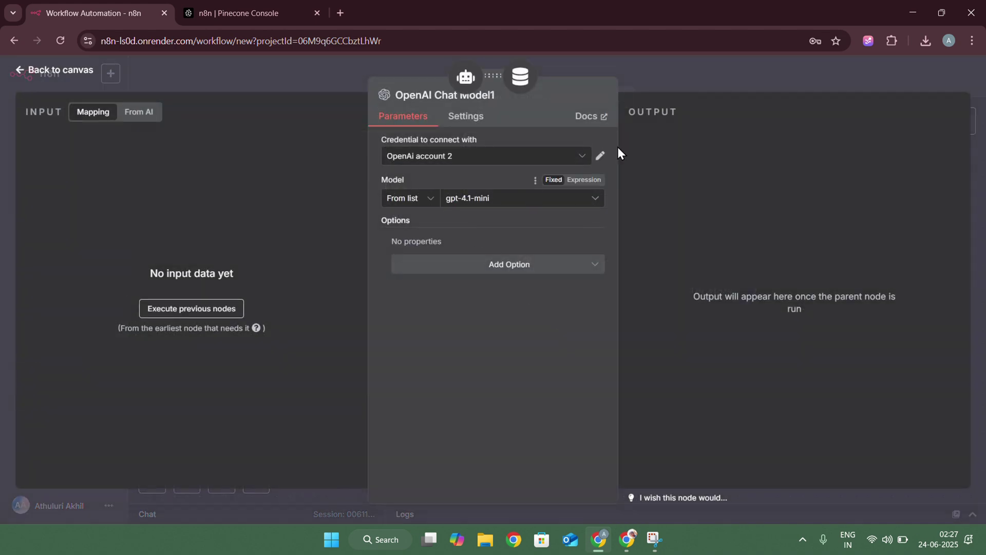
pyautogui.click(701, 81)
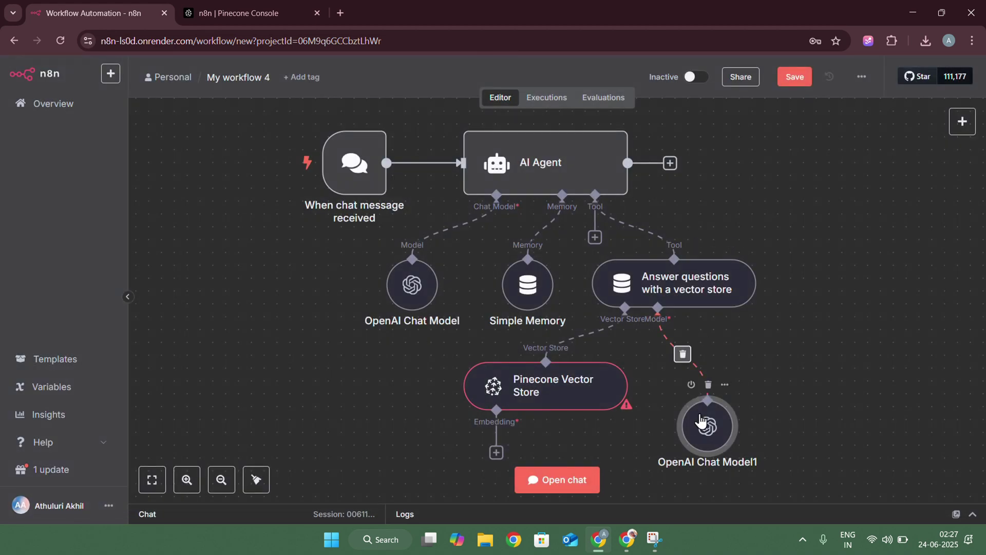
pyautogui.moveTo(702, 421); pyautogui.dragTo(688, 383)
# Attach Embeddings OpenAI (text-embedding-3-small) to the Pinecone Vector Store, just beneath it
pyautogui.scroll(-2, 776, 368)
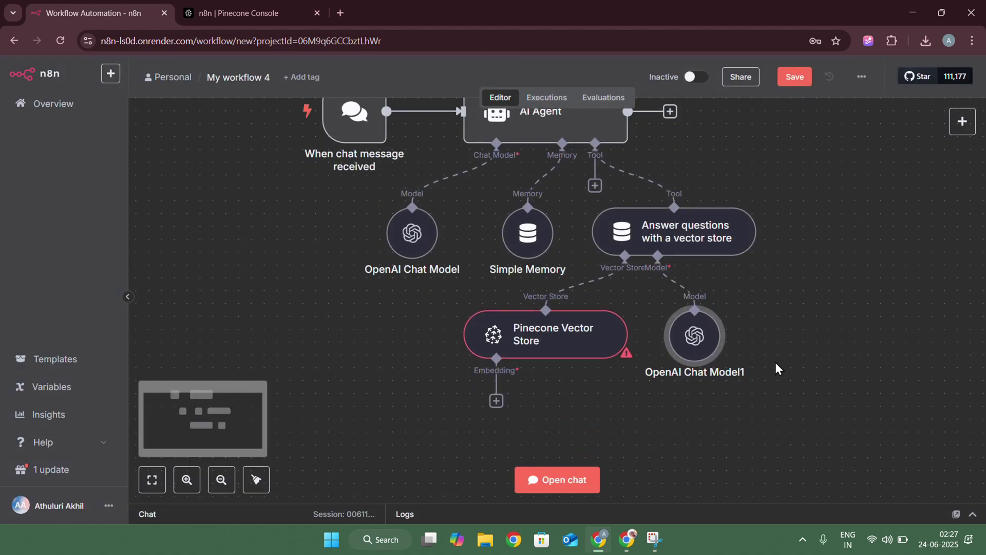
pyautogui.scroll(-1, 775, 363)
pyautogui.click(496, 368)
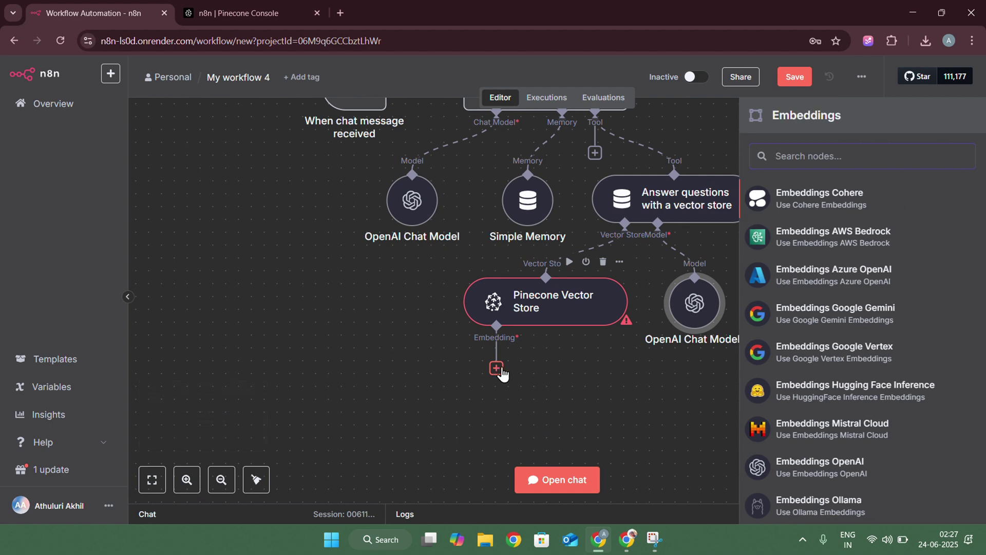
pyautogui.click(825, 468)
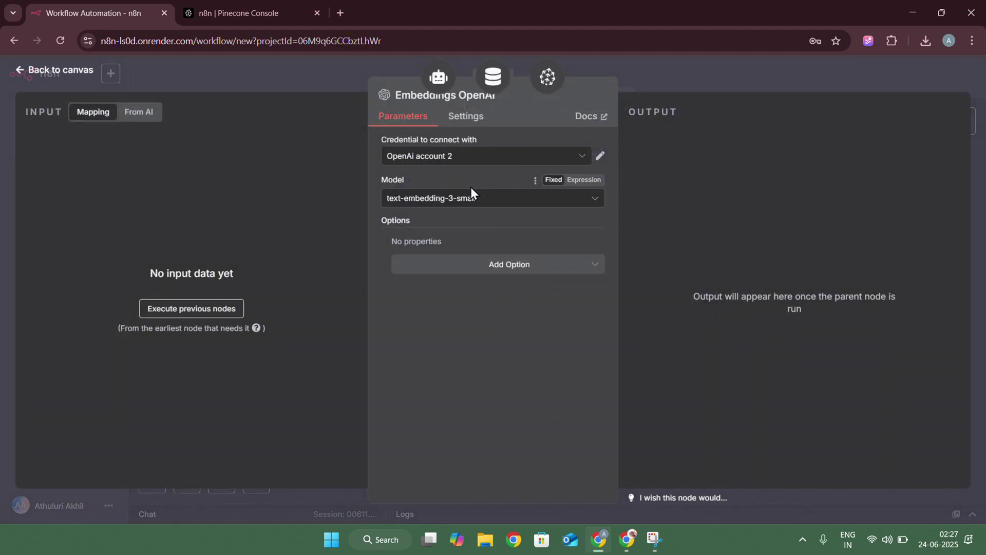
pyautogui.click(713, 69)
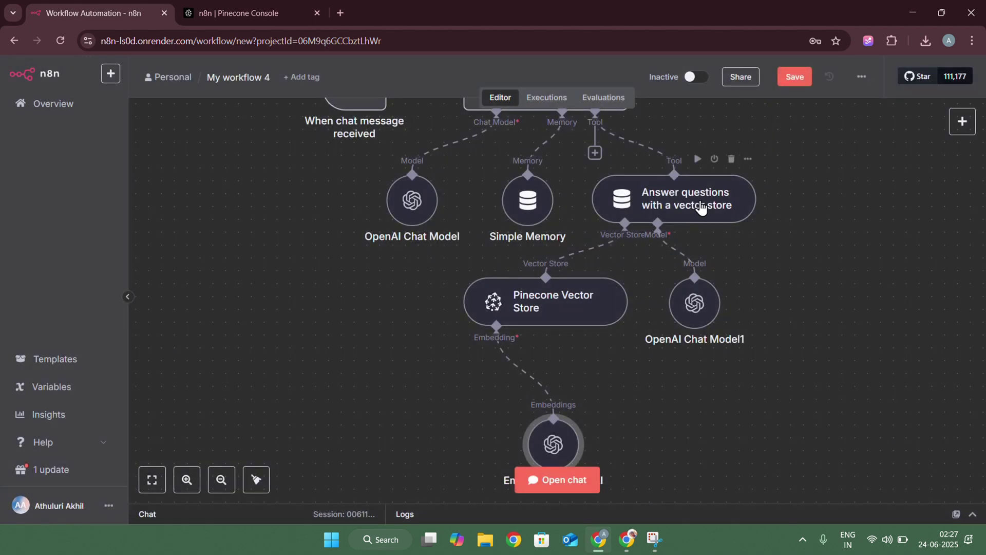
pyautogui.moveTo(566, 439); pyautogui.dragTo(565, 388)
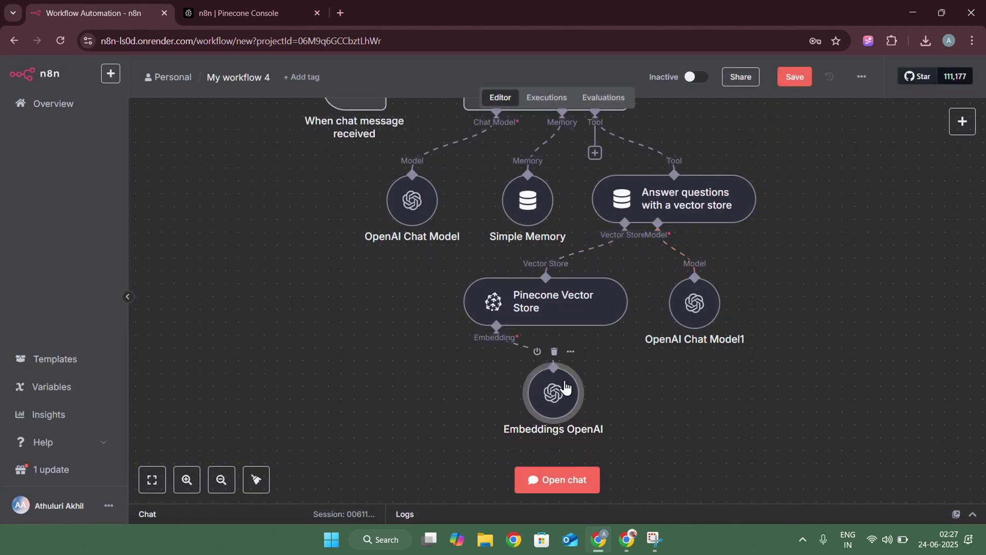
# Send 'hello' in the test chat and draft a question asking who the candidate is
pyautogui.scroll(3, 621, 359)
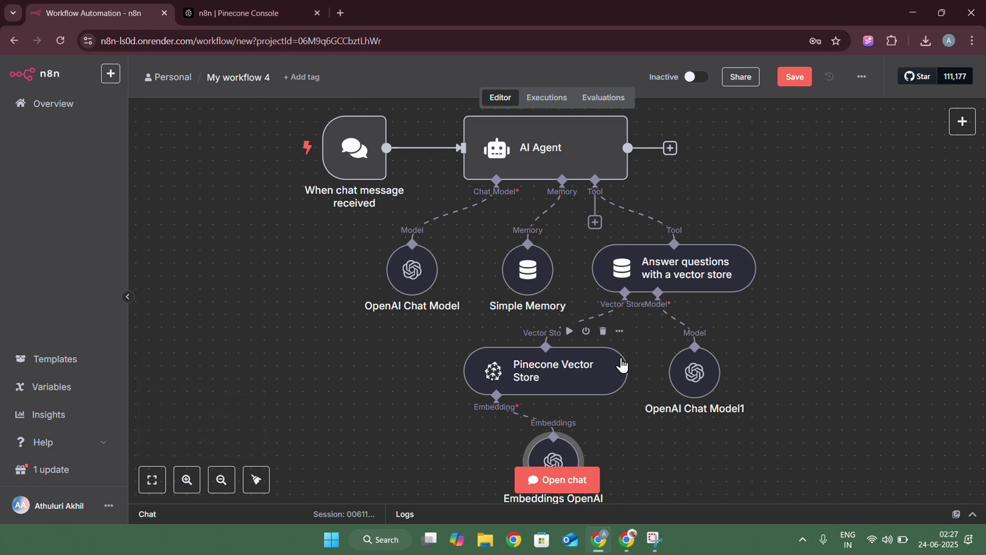
pyautogui.click(572, 480)
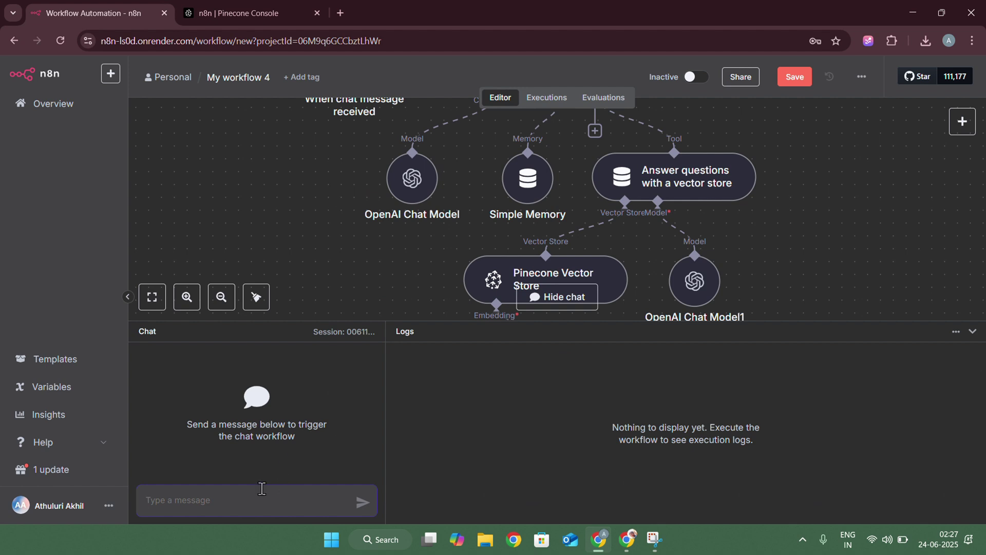
pyautogui.write('hello')
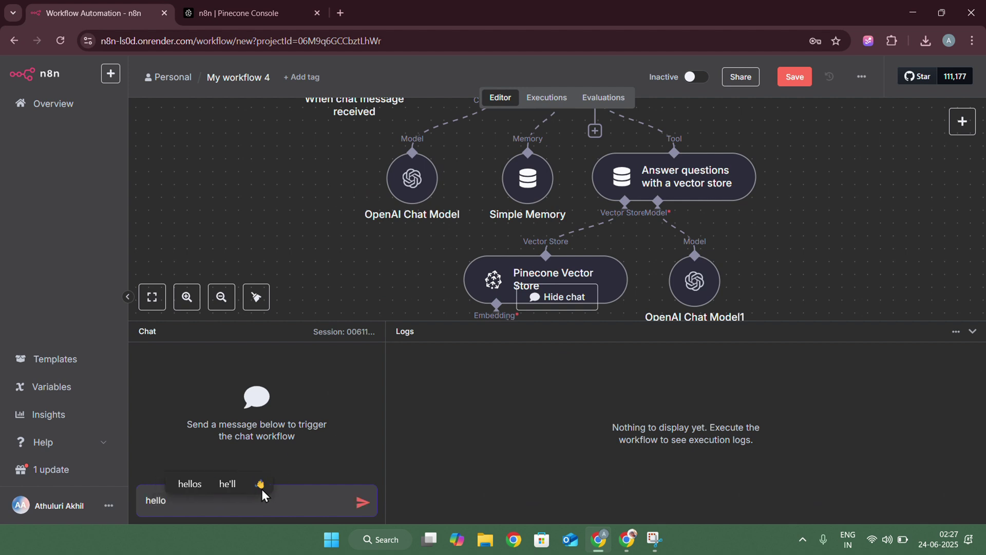
pyautogui.press('Return')
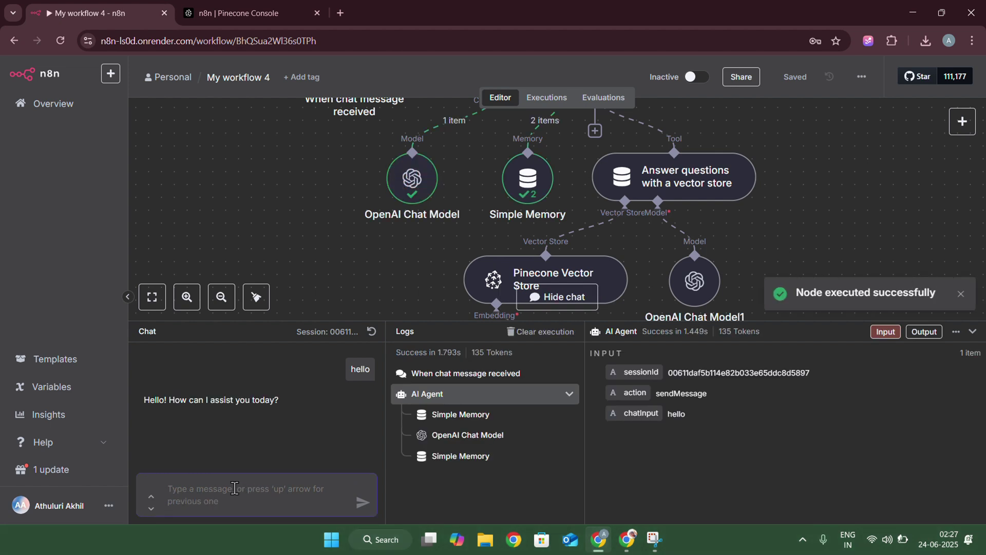
pyautogui.write('who')
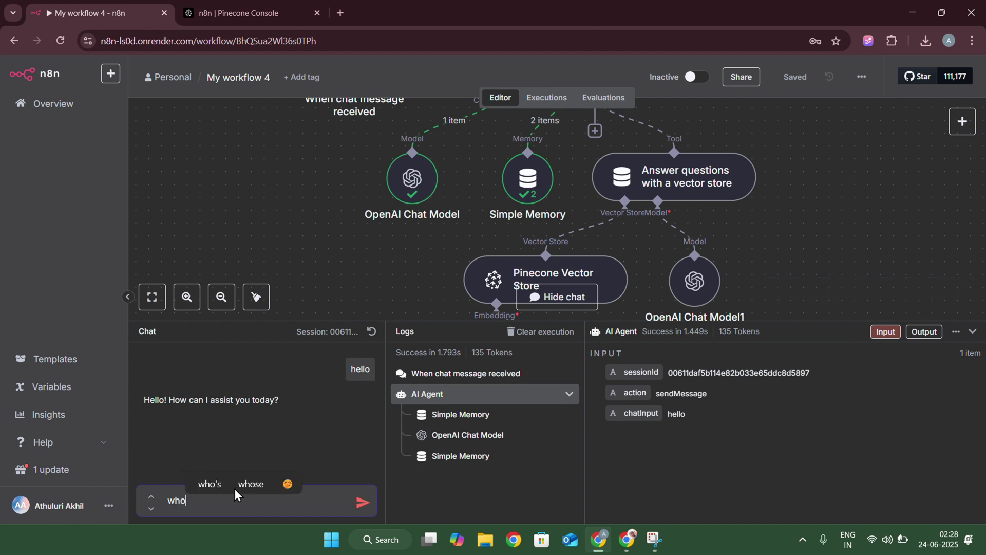
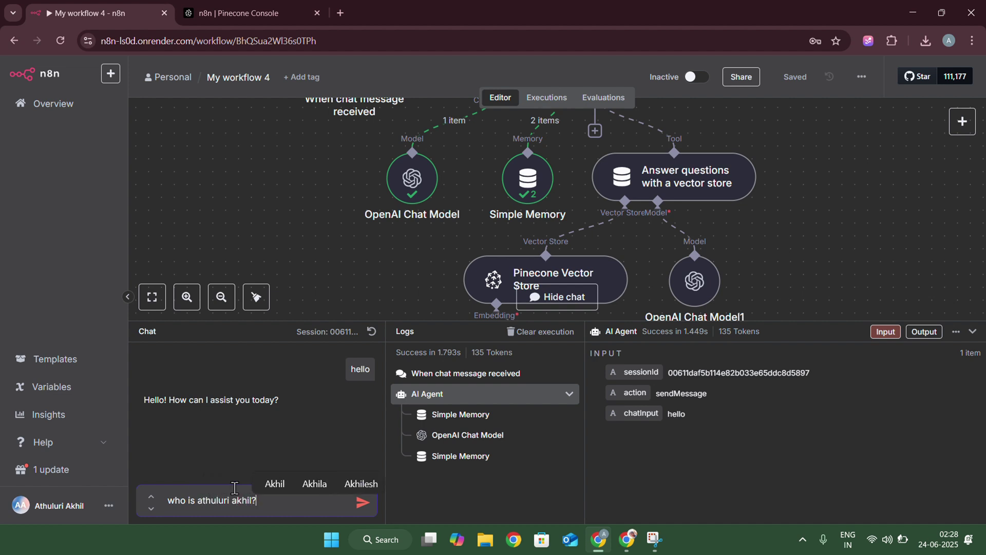
# Send the who-is question and enlarge the chat panel to read the resume-based answer
pyautogui.press('Return')
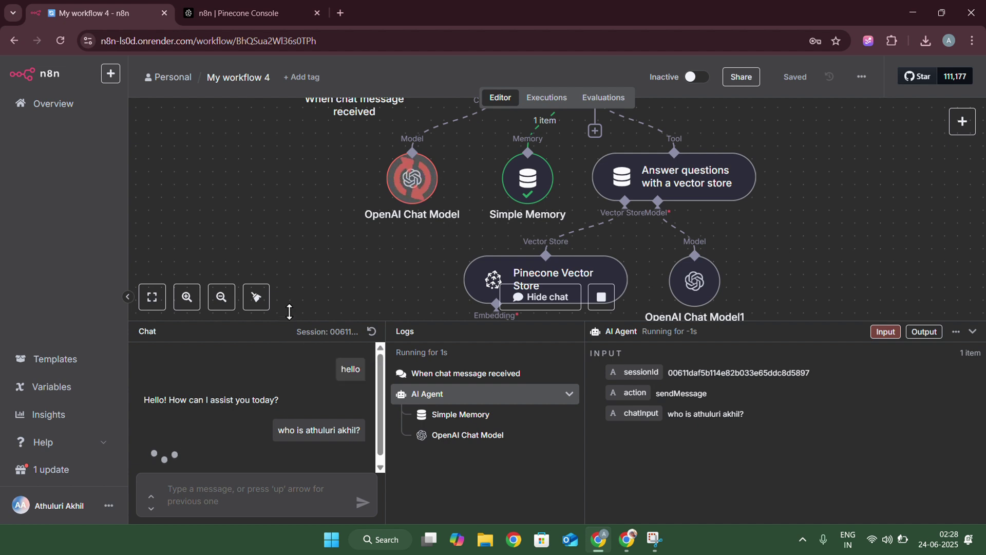
pyautogui.moveTo(286, 323); pyautogui.dragTo(288, 299)
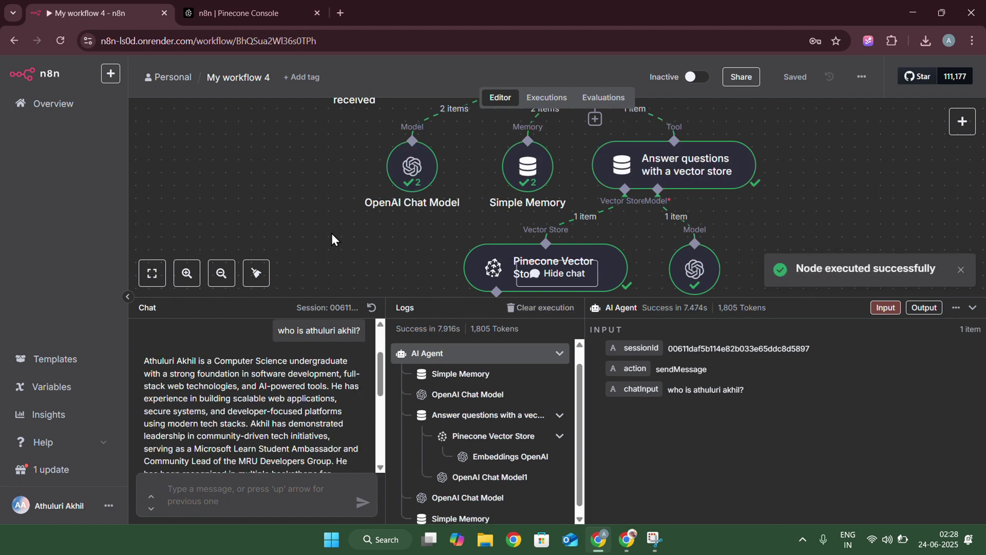
pyautogui.scroll(-3, 230, 387)
pyautogui.scroll(-2, 230, 387)
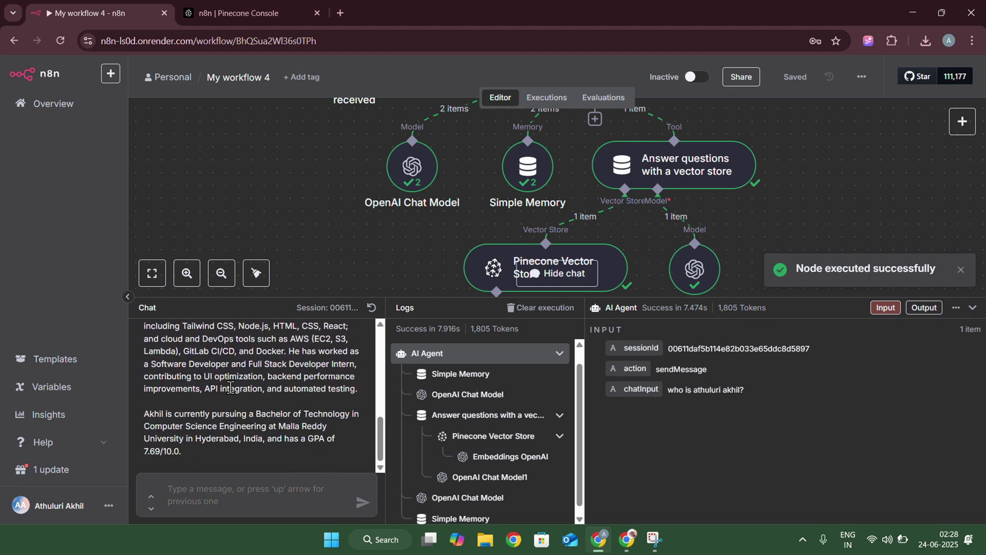
pyautogui.scroll(6, 232, 395)
pyautogui.scroll(-6, 230, 388)
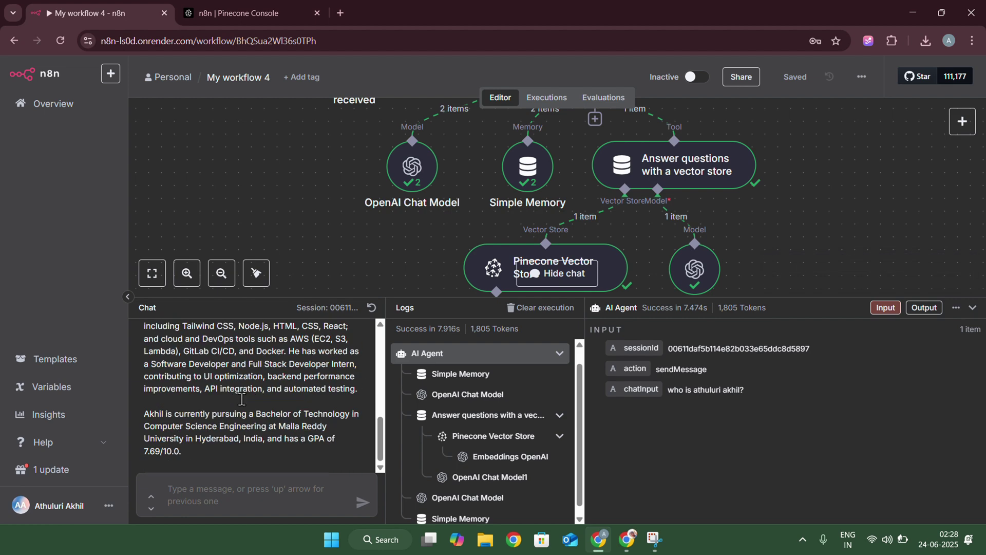
# Ask the agent about the candidate's full work experience and read the reply
pyautogui.click(206, 485)
pyautogui.write('w')
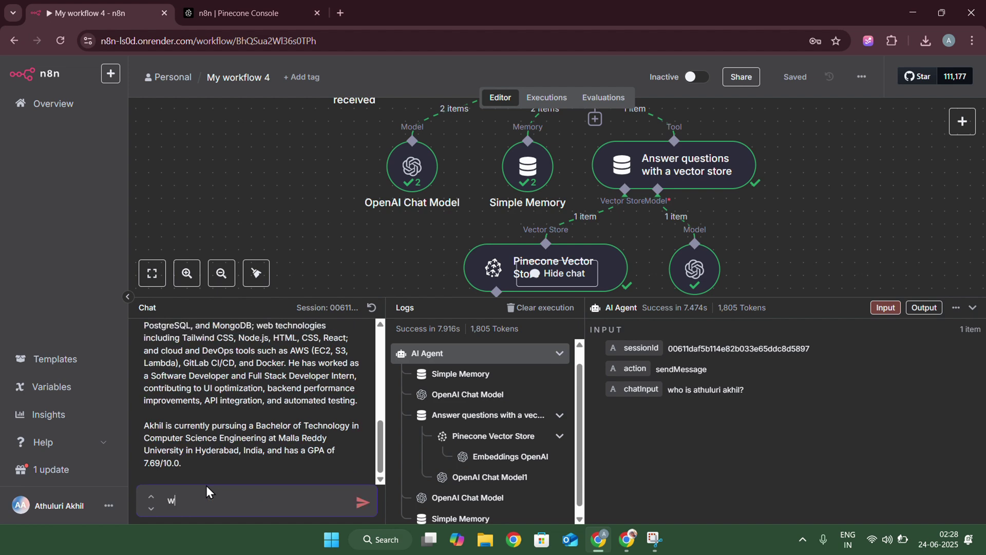
pyautogui.press('BackSpace')
pyautogui.write('what us')
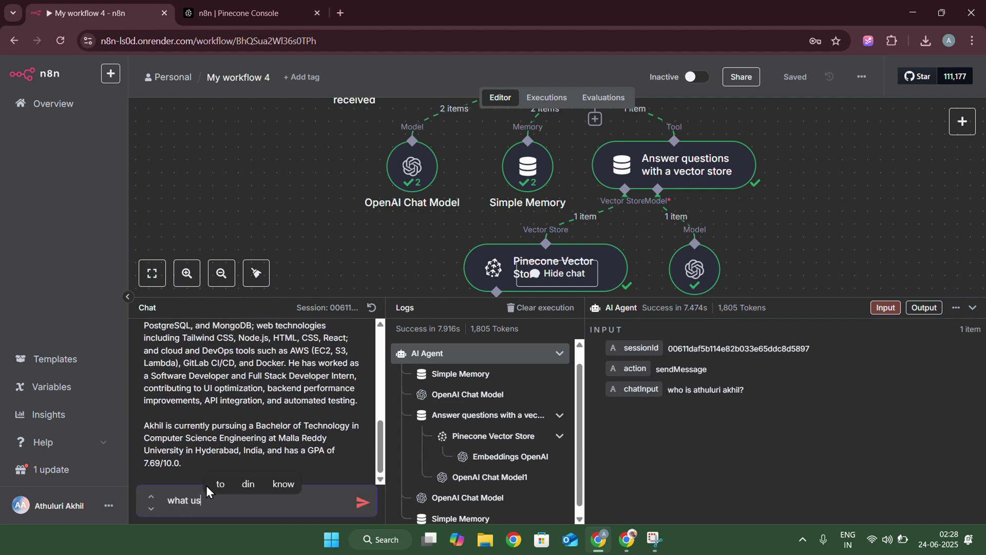
pyautogui.press('BackSpace')
pyautogui.press('BackSpace')
pyautogui.write('i')
pyautogui.press('BackSpace')
pyautogui.write('is ')
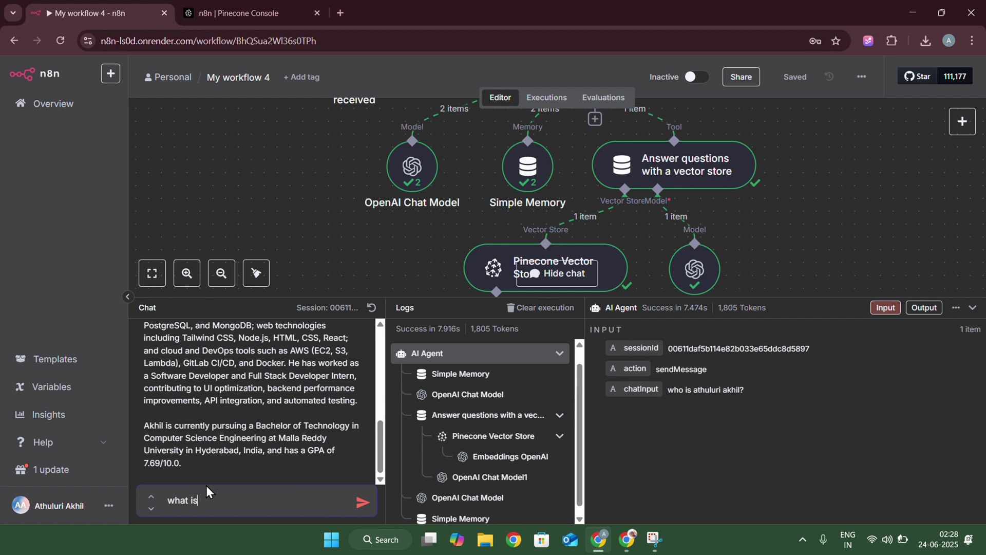
pyautogui.write('full')
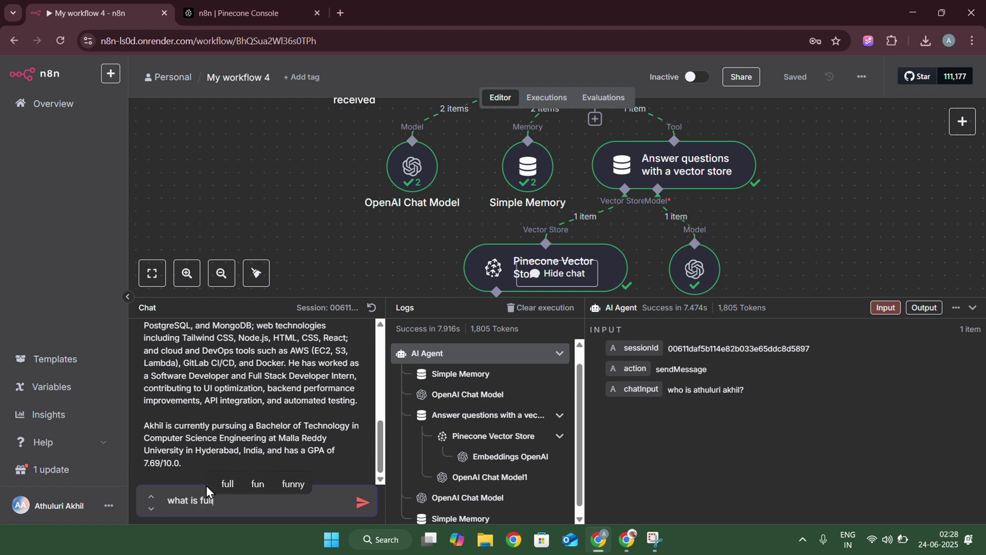
pyautogui.write(' experi')
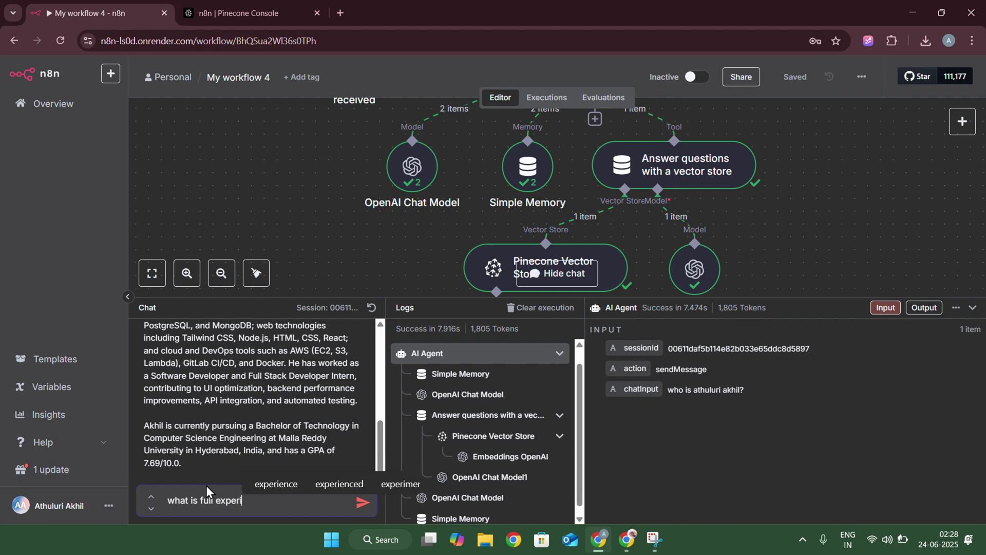
pyautogui.write('ence of ')
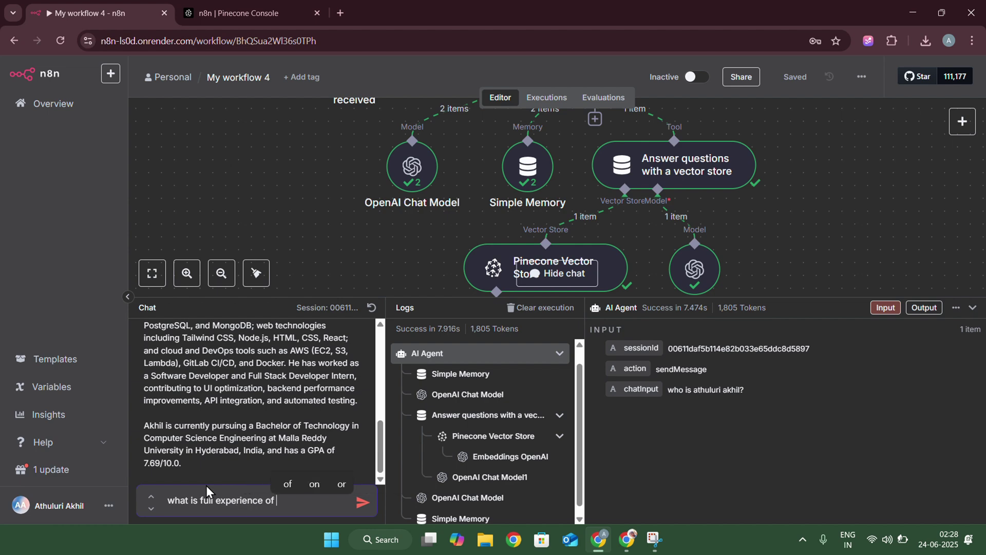
pyautogui.write('akhil?')
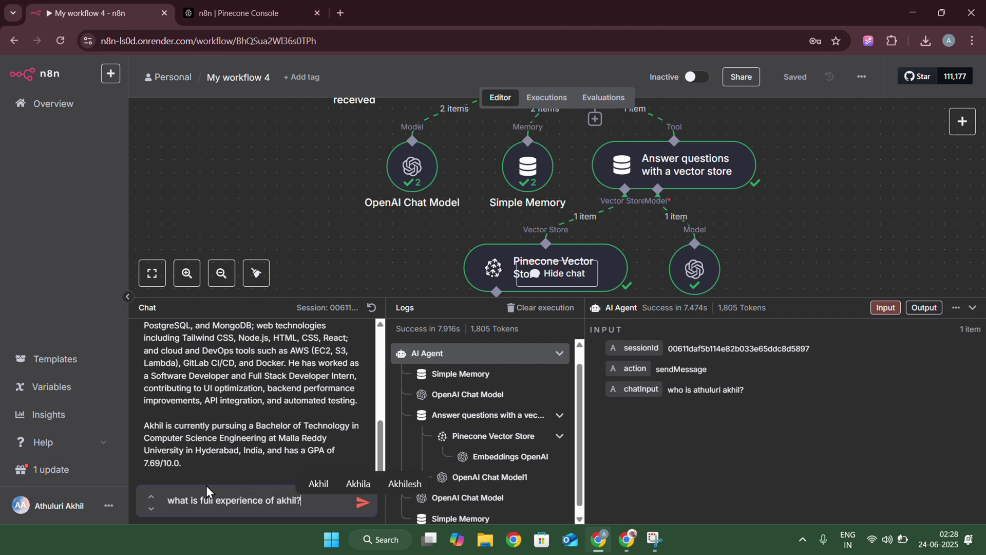
pyautogui.press('Return')
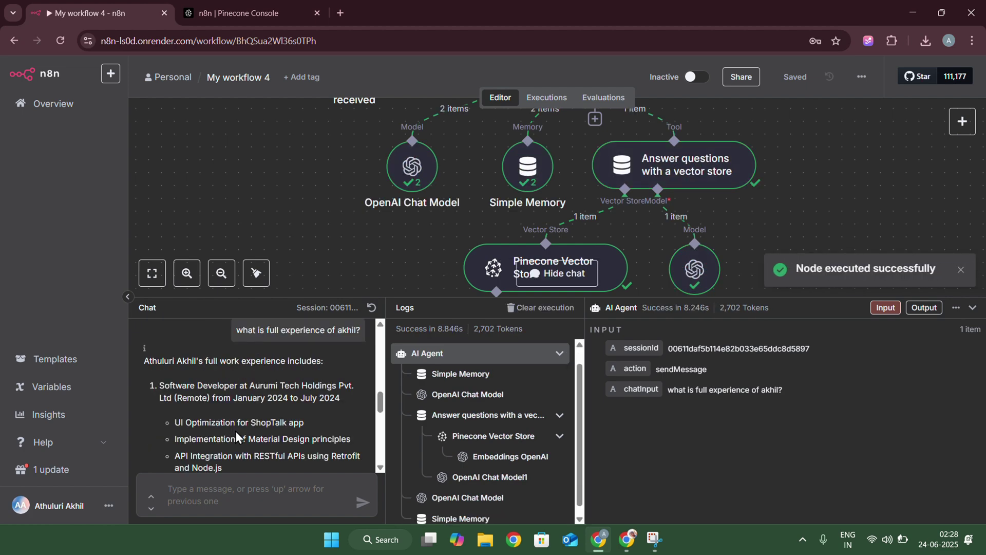
pyautogui.scroll(-5, 235, 431)
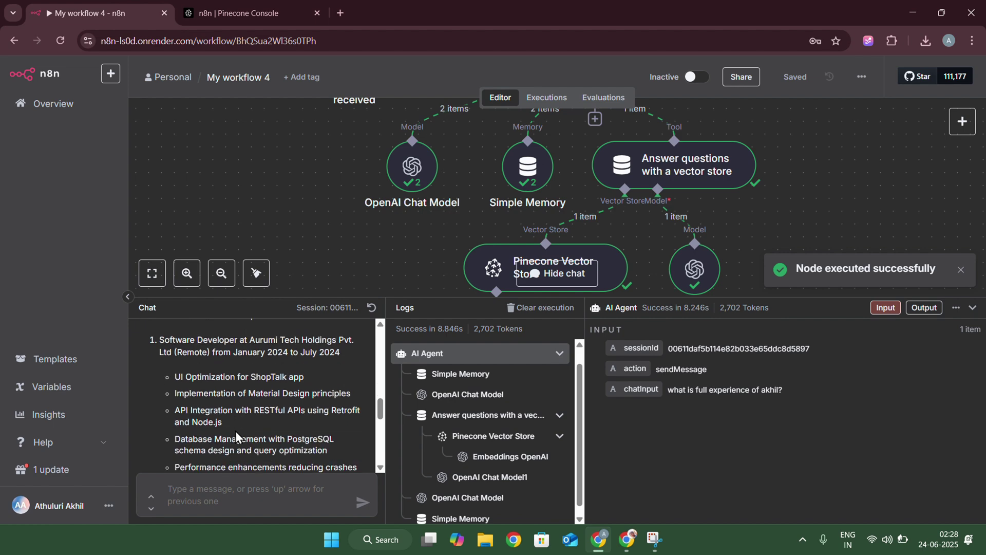
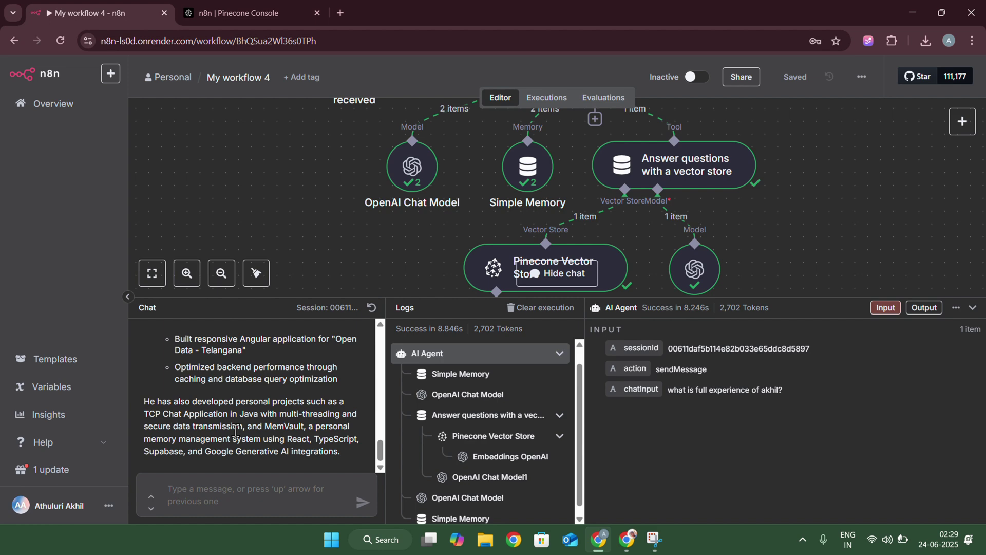
# Collapse the Chat/Logs panel to view the whole completed RAG workflow, dismissing the workflow options menu unused
pyautogui.click(955, 310)
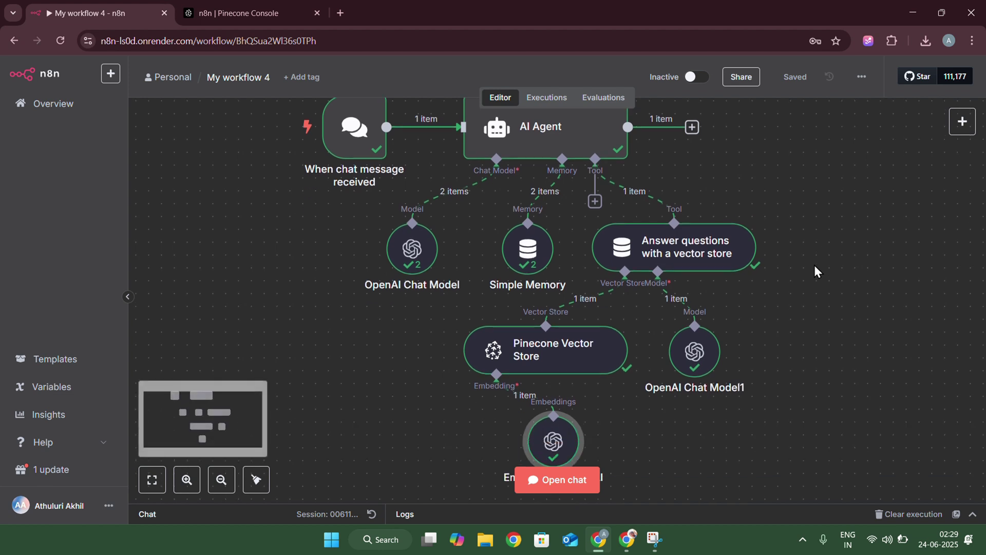
pyautogui.click(863, 78)
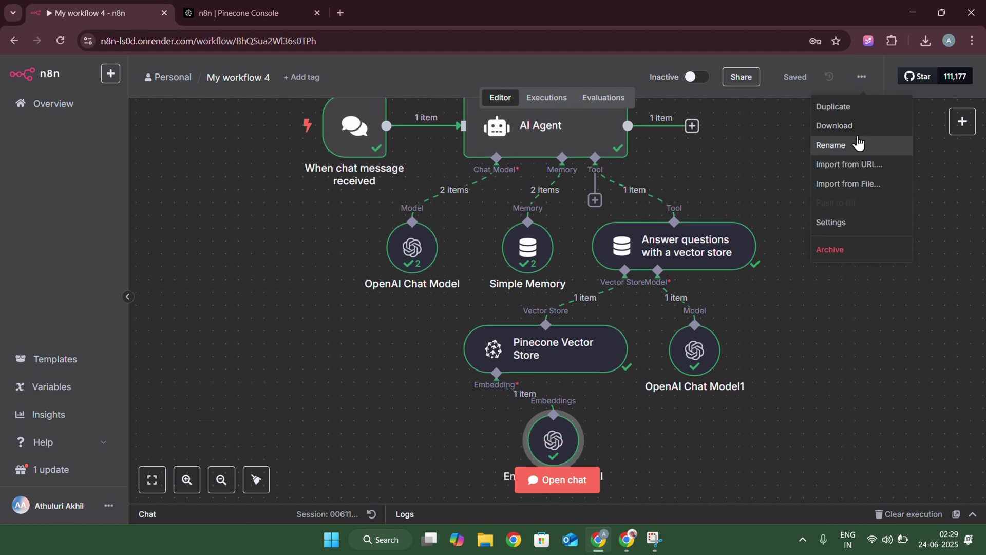
pyautogui.click(758, 212)
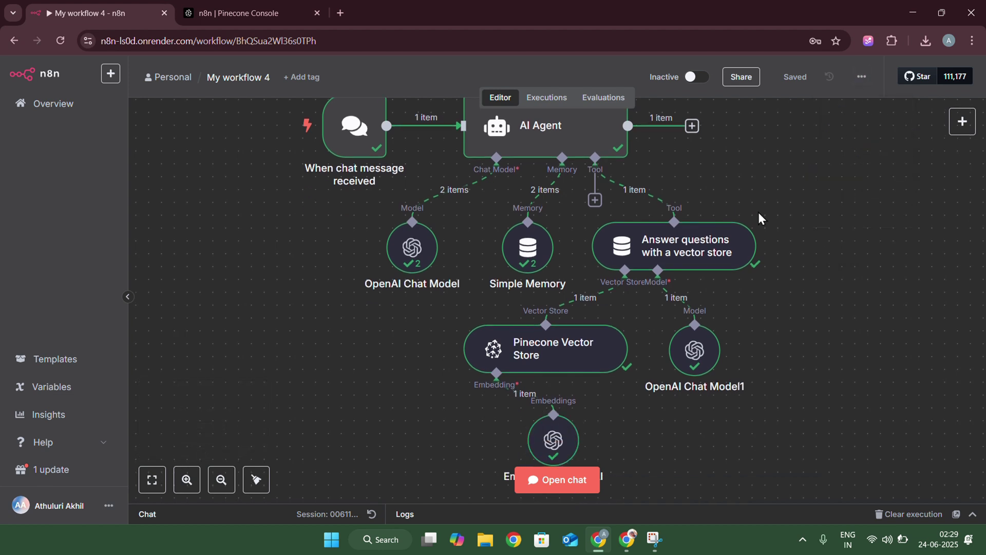